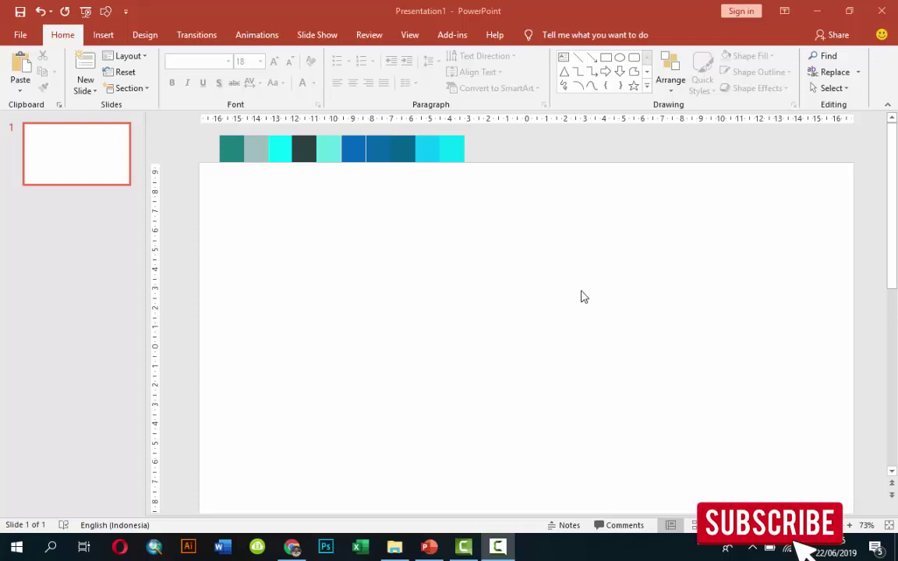
- Add a text box reading 'SWOT' and move it to the top centre of the slide
click(533, 251)
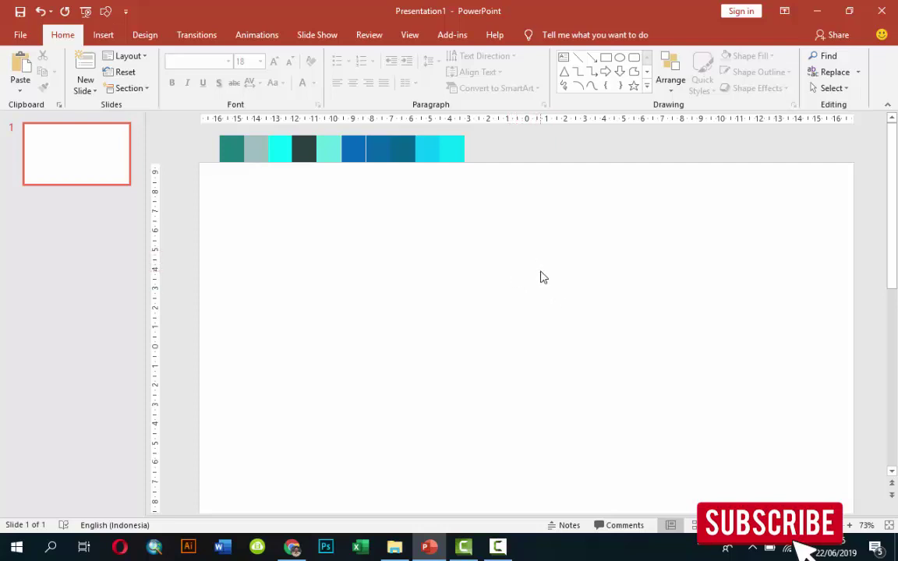
scroll(544, 274, down, 1)
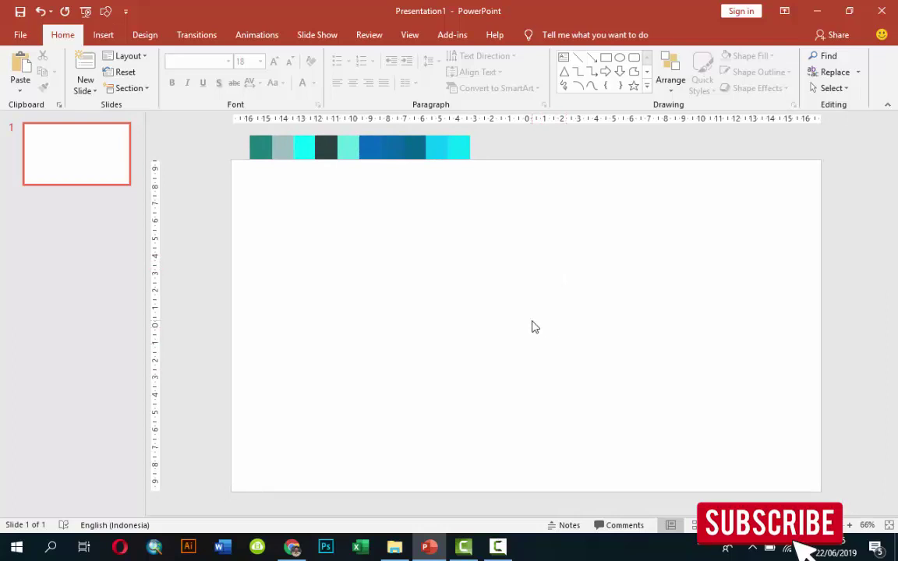
click(102, 35)
click(603, 74)
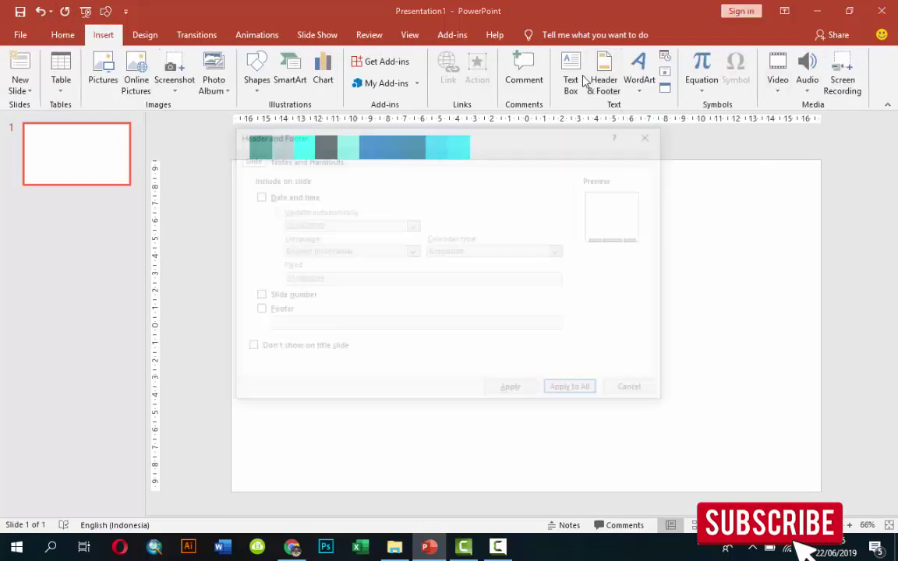
click(635, 392)
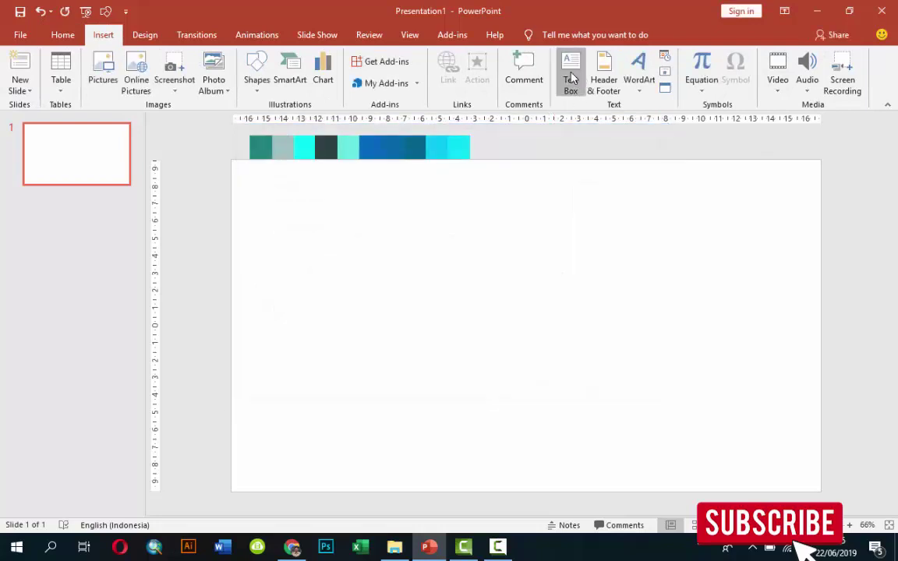
click(571, 74)
click(490, 240)
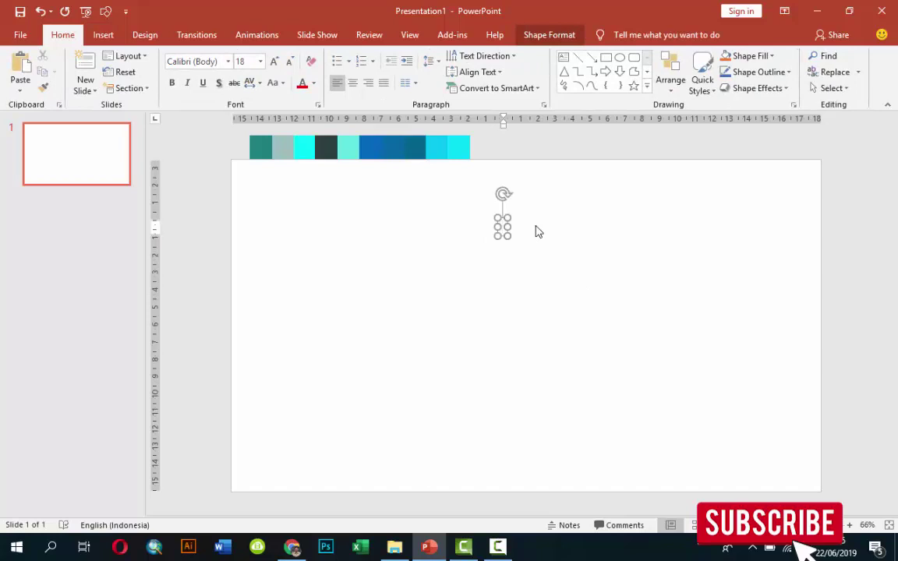
text(SWOT)
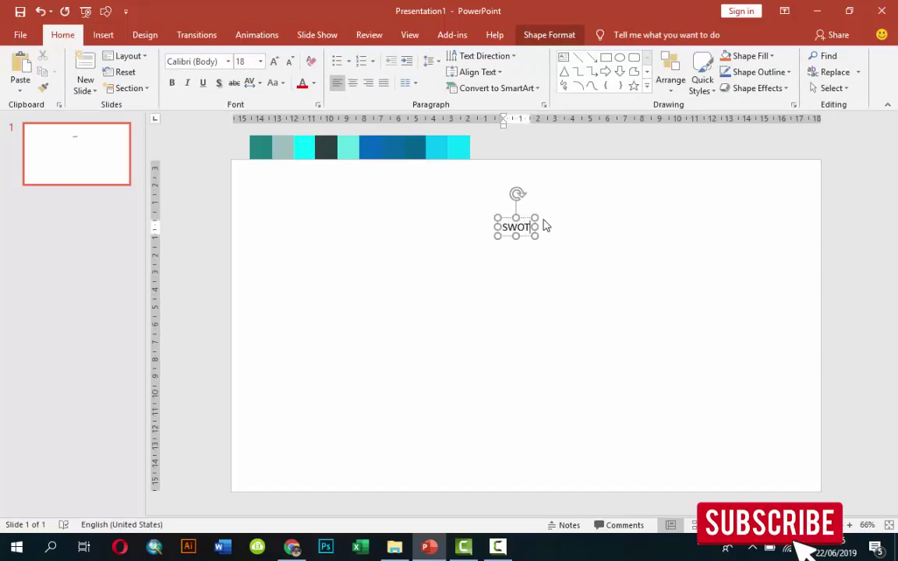
drag(531, 223, 539, 192)
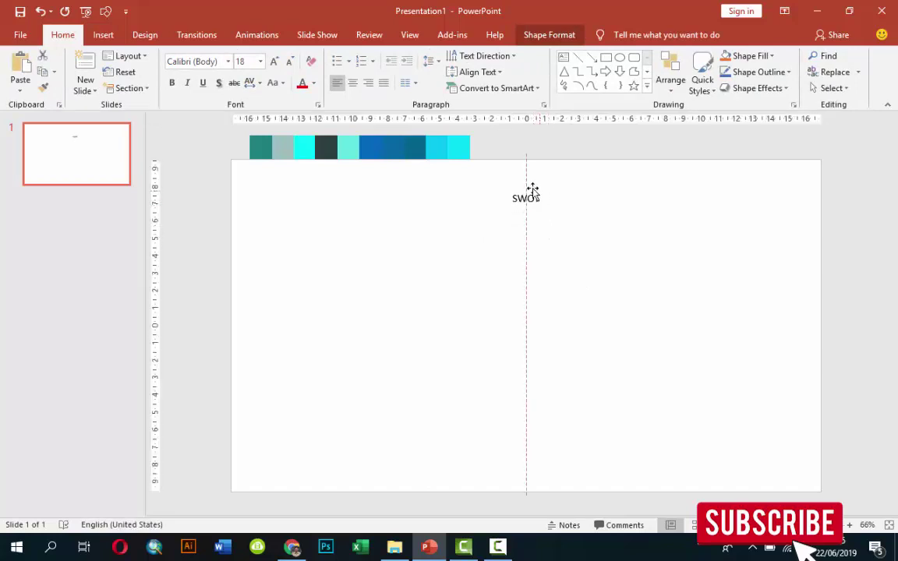
- Centre the SWOT text and set it to 28 pt Gotham Bold
click(352, 83)
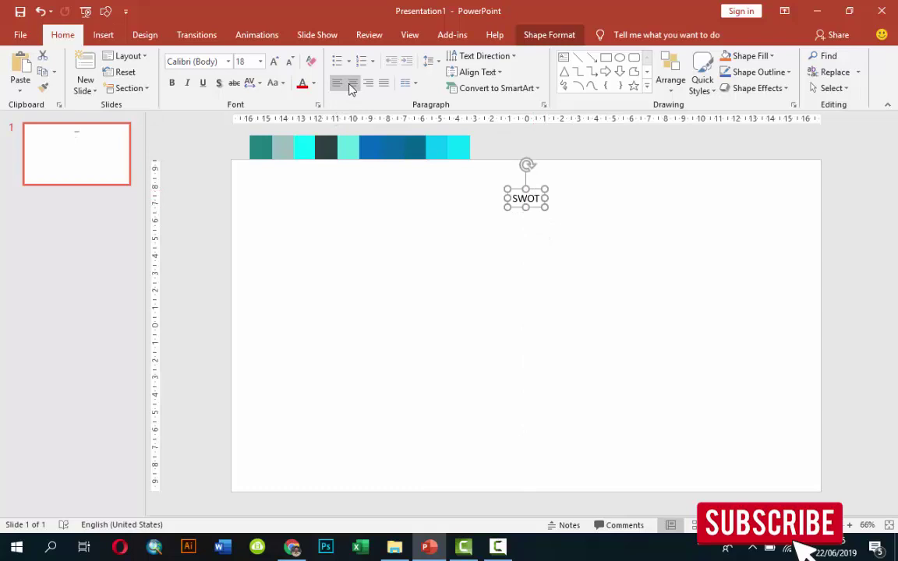
click(260, 61)
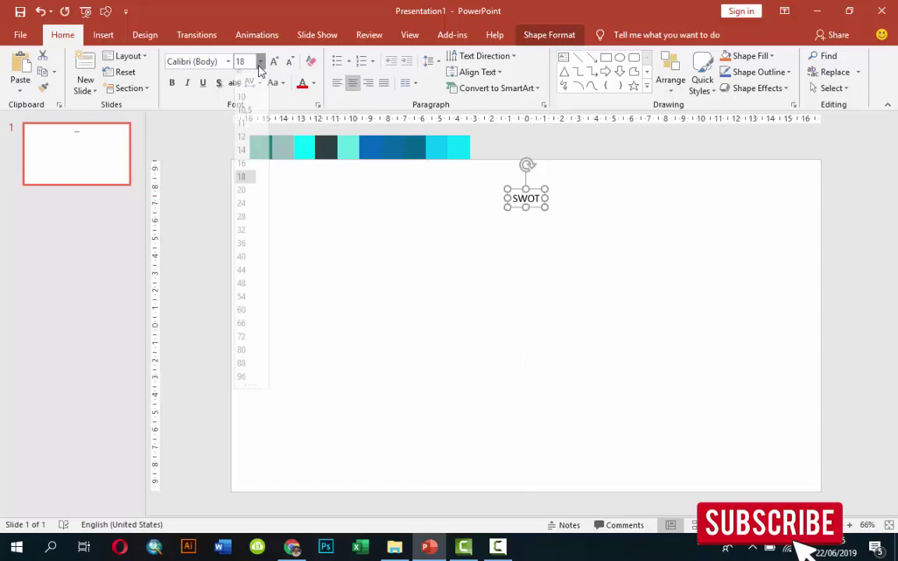
click(248, 224)
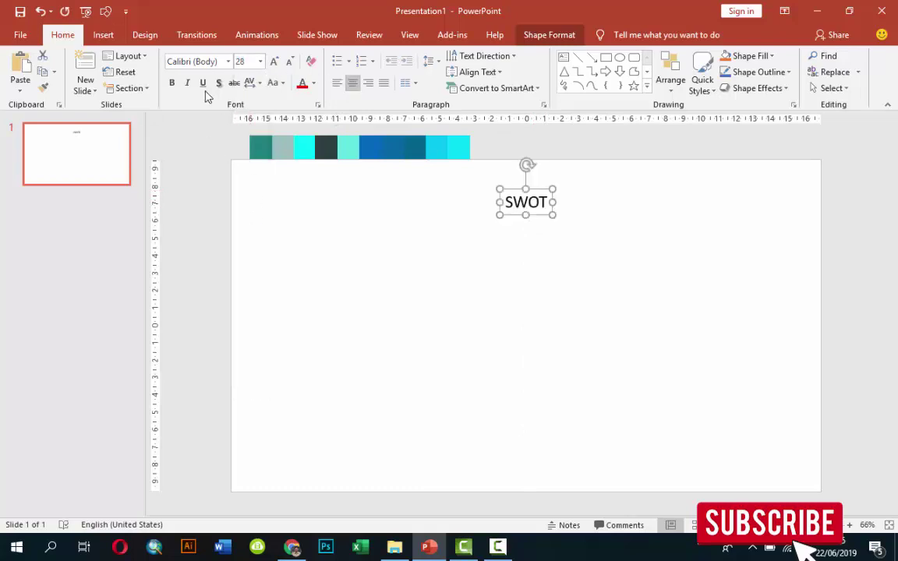
click(215, 62)
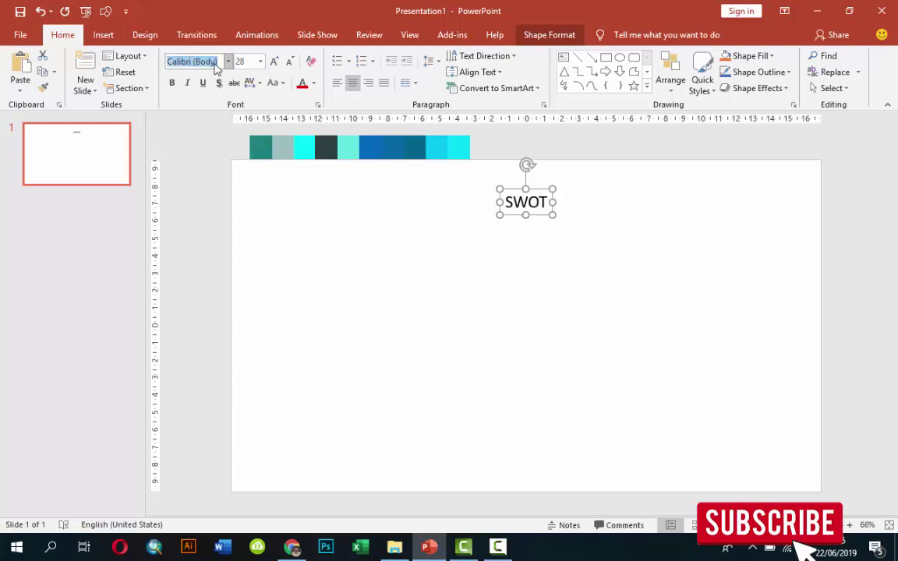
text(Gotham Bold)
key(Return)
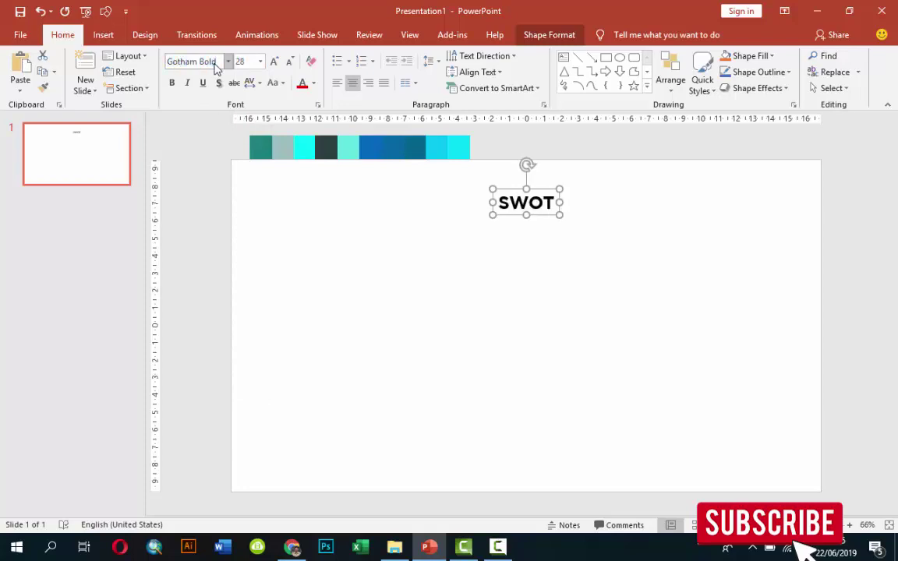
click(648, 221)
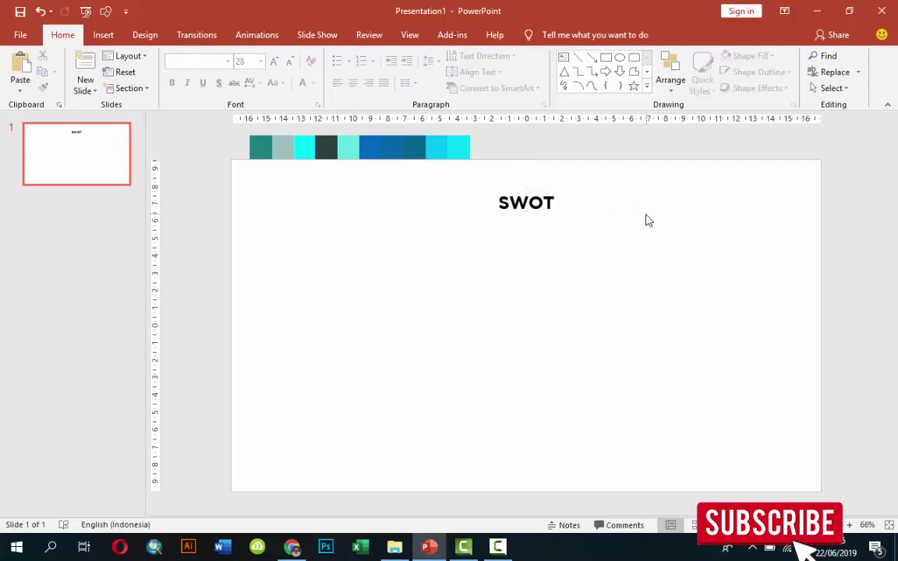
click(103, 35)
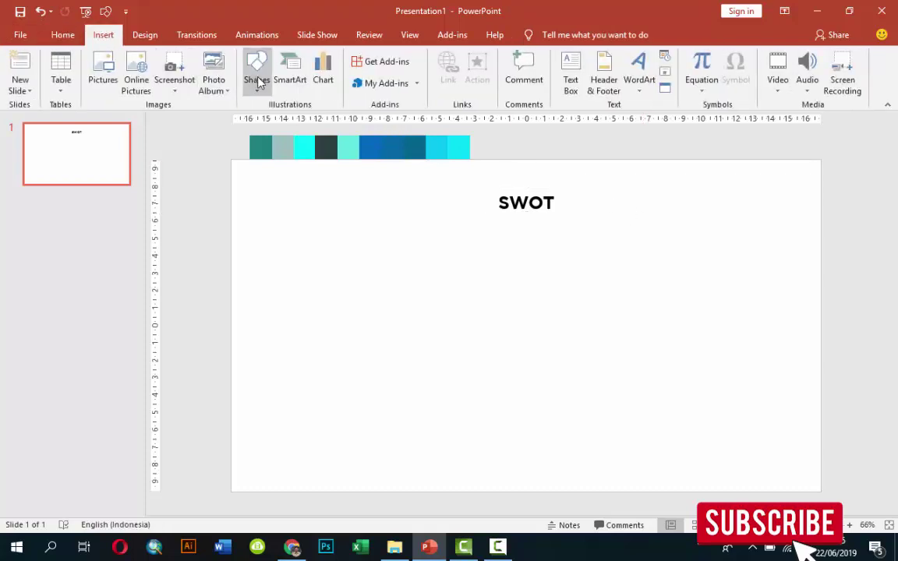
- Draw a short line beneath the SWOT title and give it a 4 pt width
click(257, 70)
click(277, 120)
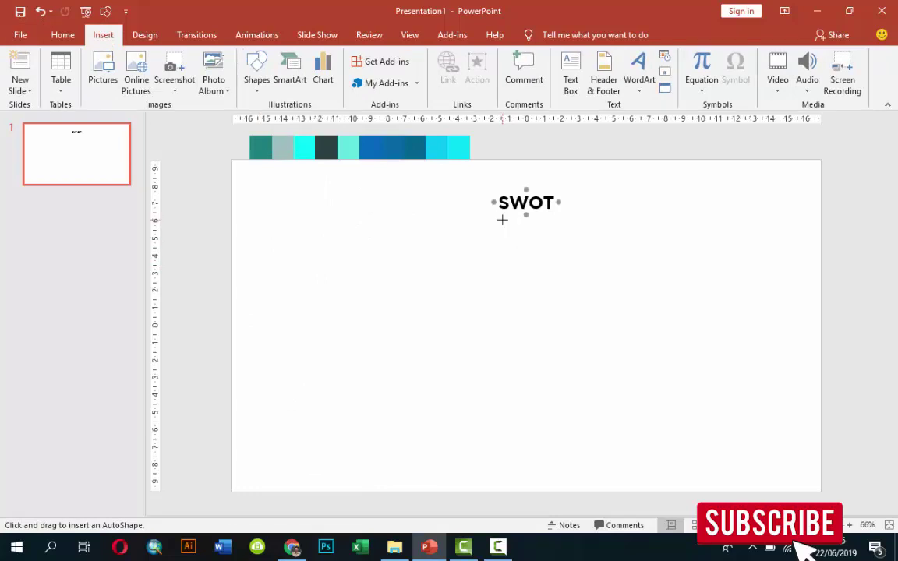
mouse_move(502, 220)
mouse_down()
mouse_move(549, 222)
mouse_move(546, 215)
mouse_up()
right_click(539, 216)
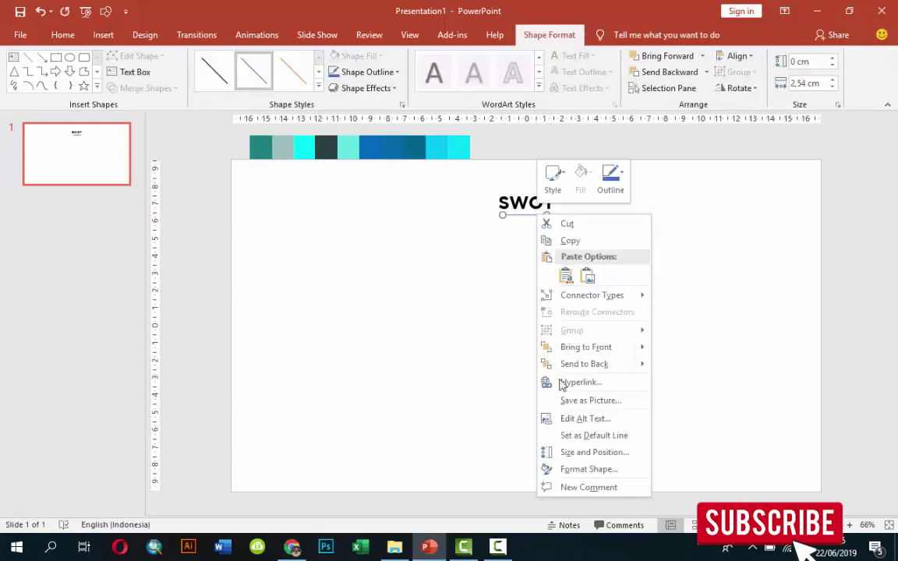
click(568, 469)
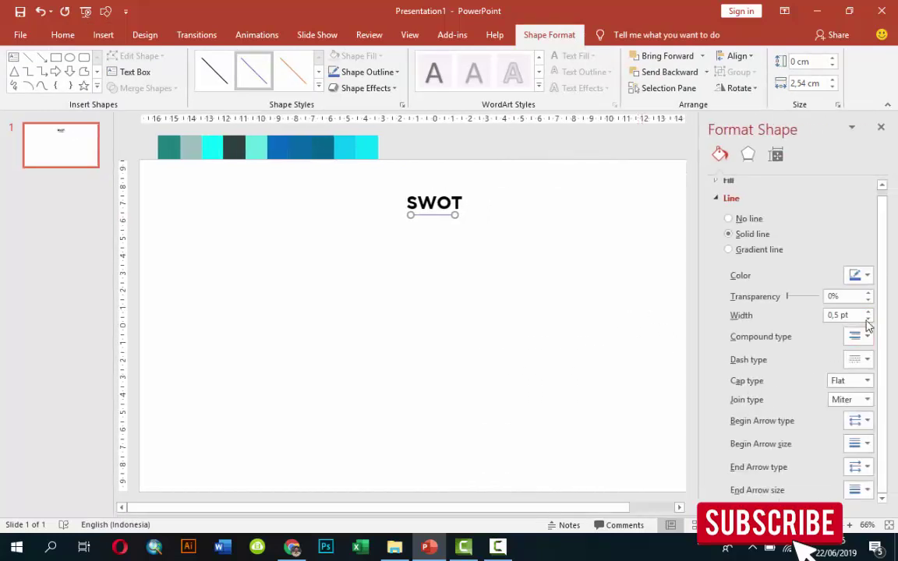
double_click(829, 315)
text(1)
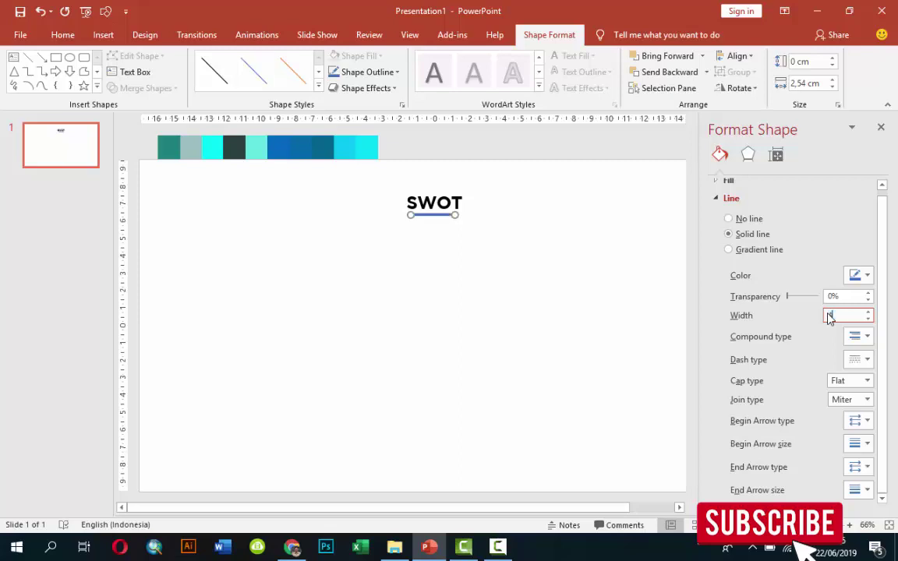
key(Tab)
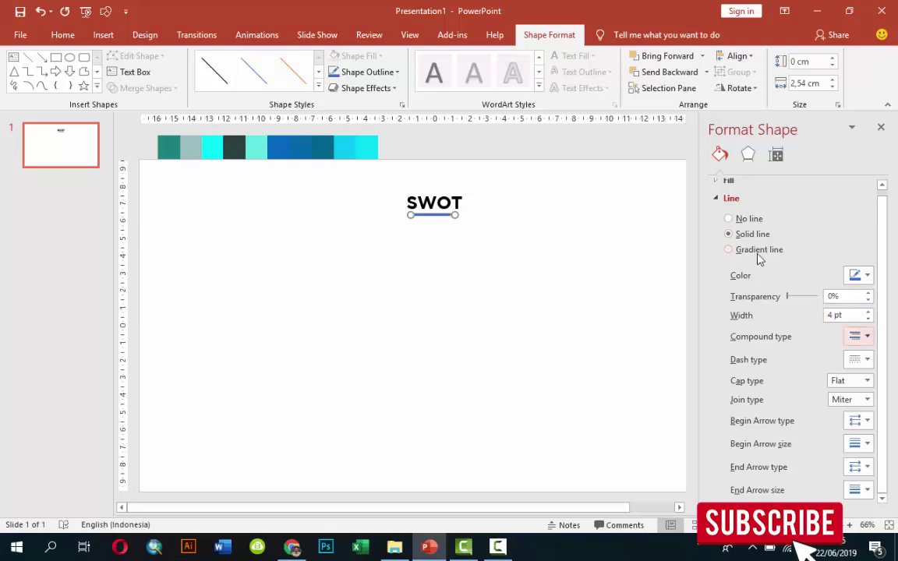
- Switch the line to a two-stop gradient with the left stop sampled blue from the slide
click(758, 253)
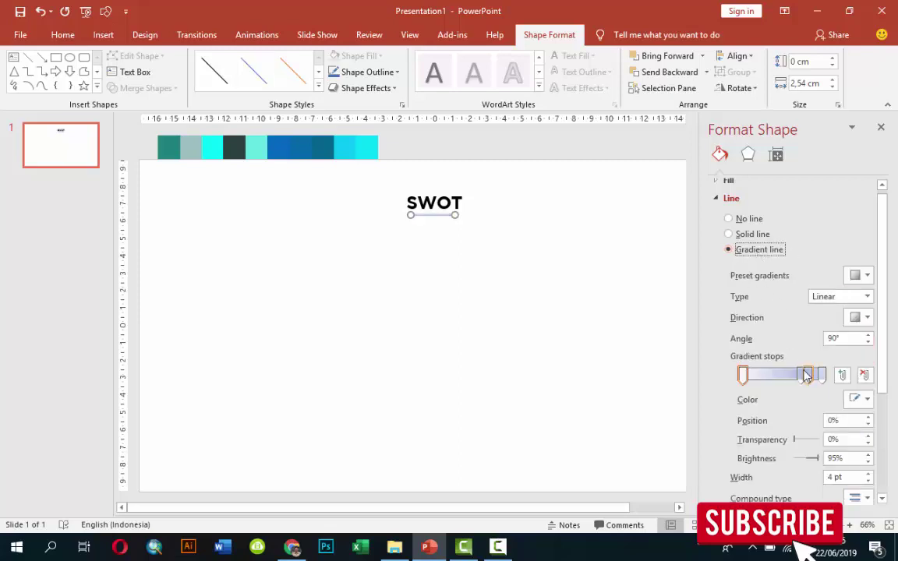
drag(808, 375, 808, 407)
click(743, 375)
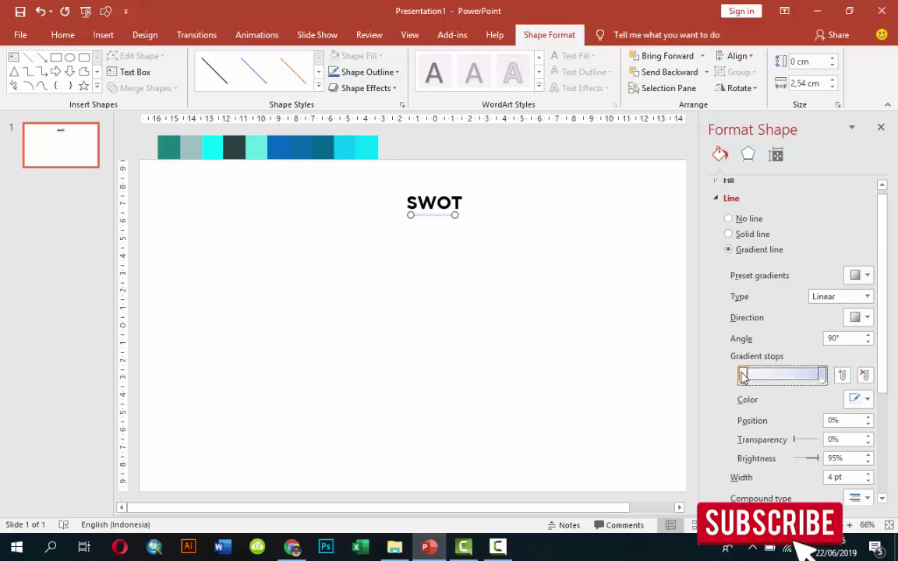
click(865, 399)
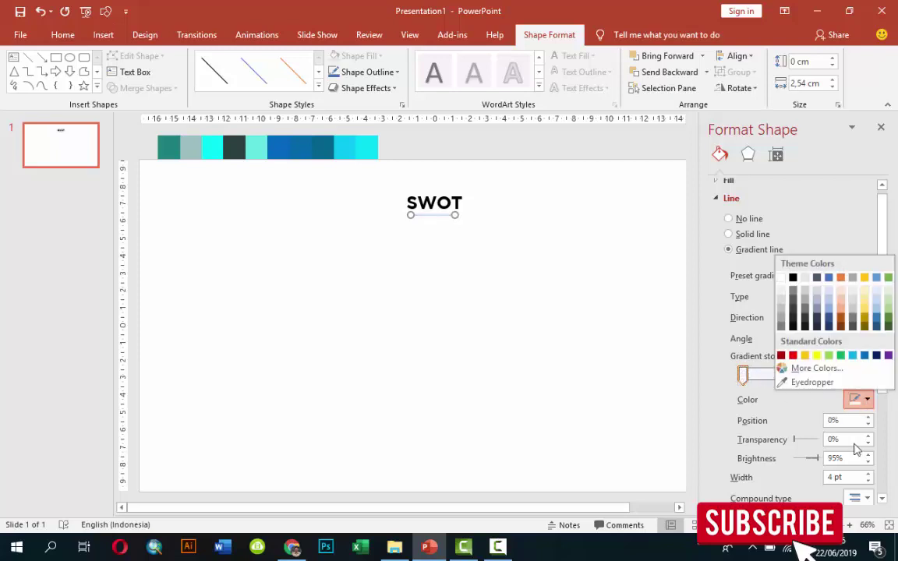
click(811, 383)
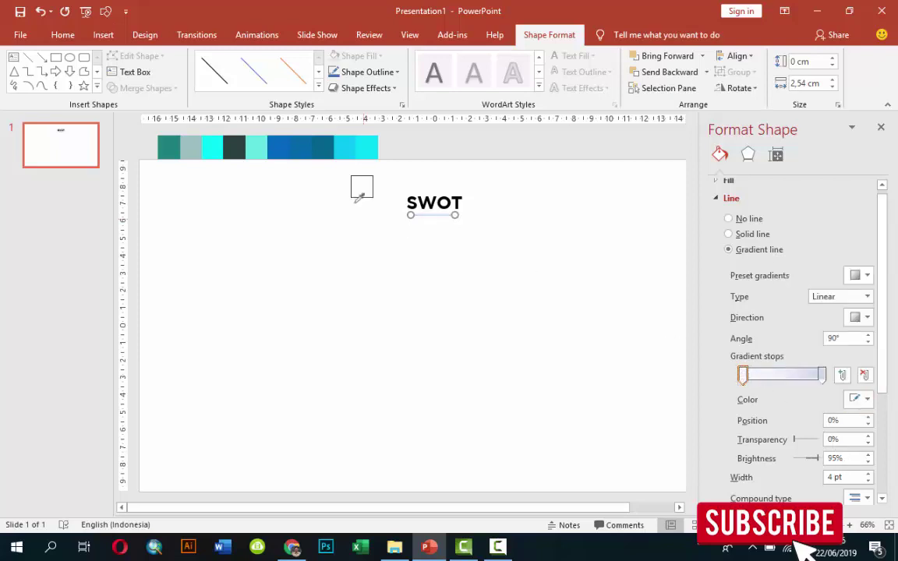
click(304, 142)
- Make the right gradient stop cyan and choose the line's gradient direction
click(822, 378)
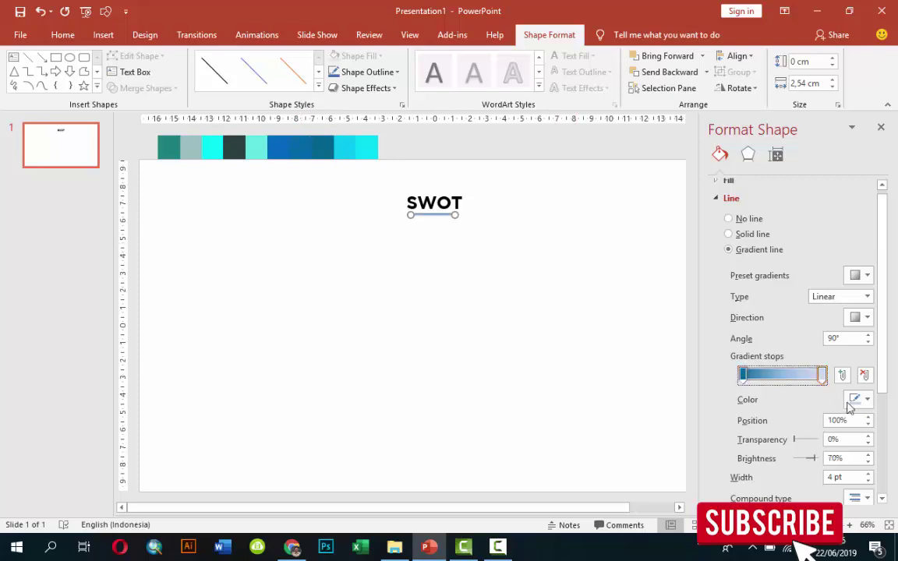
click(861, 399)
click(807, 381)
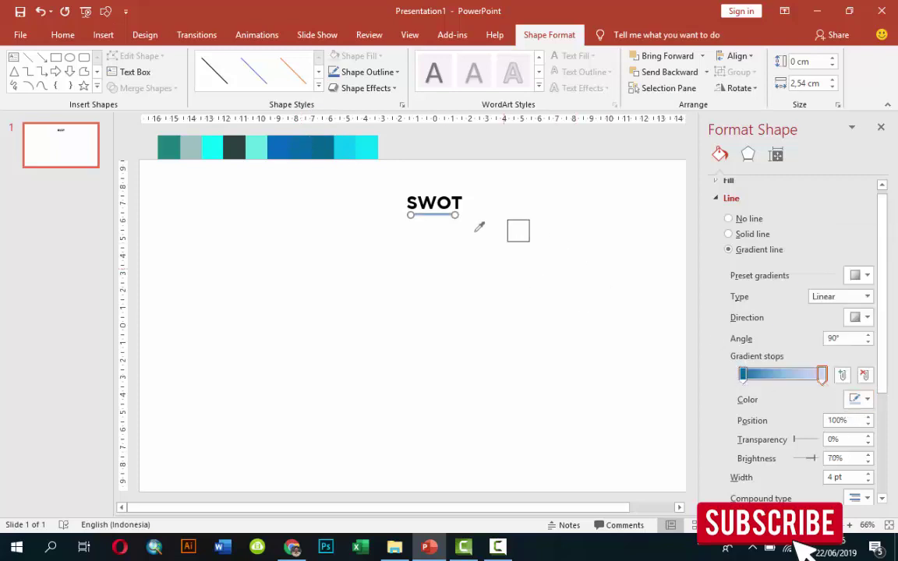
click(365, 145)
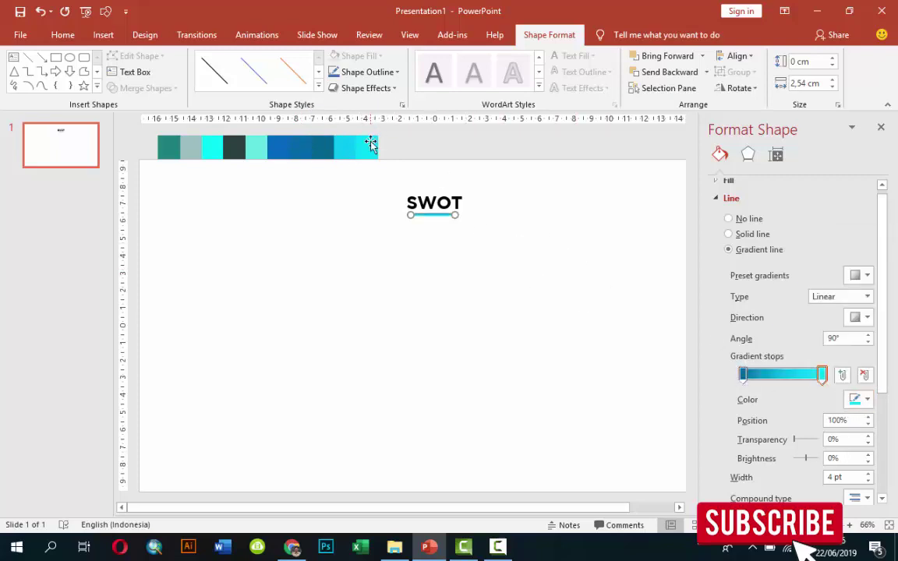
click(857, 318)
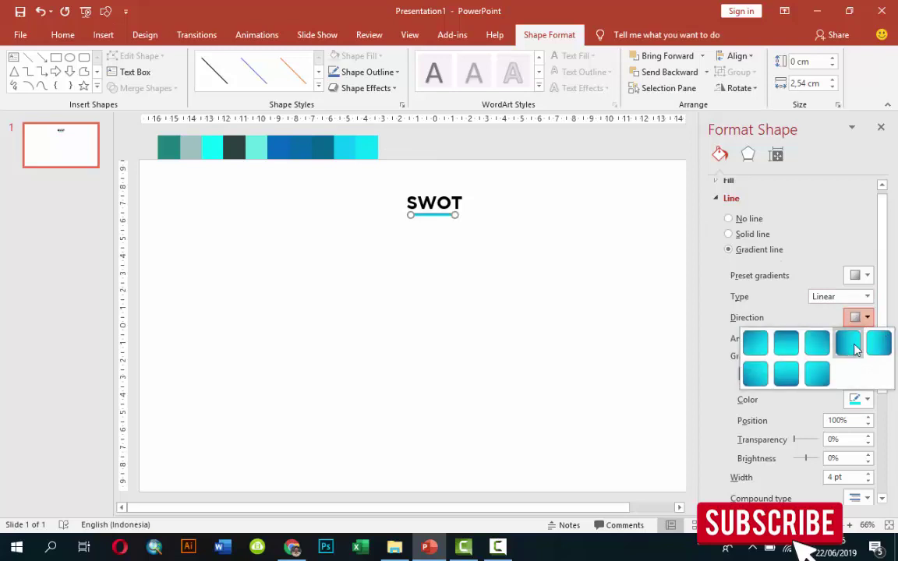
click(850, 344)
click(548, 273)
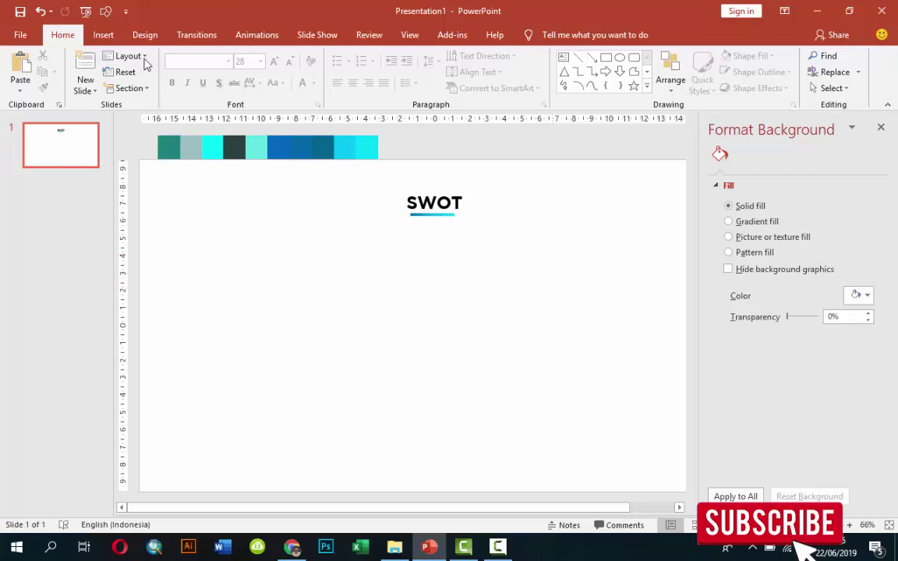
- Add a text box with the letter 'S' on the left side of the slide
click(104, 35)
click(570, 77)
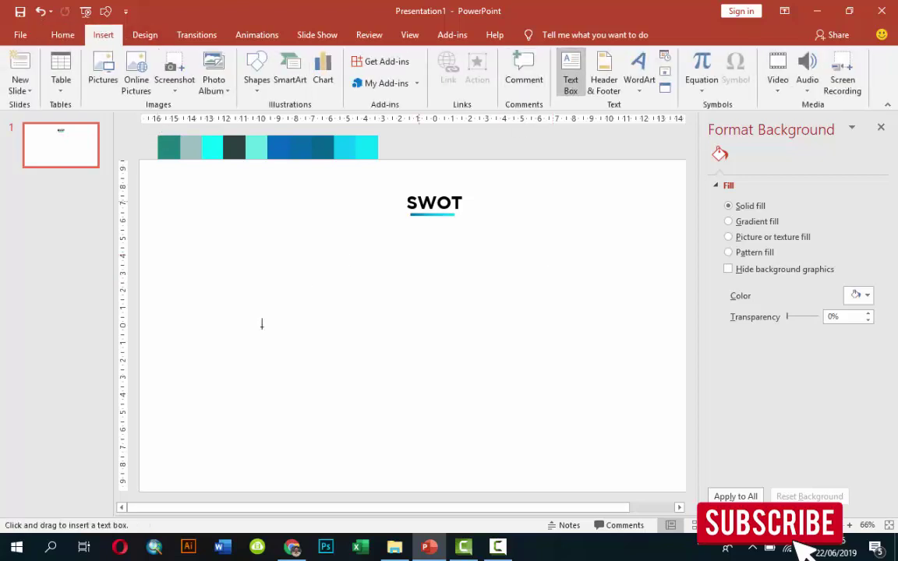
click(205, 295)
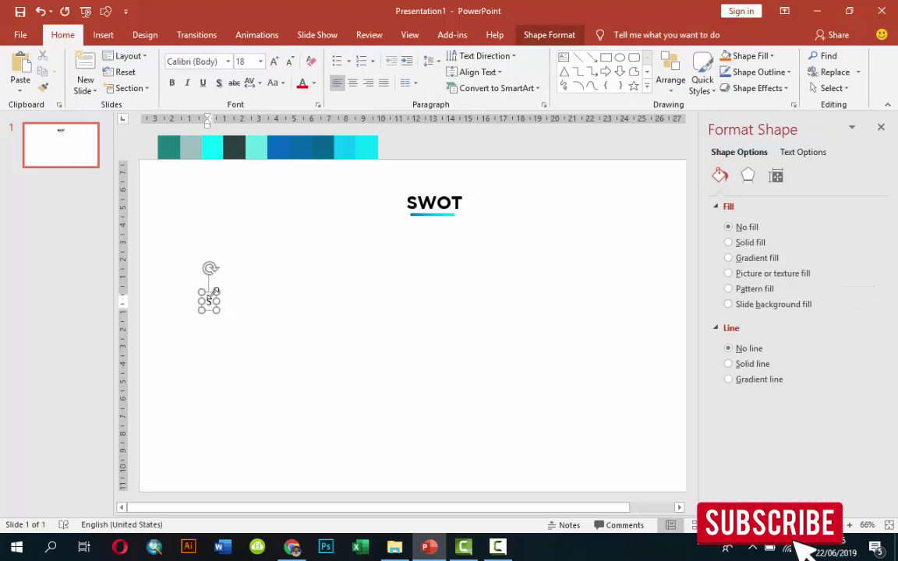
text(S)
- Set the S to 150 pt Gotham Bold and move it higher on the slide
click(220, 62)
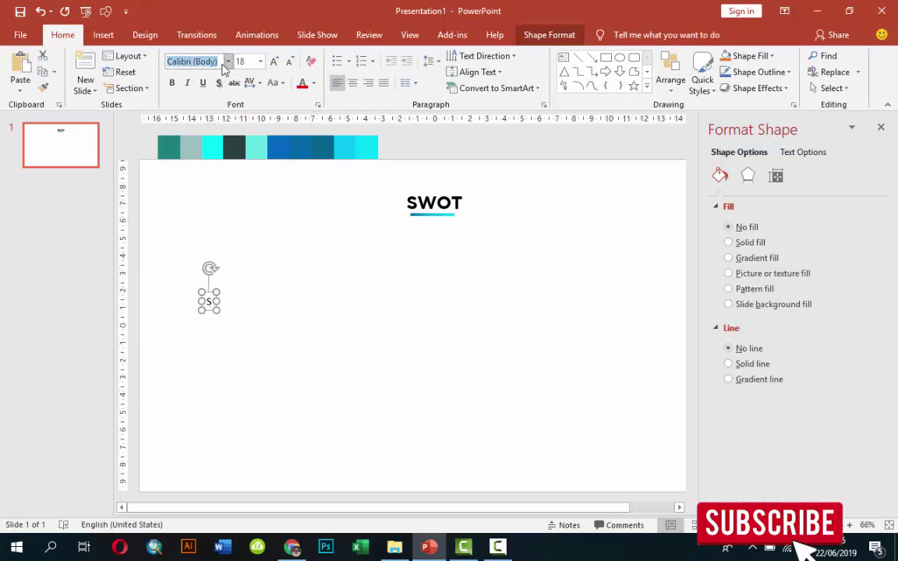
click(227, 63)
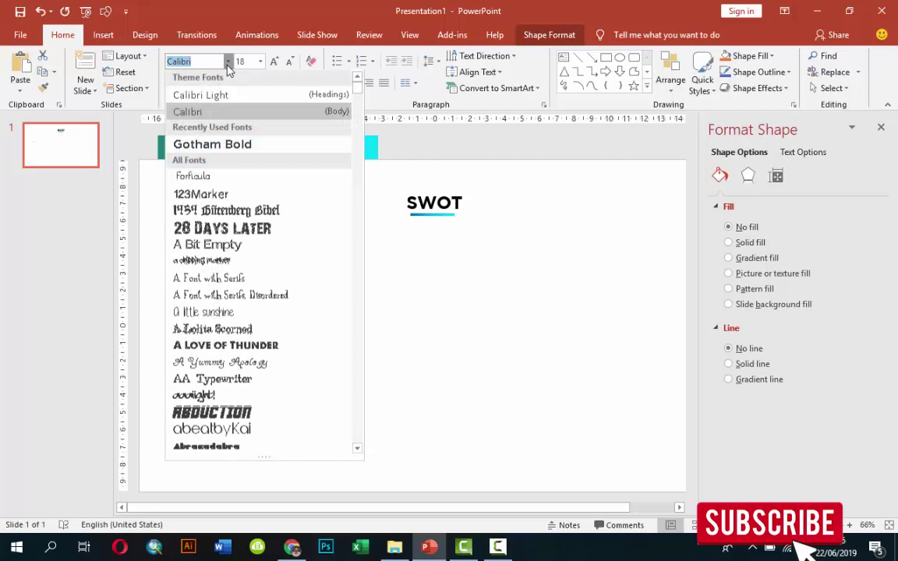
click(212, 145)
text(150)
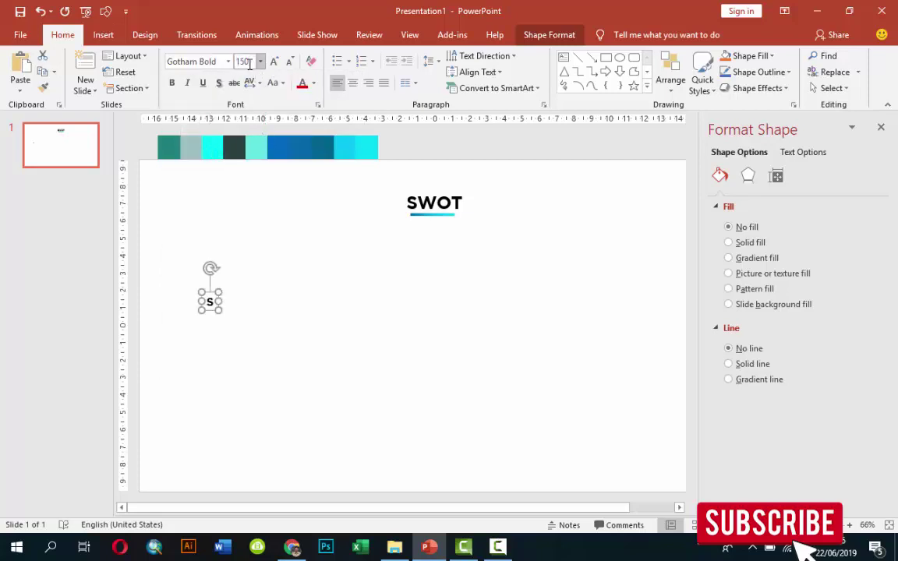
key(Return)
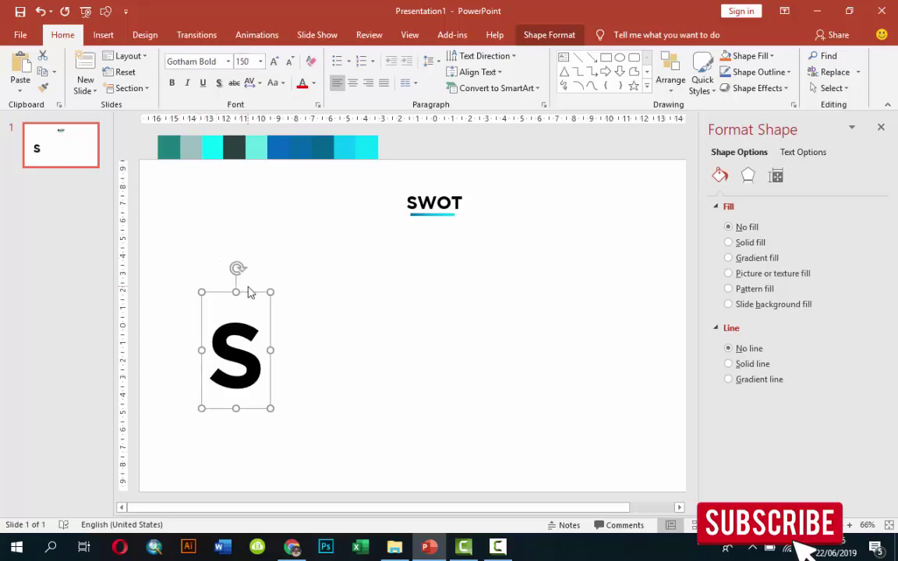
drag(248, 294, 248, 250)
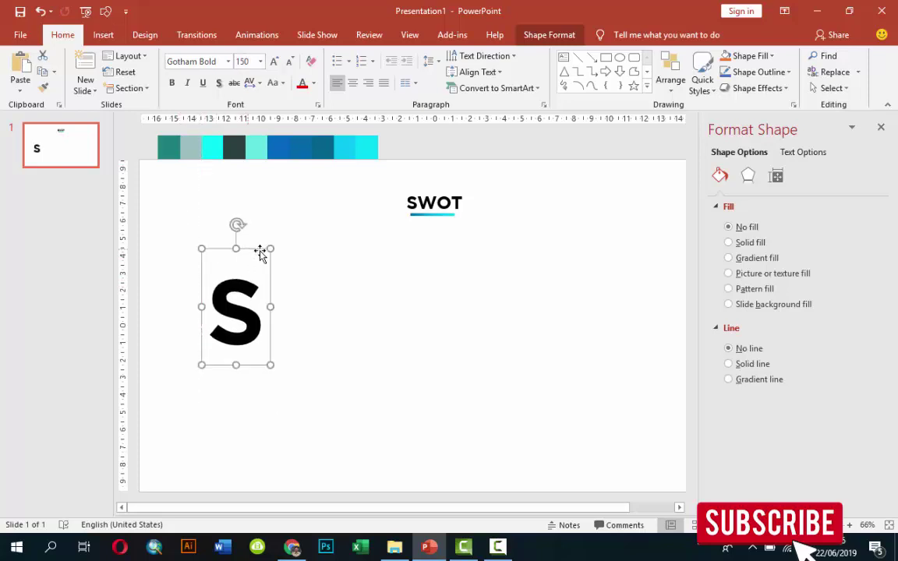
click(804, 153)
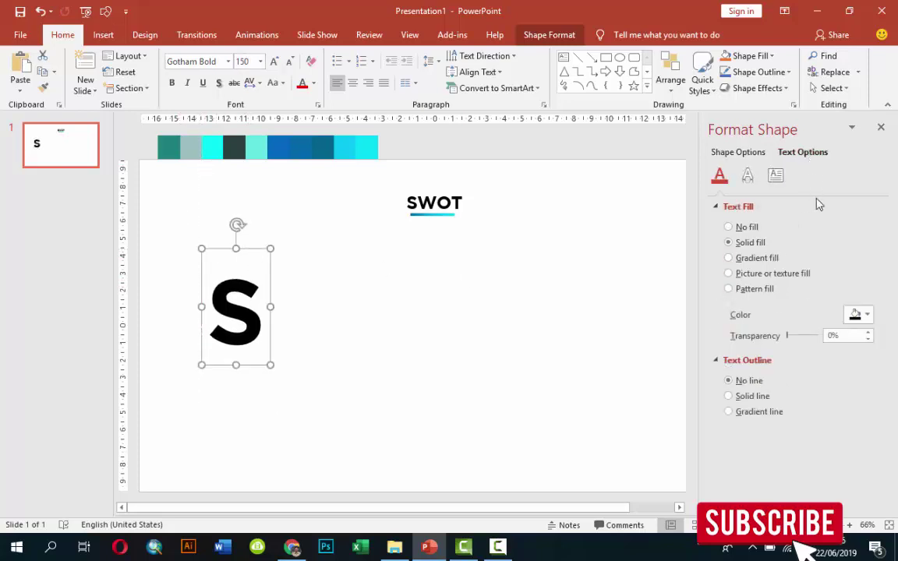
- Fill the S text with a diagonal gradient angled at 225°
click(744, 260)
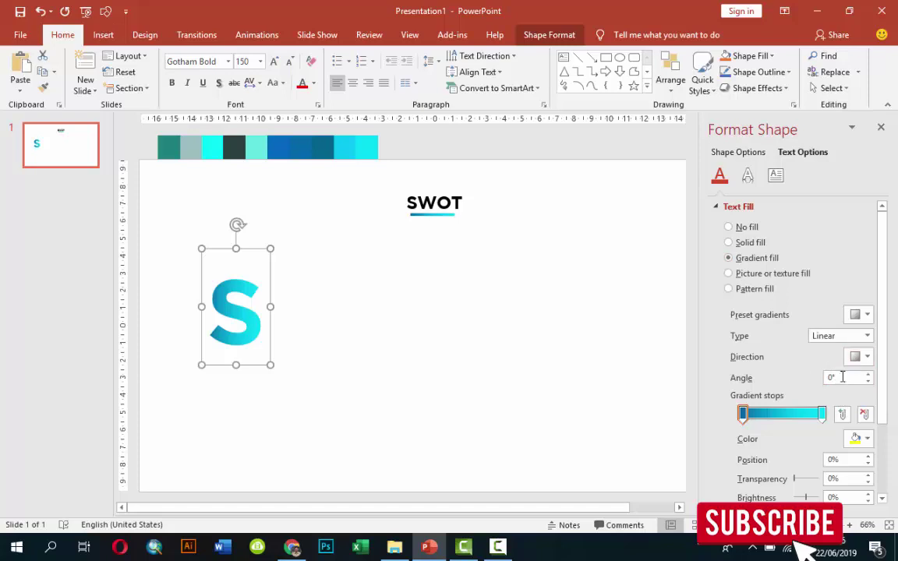
click(863, 358)
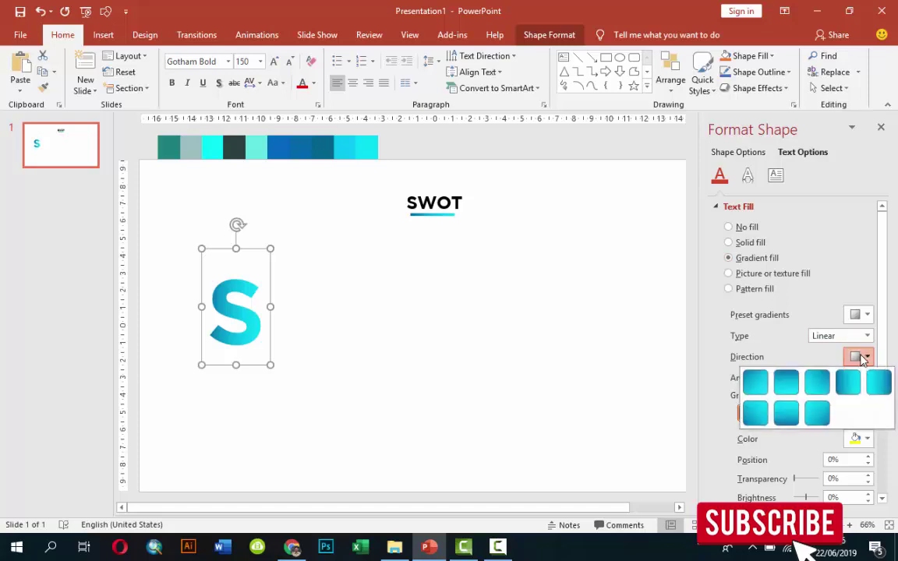
click(859, 314)
click(860, 314)
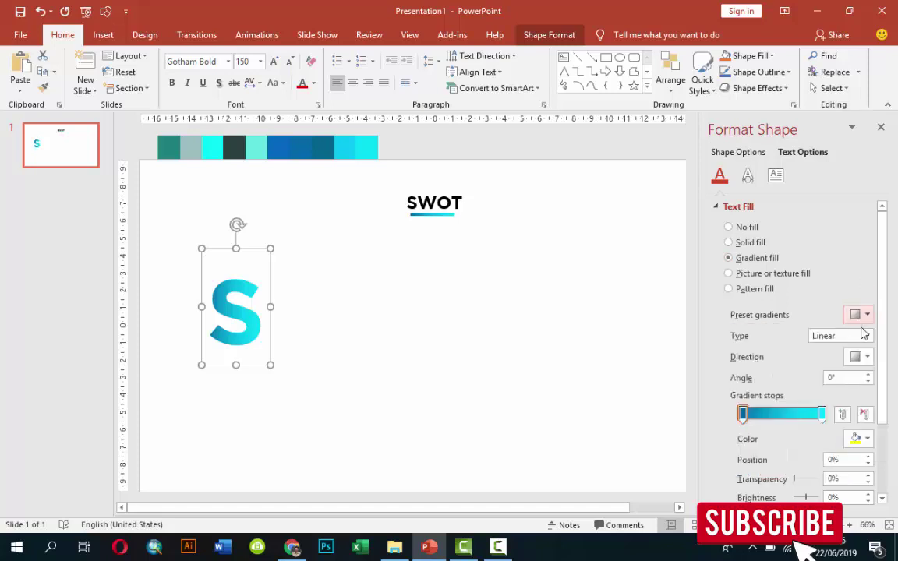
click(862, 357)
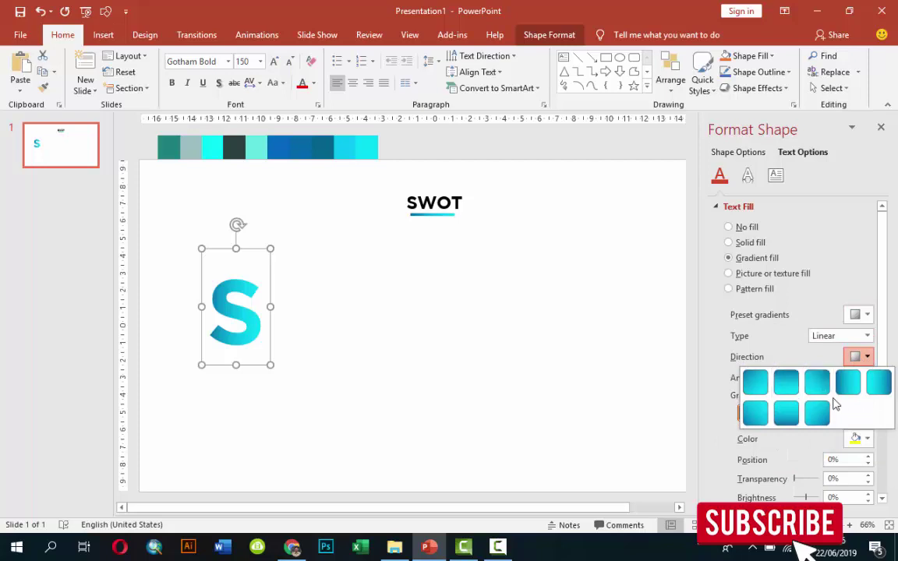
click(818, 414)
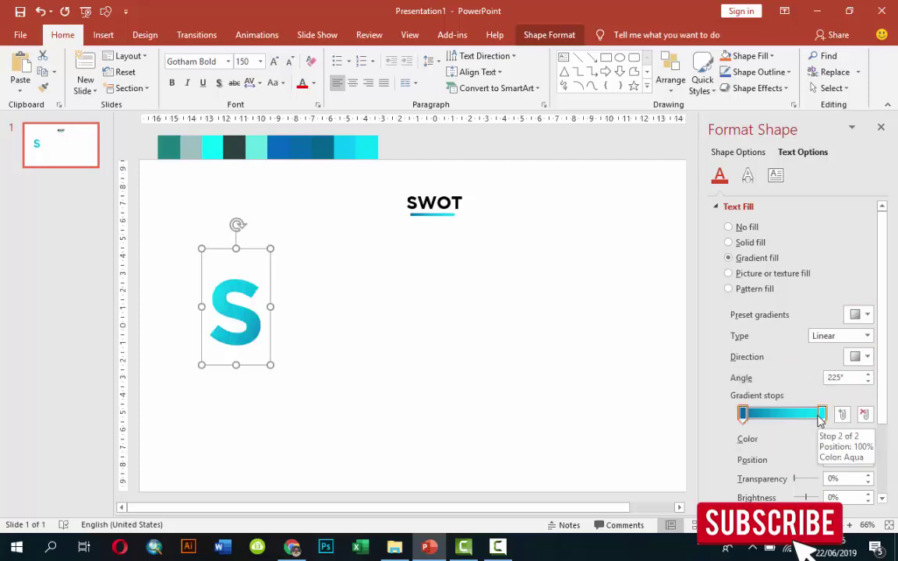
click(465, 331)
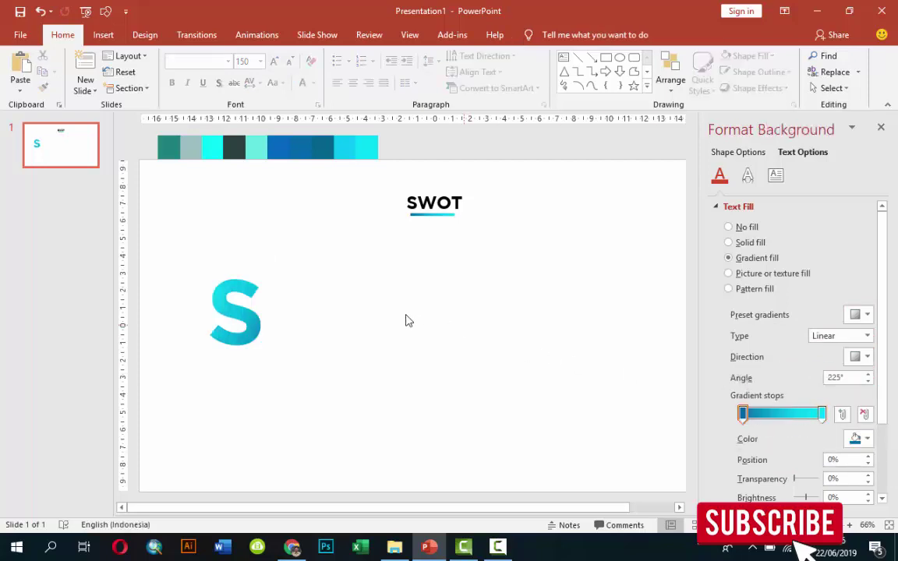
- Place a copy of the gradient S to its right
click(267, 275)
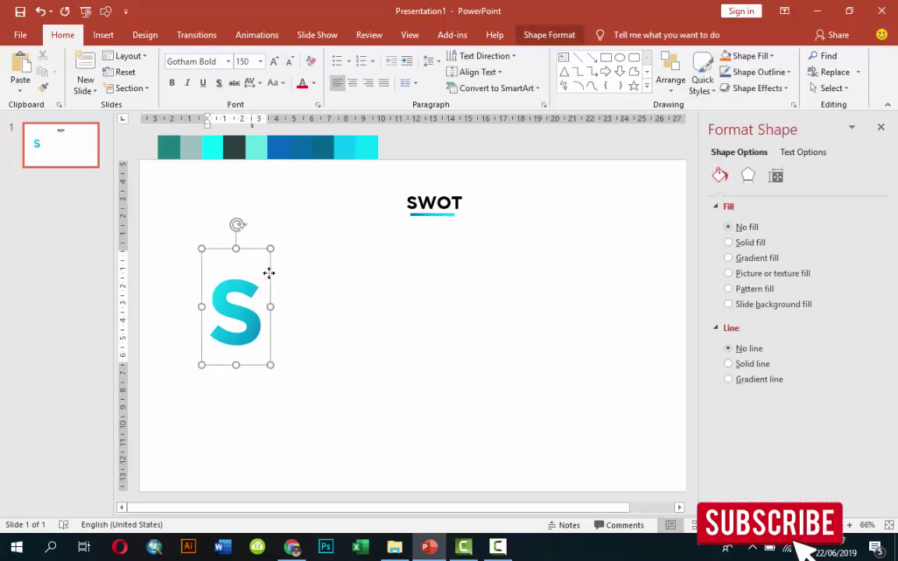
click(270, 274)
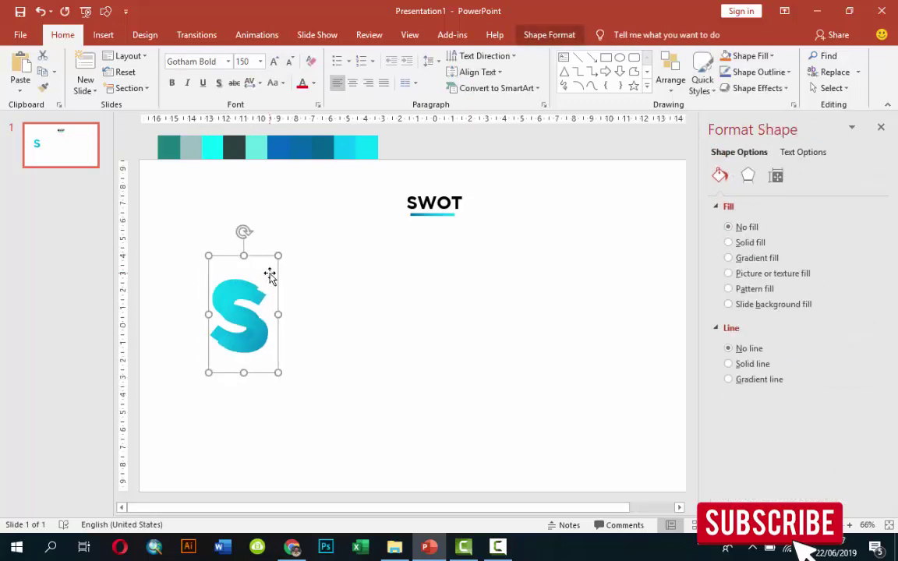
drag(269, 275, 378, 277)
- Retype the copy as W, then duplicate it as an O nudged slightly right
double_click(395, 320)
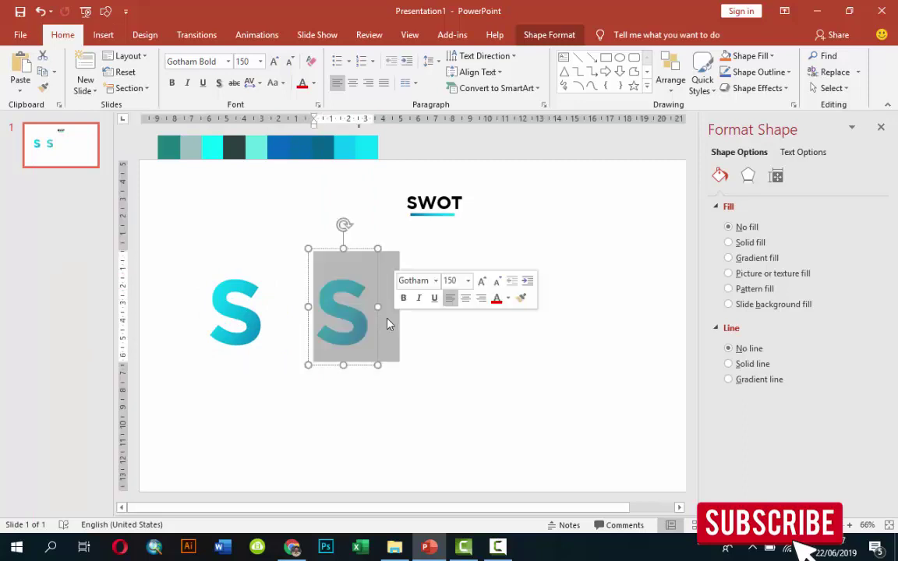
text(W)
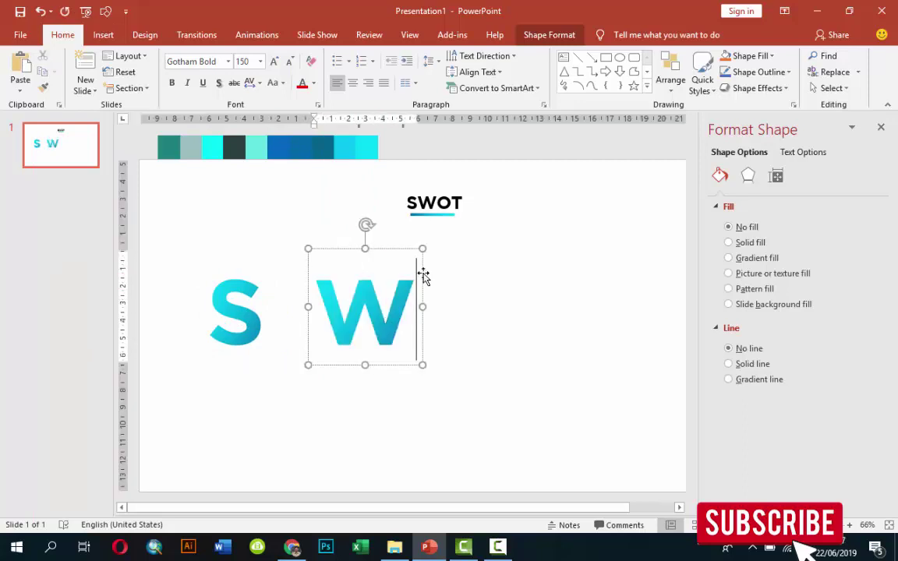
click(423, 273)
key(ctrl+d)
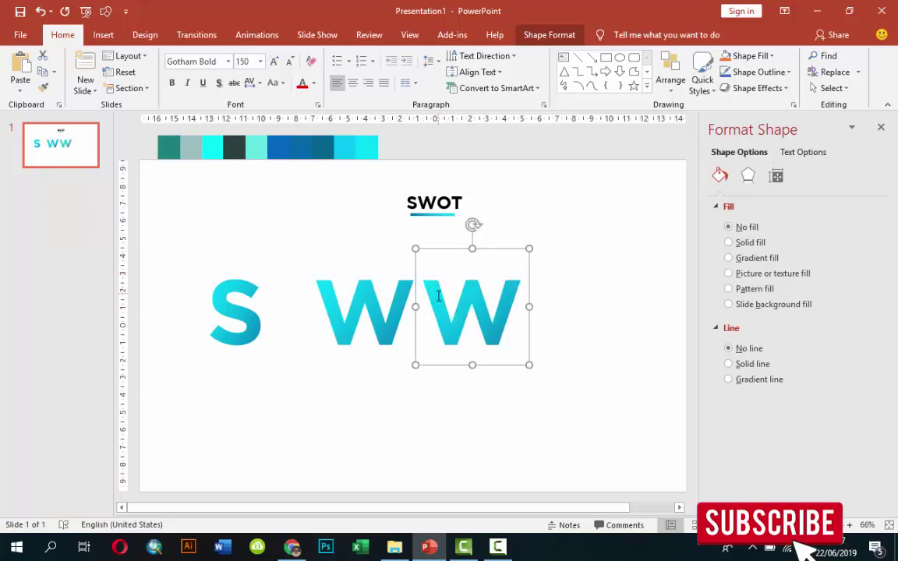
double_click(499, 315)
text(O)
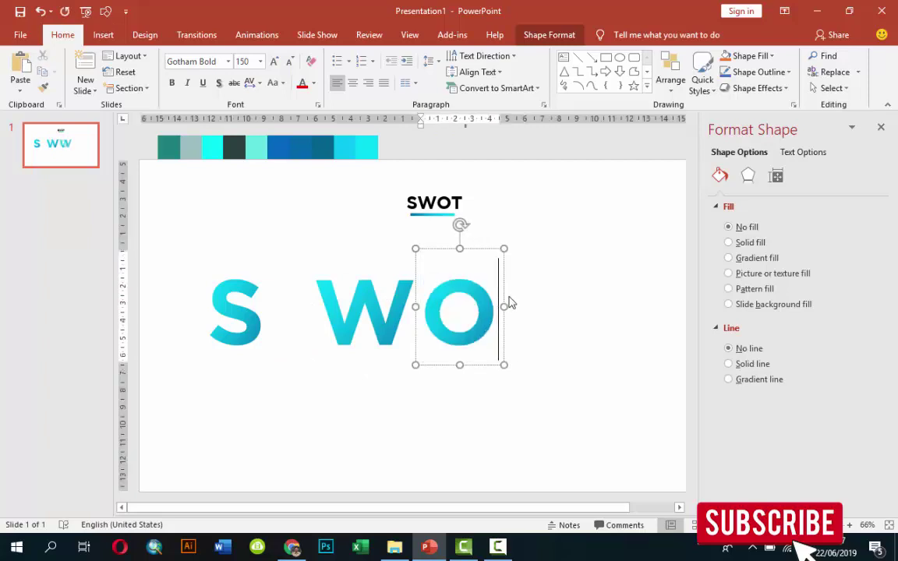
drag(507, 275, 520, 276)
- Duplicate the O and retype the new letter as T
key(ctrl+d)
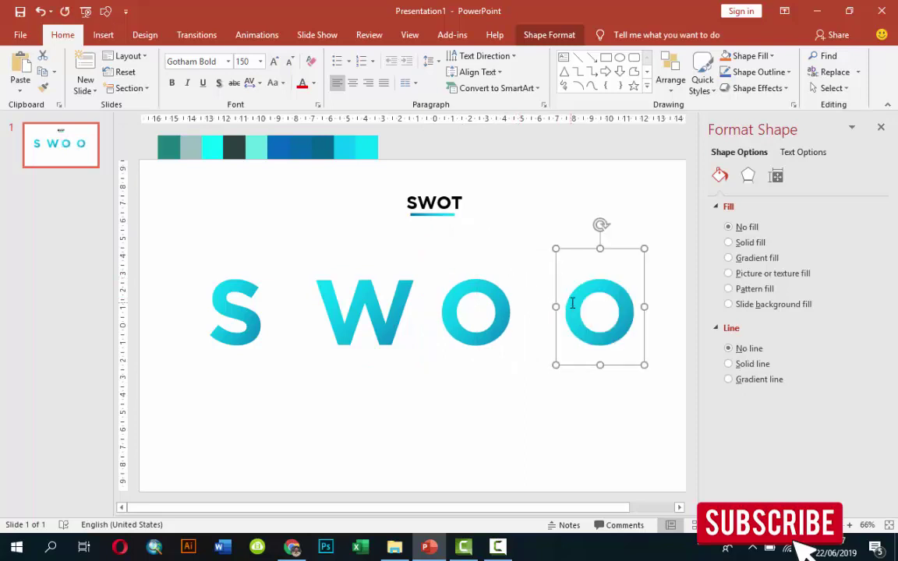
double_click(611, 312)
text(T)
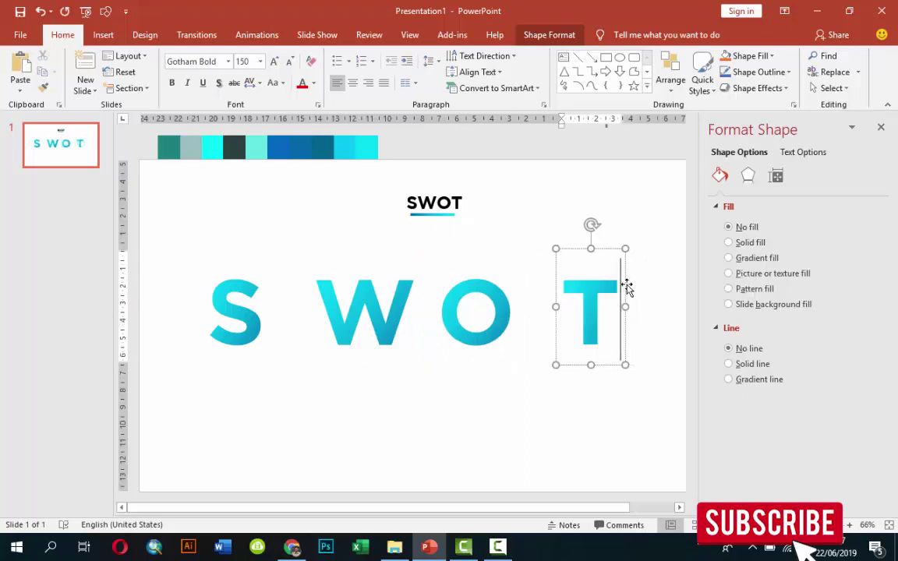
click(625, 287)
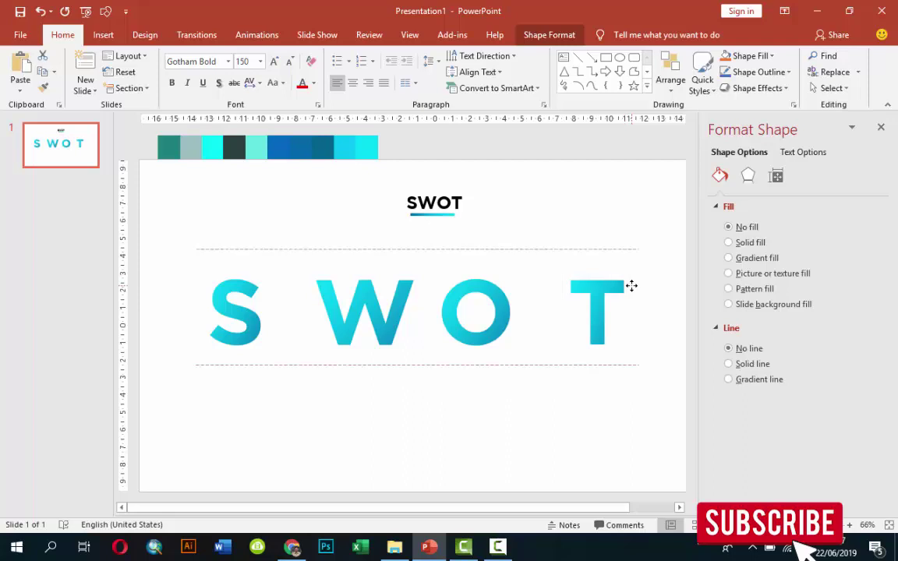
- Shift the T, O and W so the four letters are evenly spaced
drag(627, 286, 635, 285)
drag(520, 286, 531, 286)
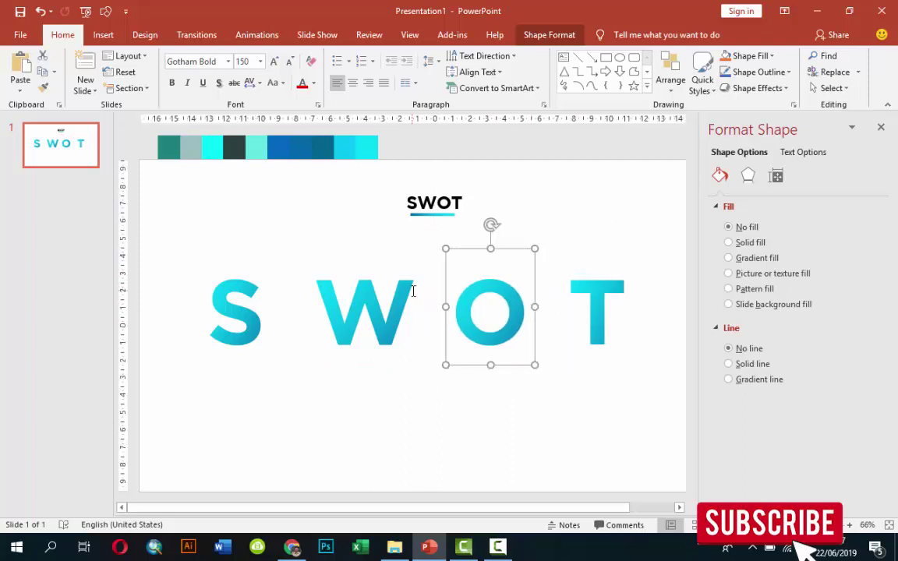
click(415, 289)
drag(422, 292, 417, 289)
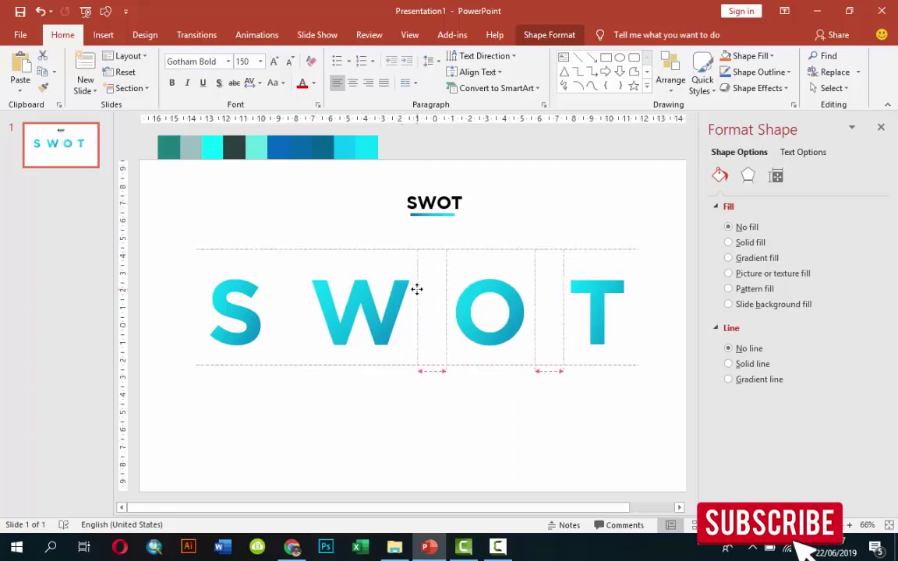
- Align the tops of the S, W, O and T letters
shift+click(220, 269)
shift+click(477, 295)
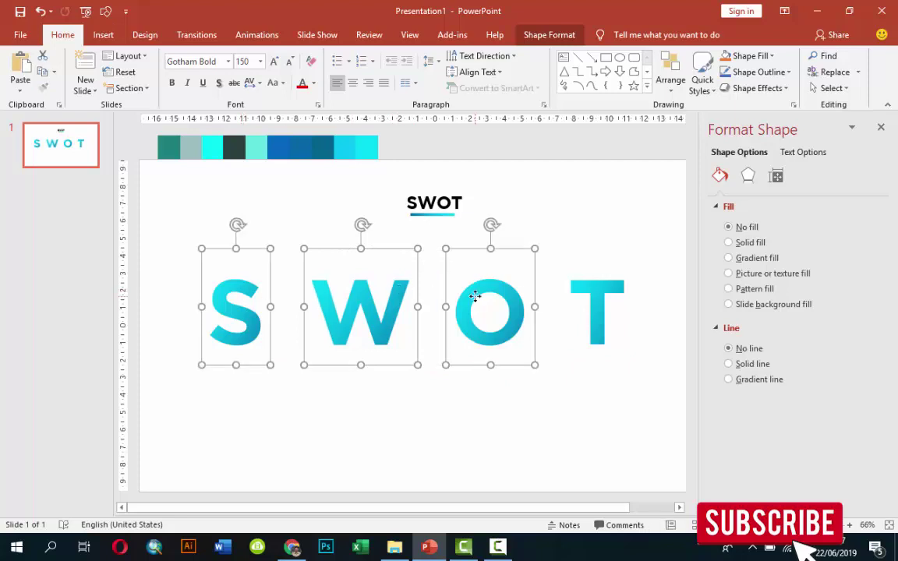
shift+click(595, 293)
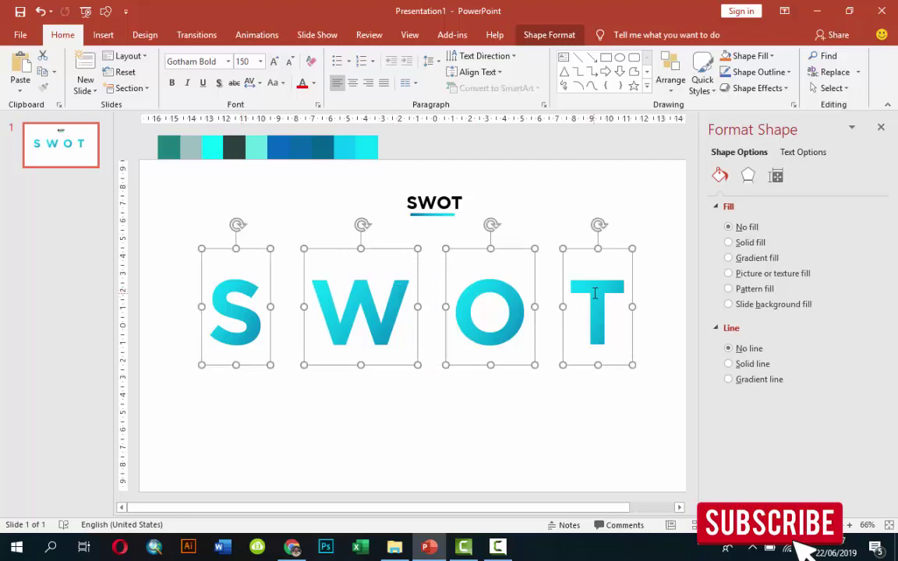
click(569, 35)
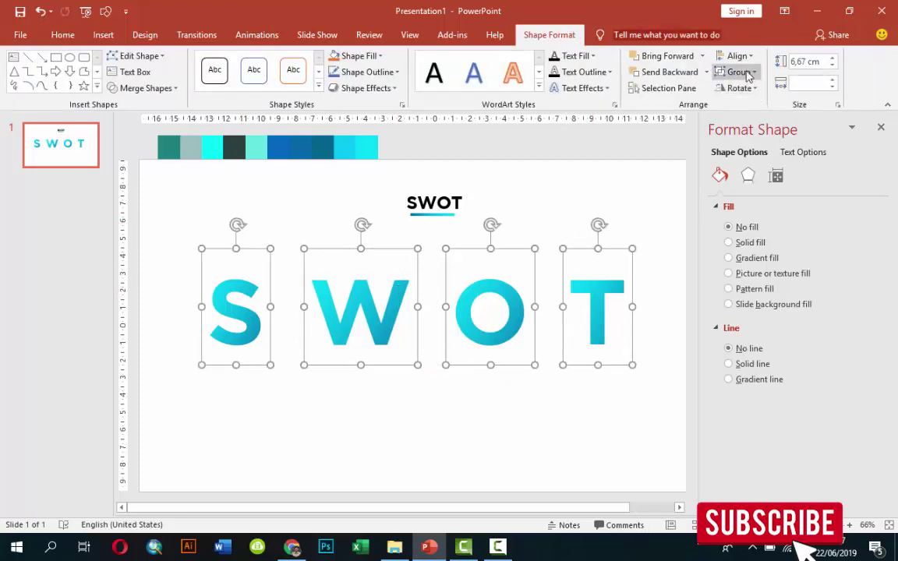
click(741, 57)
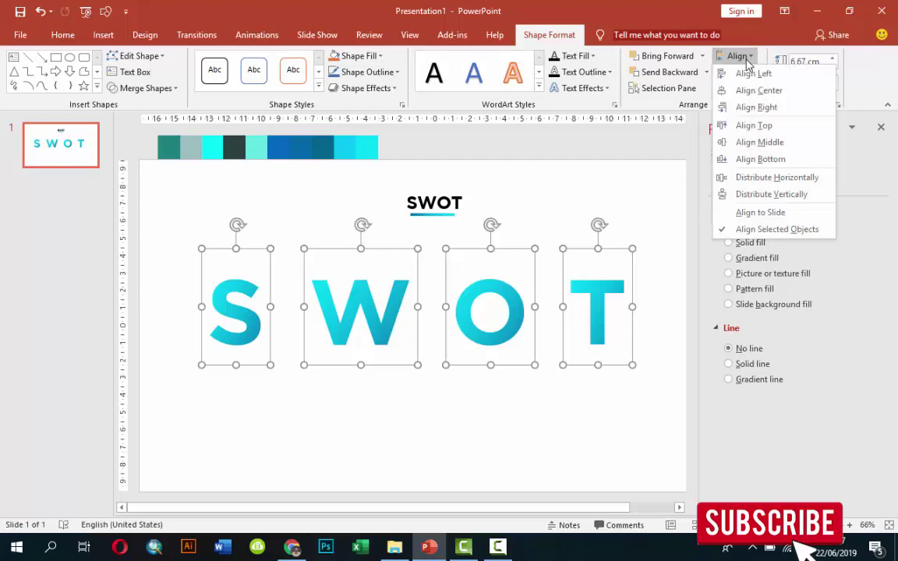
click(754, 125)
click(530, 401)
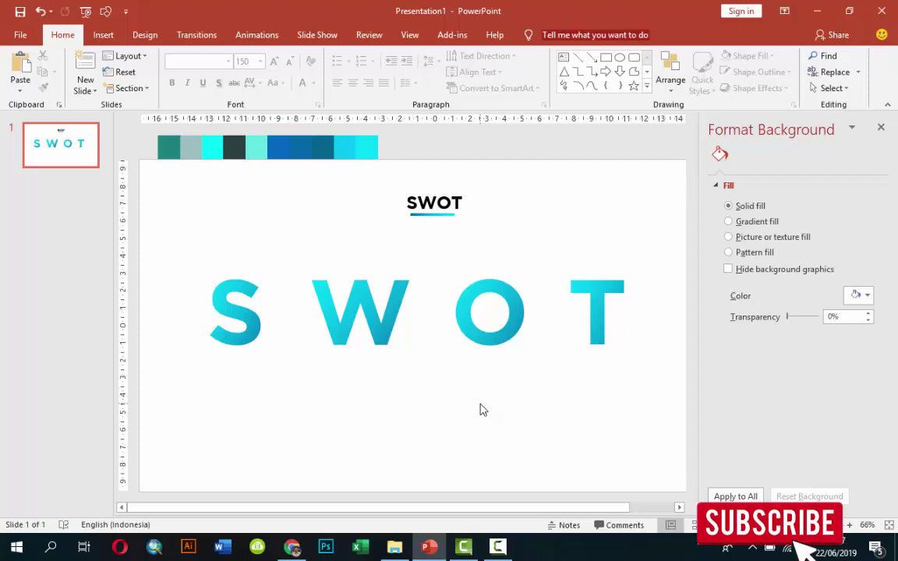
- Duplicate the SWOT title below the big S as an 18 pt 'STRENGHTS' label
click(425, 199)
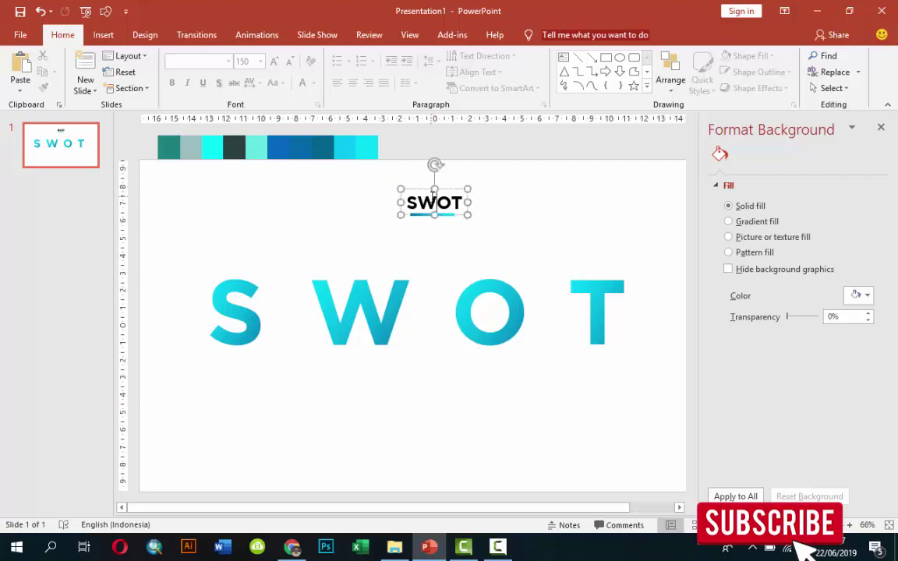
click(420, 188)
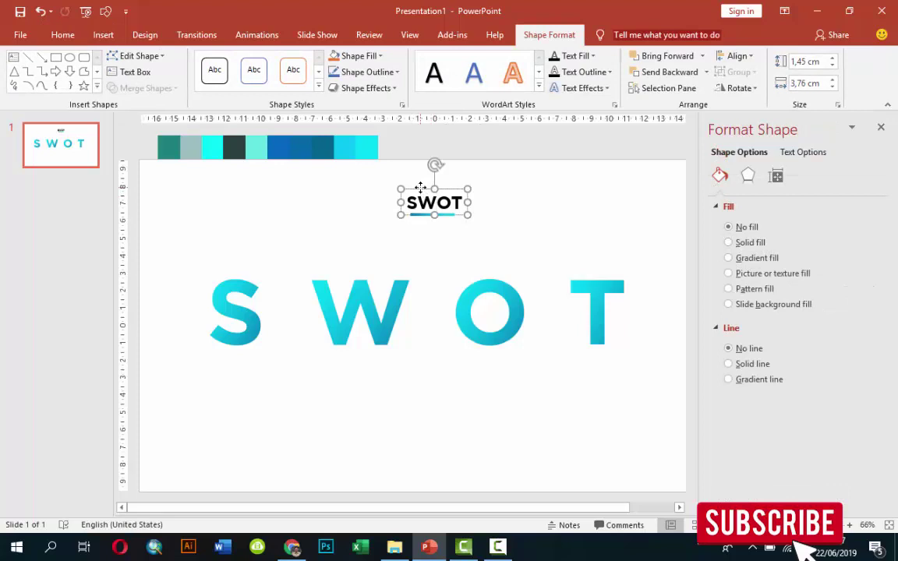
key(ctrl+d)
drag(457, 200, 251, 356)
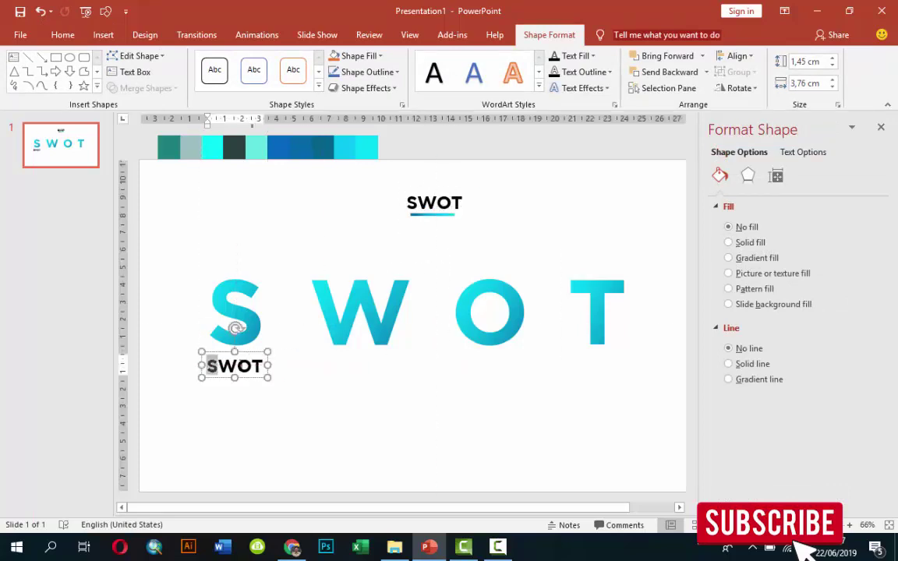
double_click(262, 370)
text(STR)
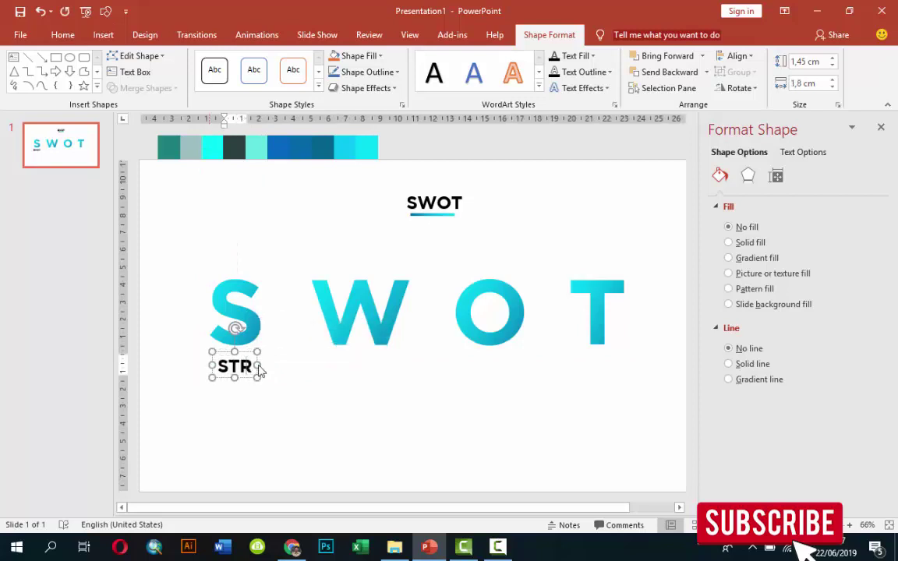
text(ENGHT)
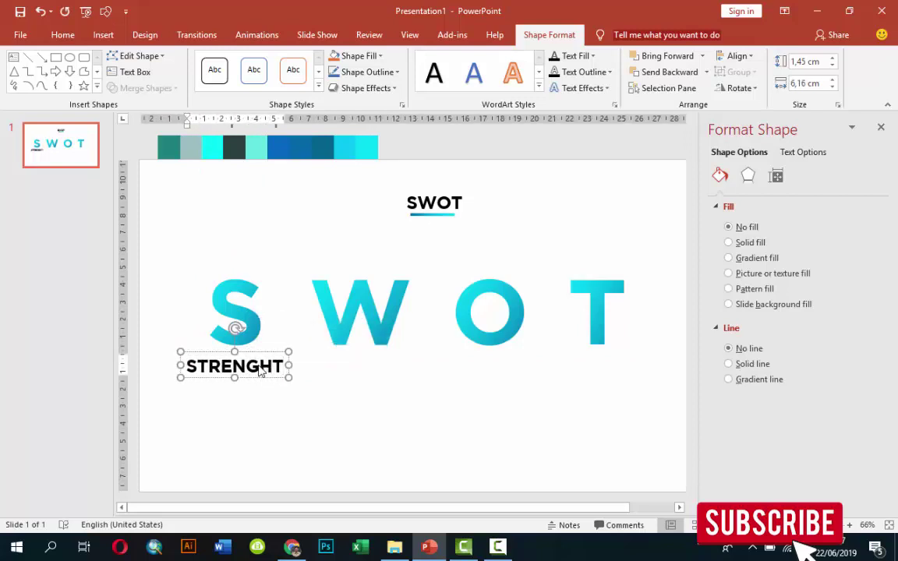
text(Z)
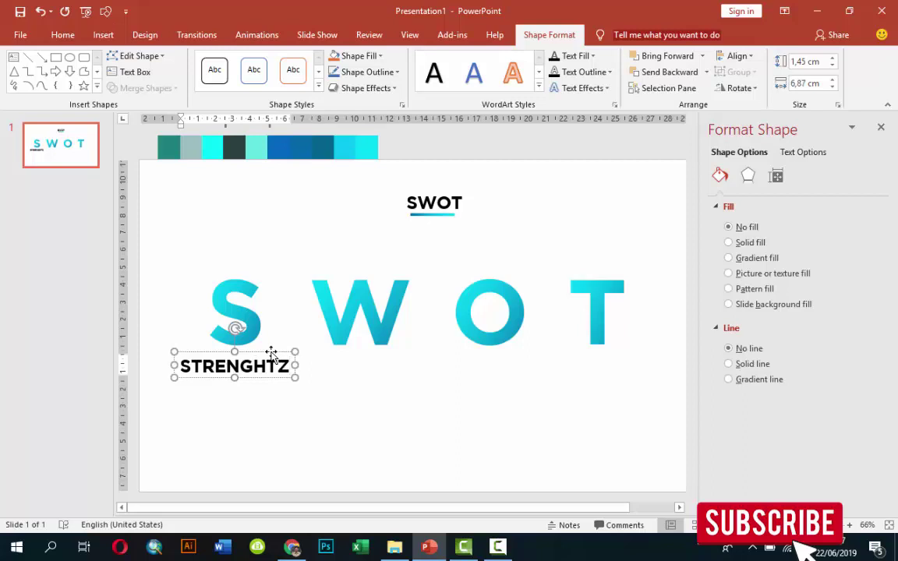
key(BackSpace)
text(S)
key(Escape)
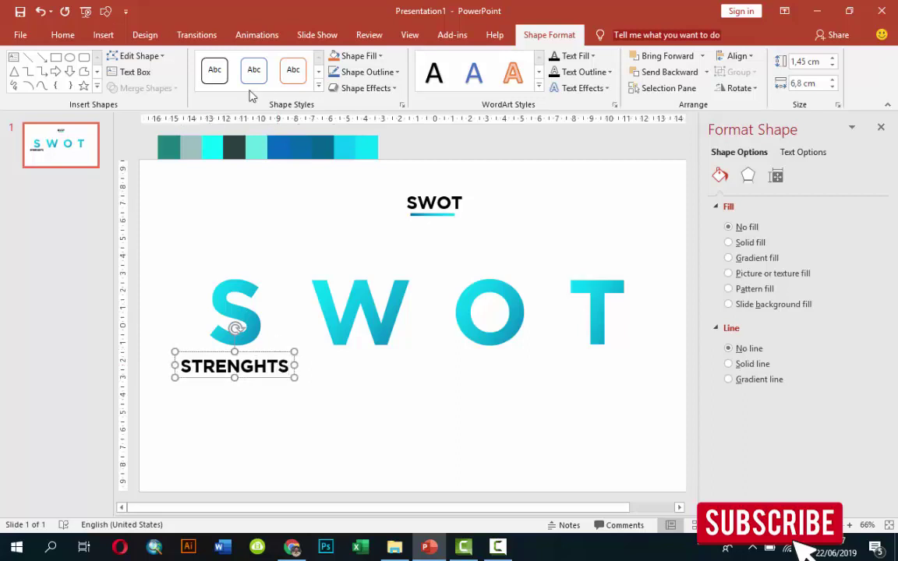
click(62, 35)
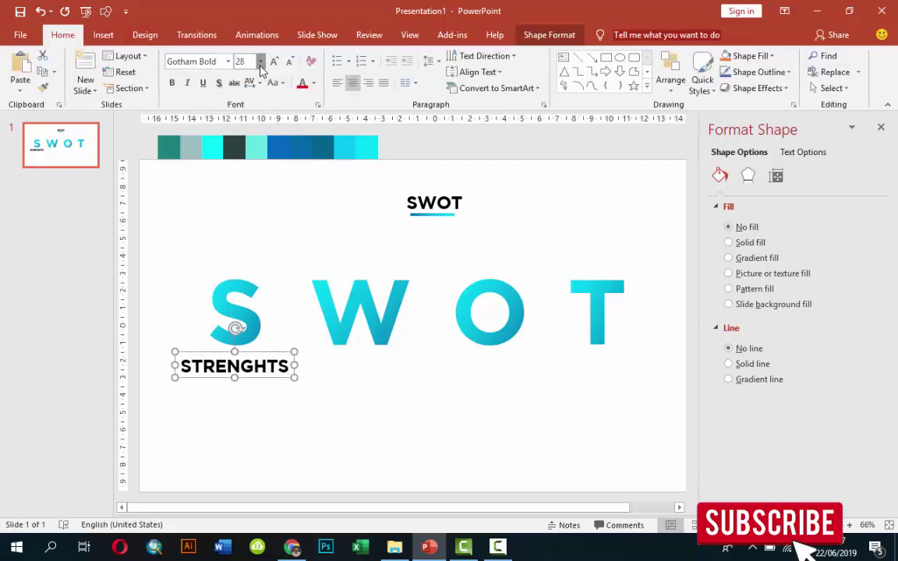
click(261, 64)
click(245, 187)
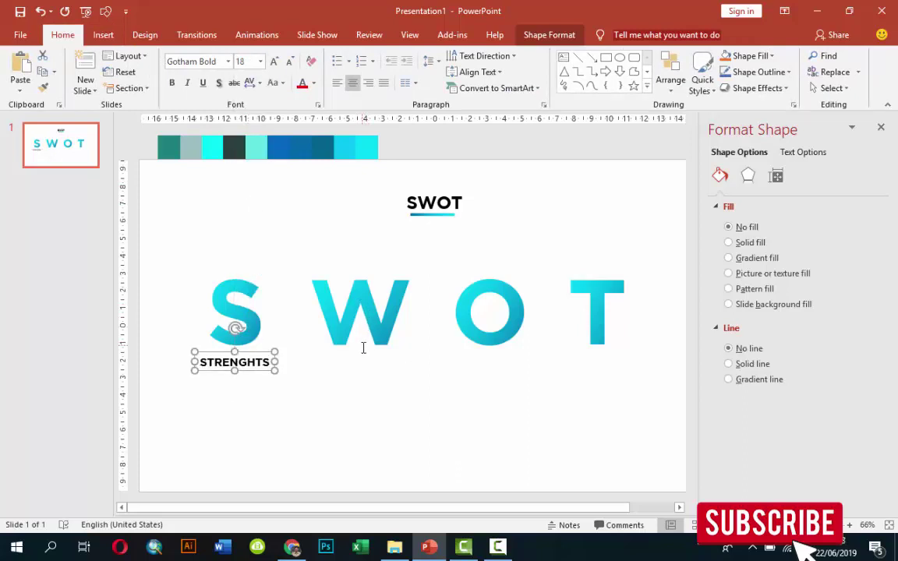
- Copy the label under the W, retype it as 'WEKNESSES' and centre it
drag(383, 350, 250, 440)
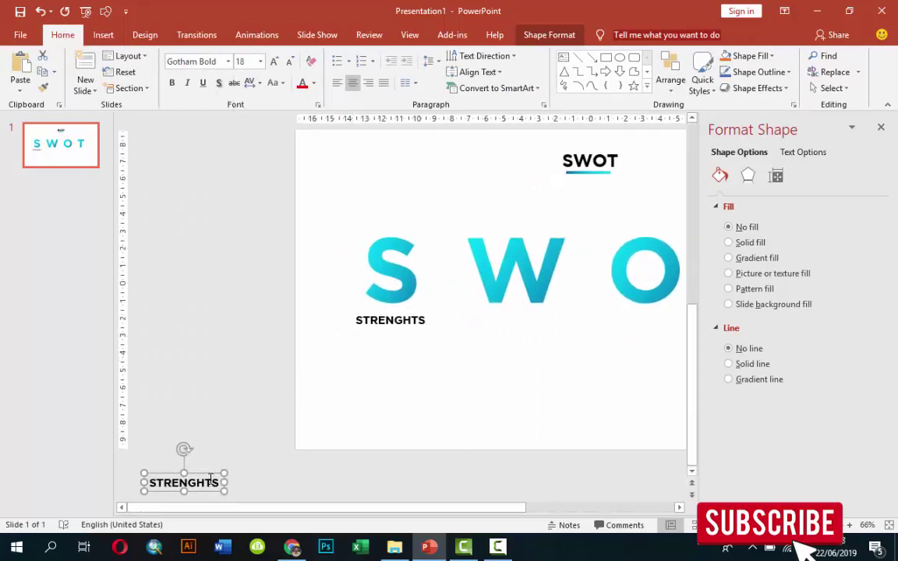
drag(206, 478, 539, 313)
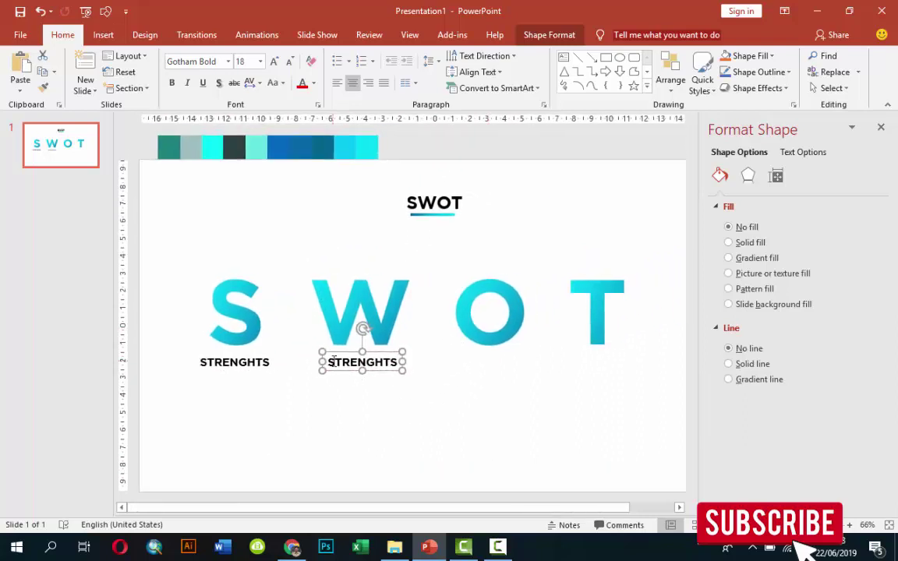
drag(340, 361, 394, 362)
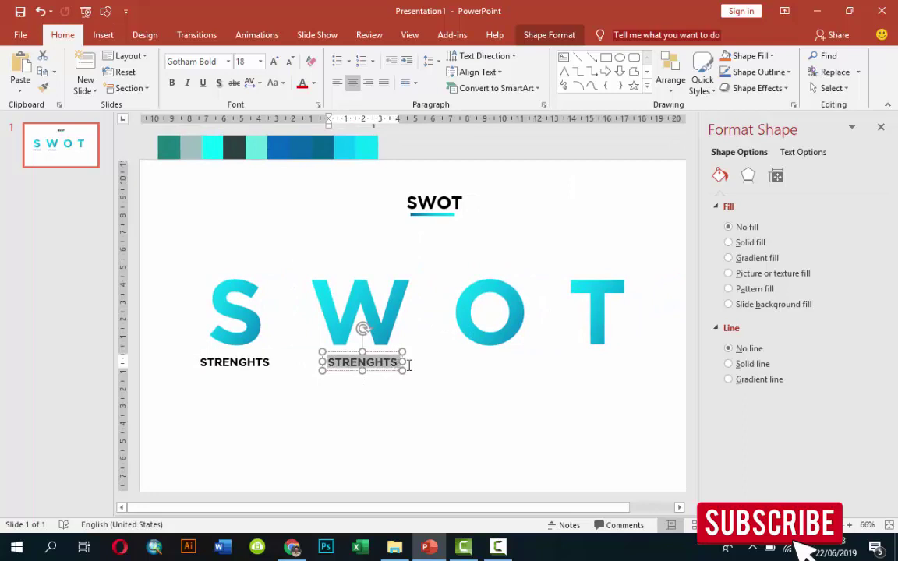
text(WEKNE)
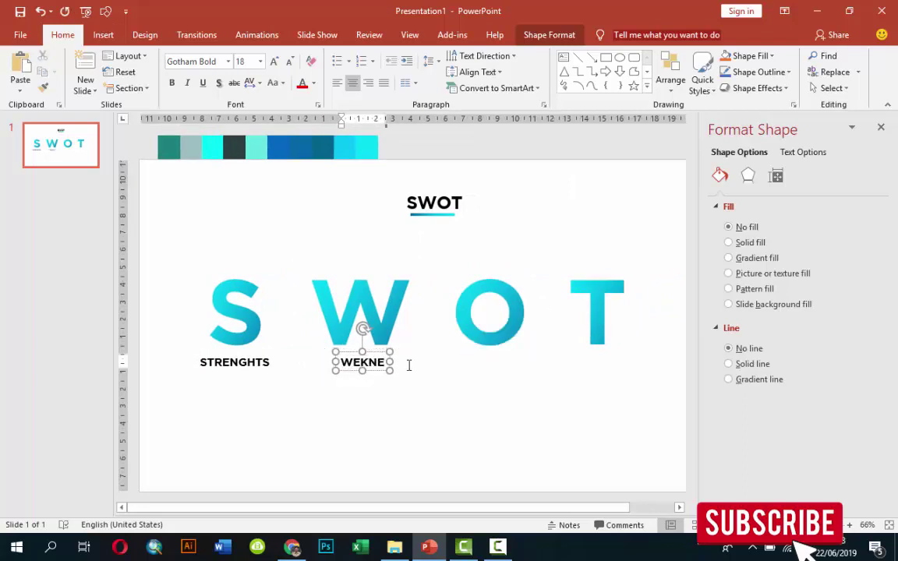
text(S)
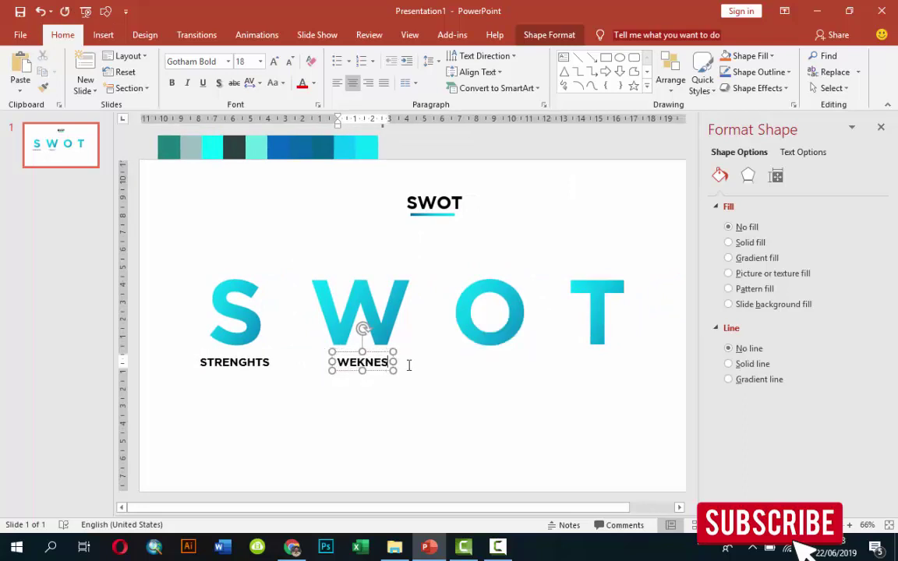
text(SES)
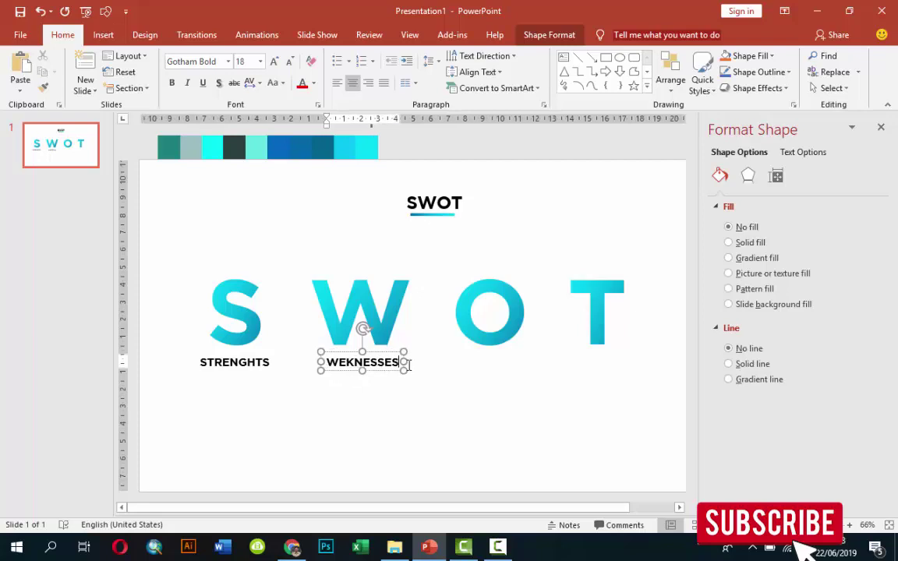
click(379, 352)
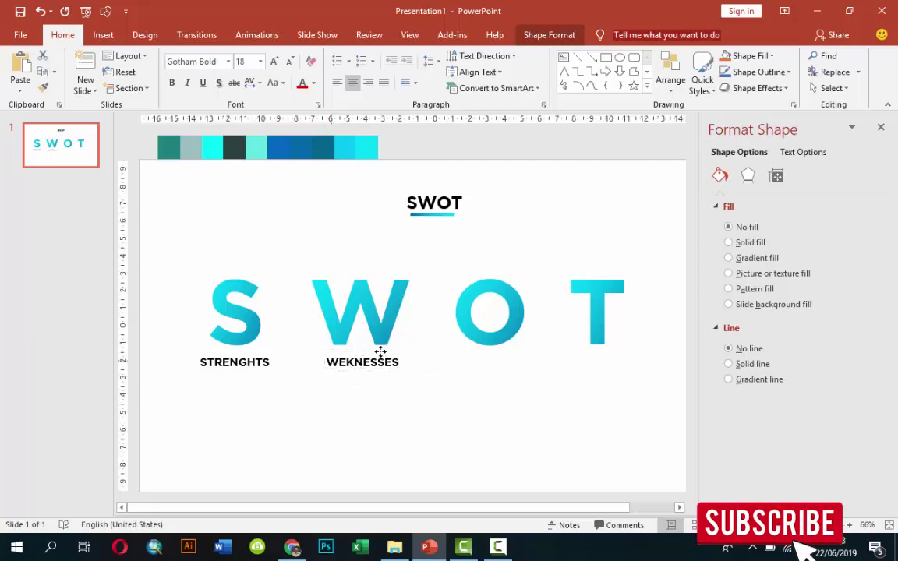
drag(378, 353, 485, 366)
- Retype the label under the O as 'OPPORTUNITIES' and centre it
double_click(452, 361)
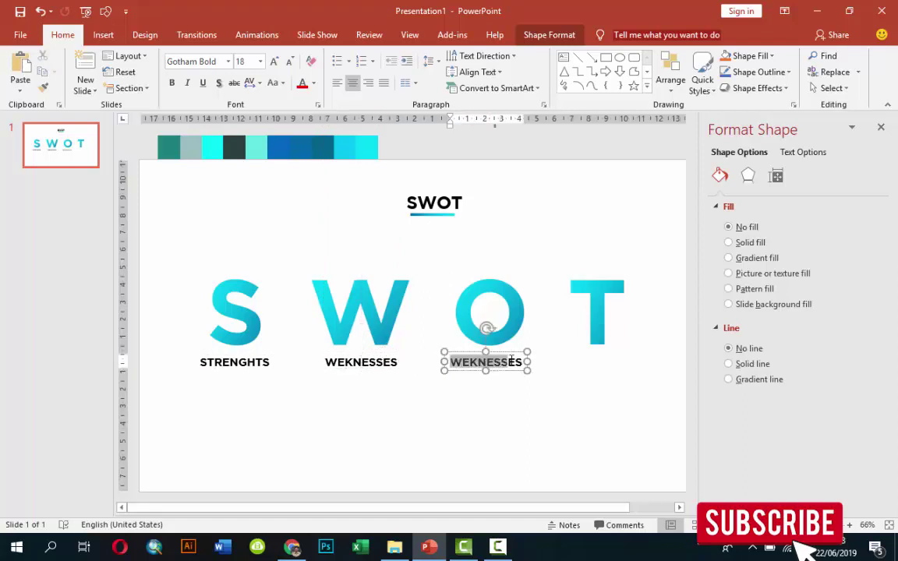
text(OPO)
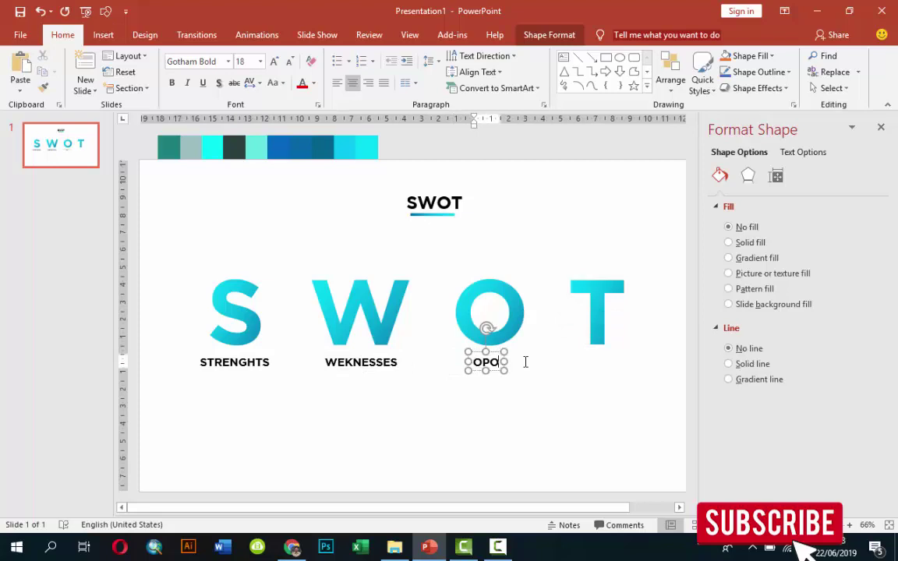
text(RT)
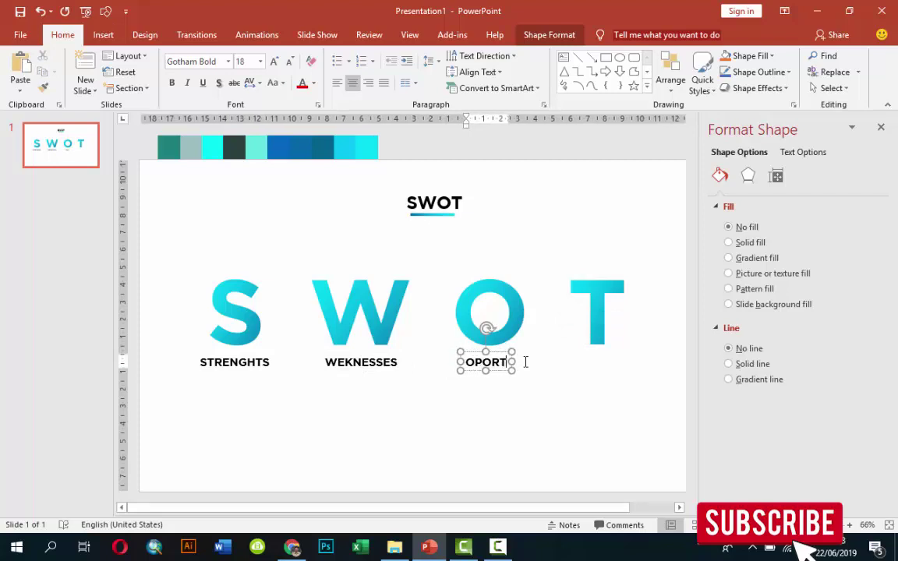
text(UNITY)
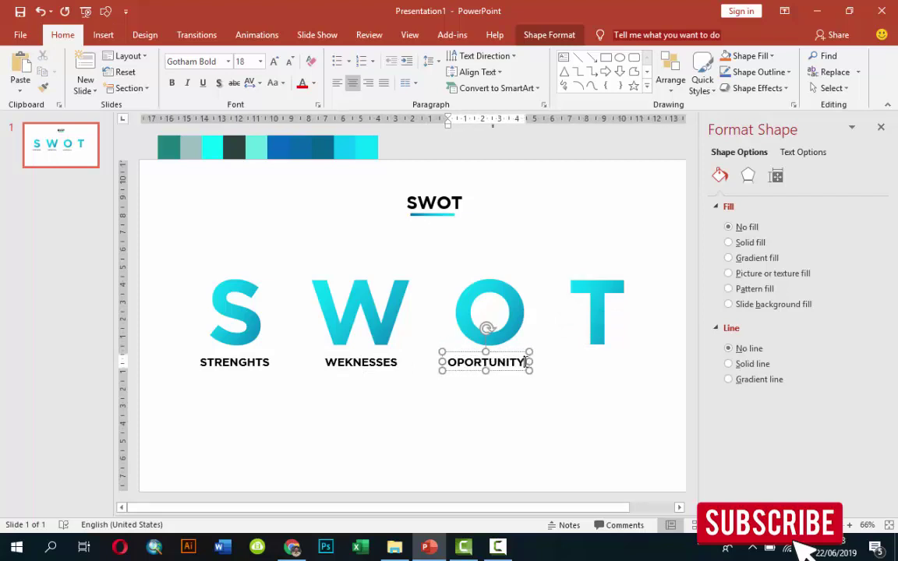
drag(523, 355, 518, 353)
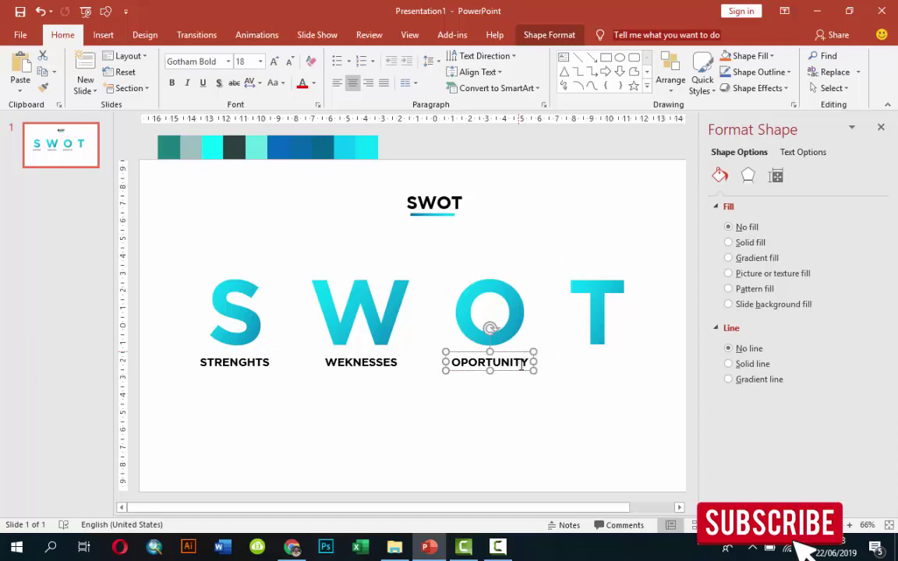
click(468, 363)
text(P)
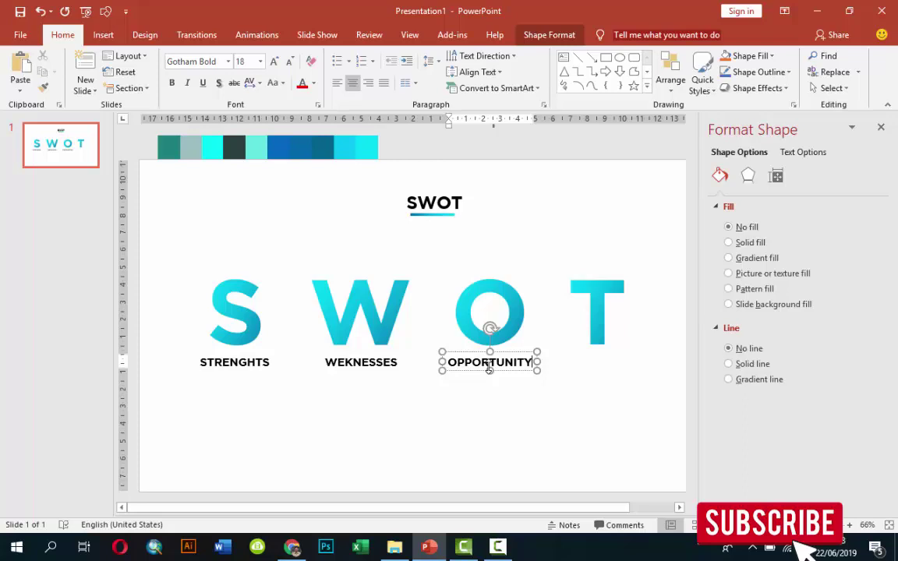
key(BackSpace)
text(IES)
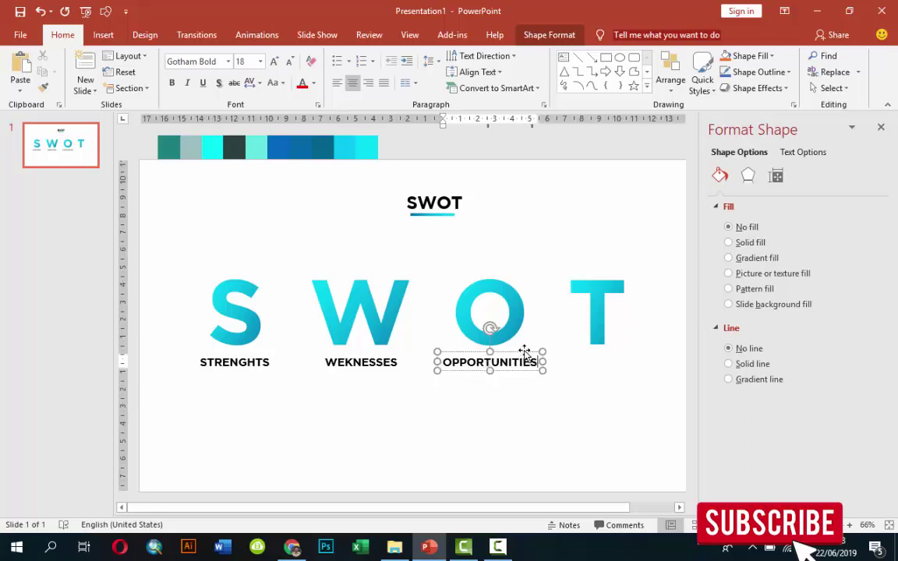
click(525, 352)
- Copy the label under the T and retype it as 'THREATS'
drag(471, 367, 589, 368)
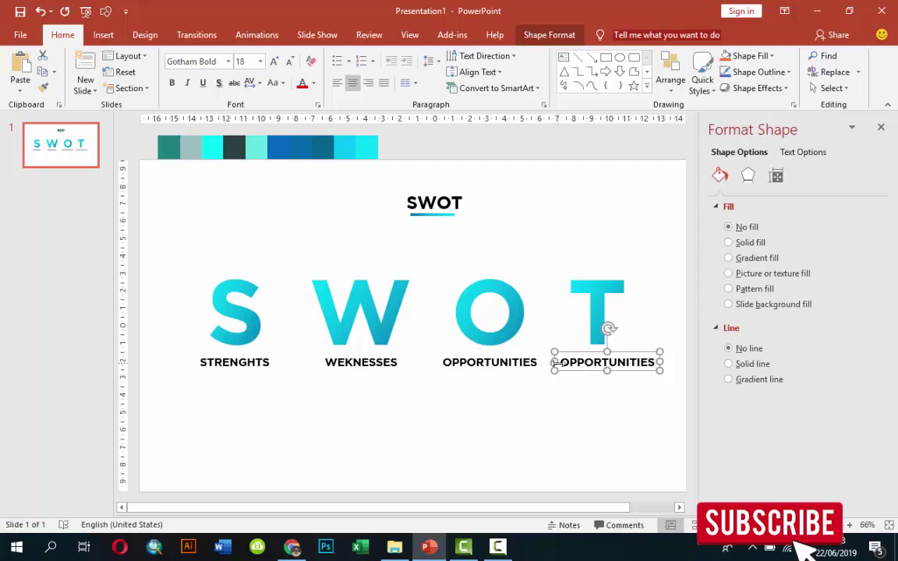
drag(563, 362, 661, 364)
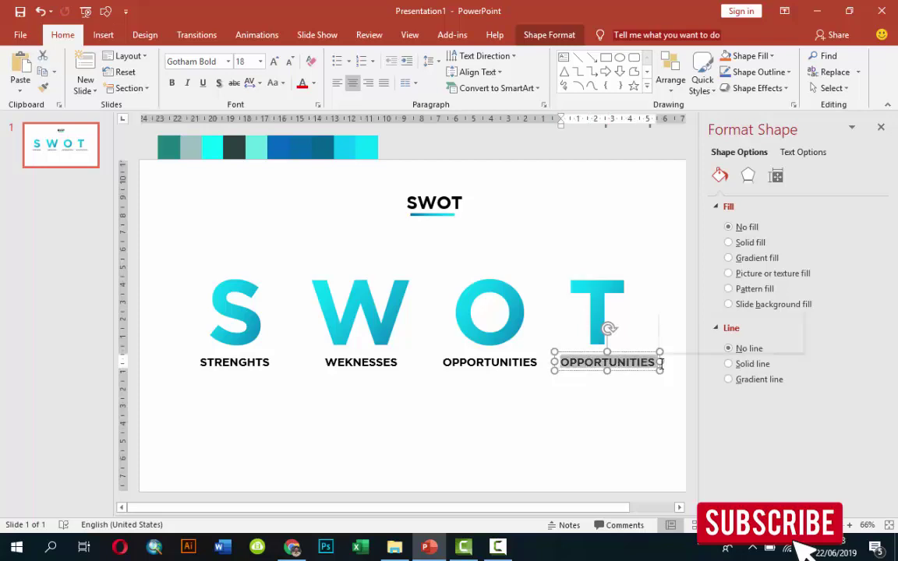
text(THREA)
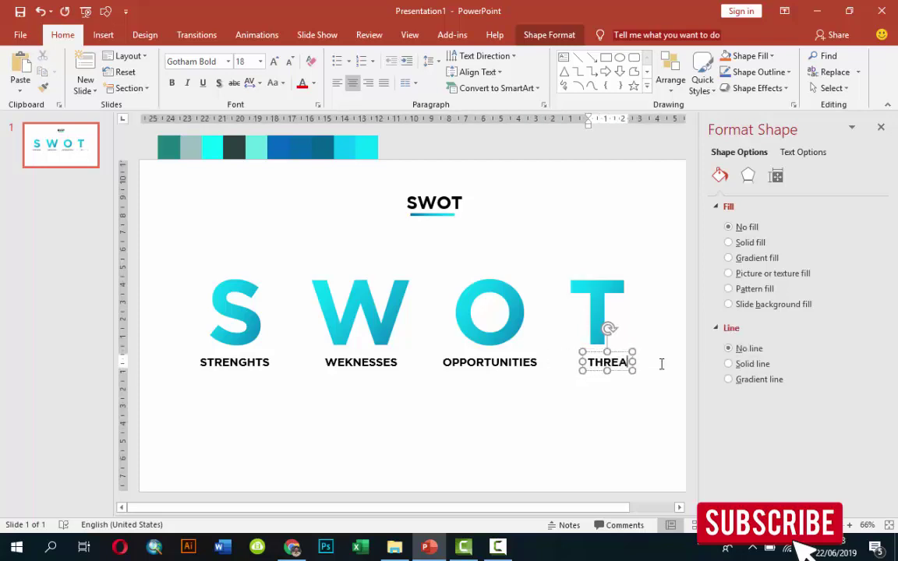
text(TS)
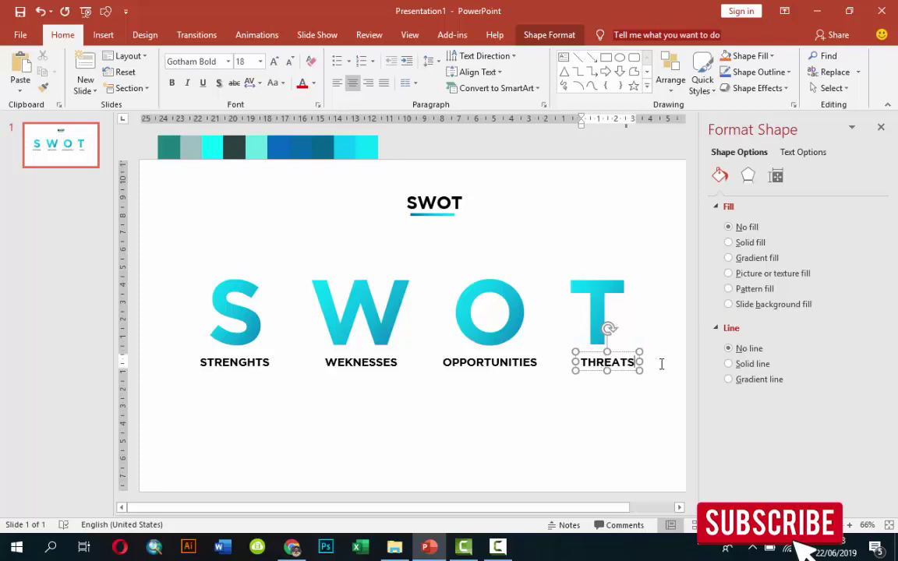
click(607, 418)
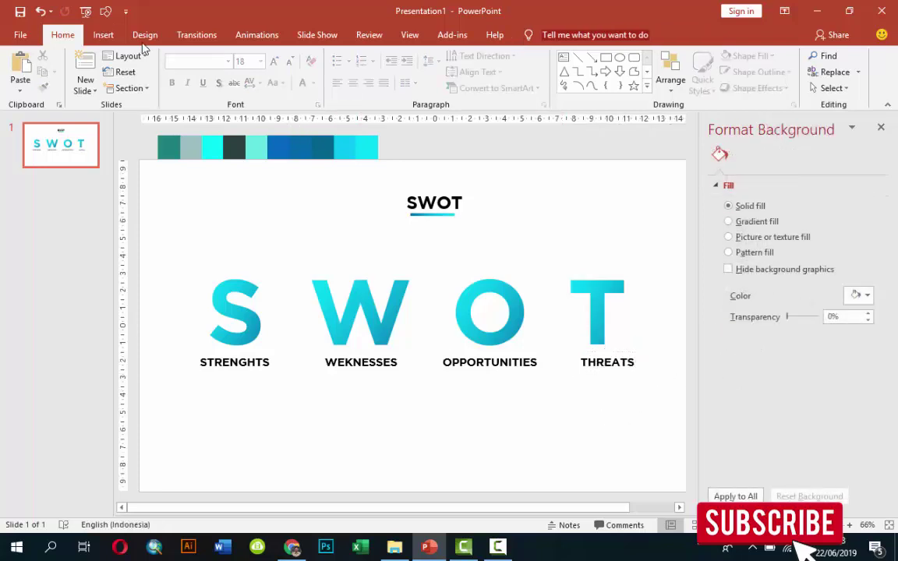
- Fill a new text box below STRENGHTS with =rand() sample text, deleting the extra sentences
click(104, 34)
click(571, 74)
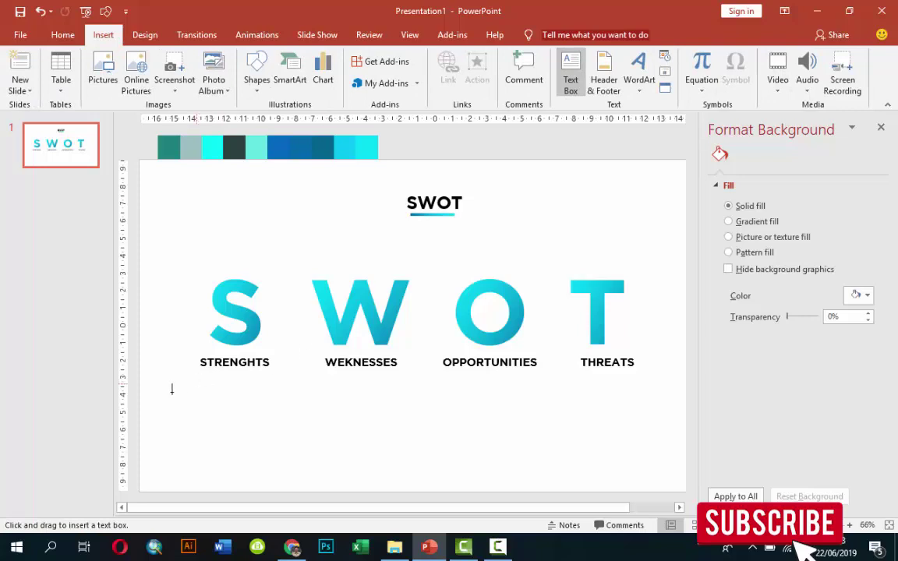
drag(168, 382, 290, 440)
text(=rand)
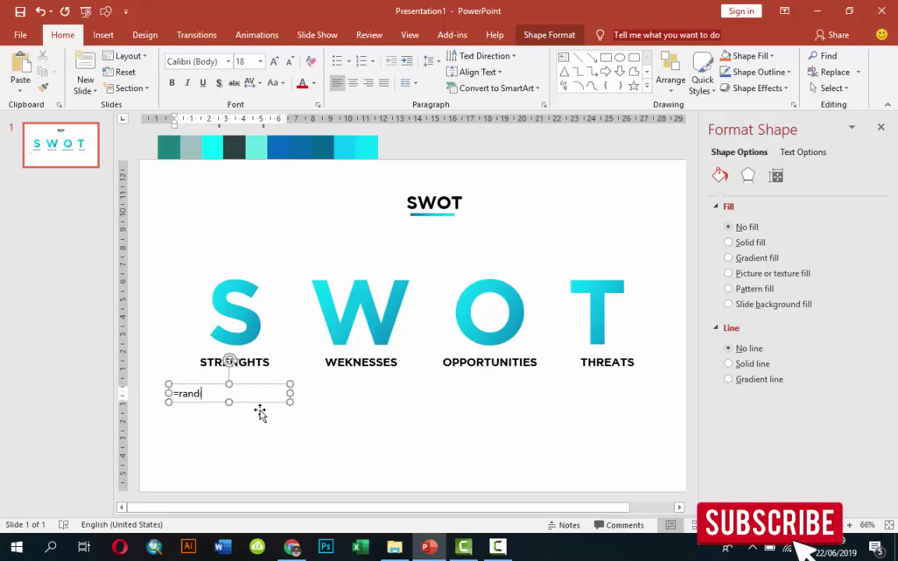
text(())
key(Return)
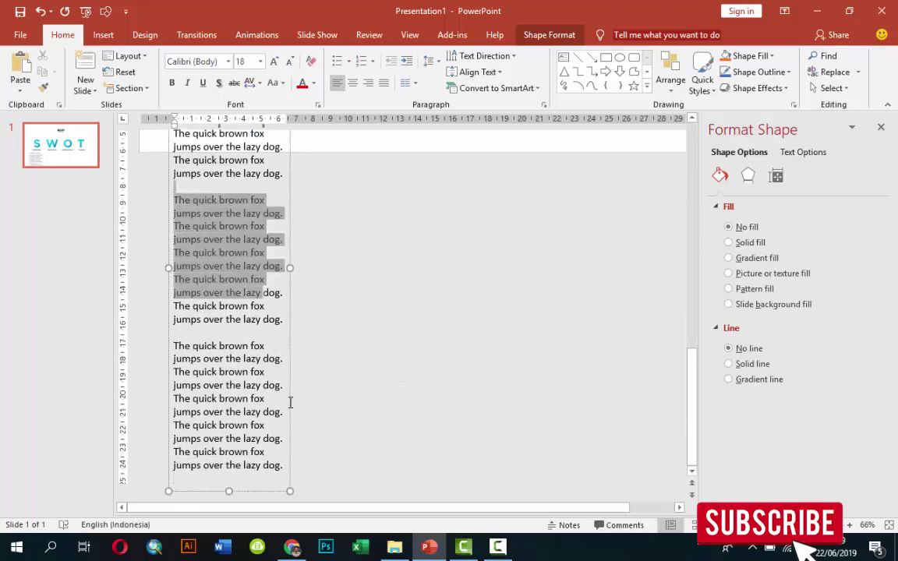
drag(212, 197, 305, 467)
key(Delete)
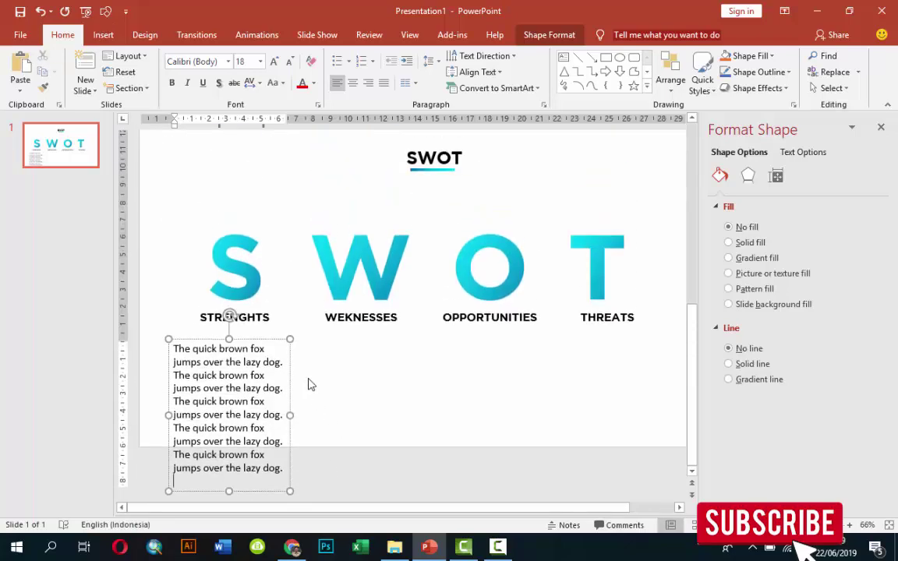
- Set the paragraph text to 12 pt in grey
click(290, 357)
click(260, 60)
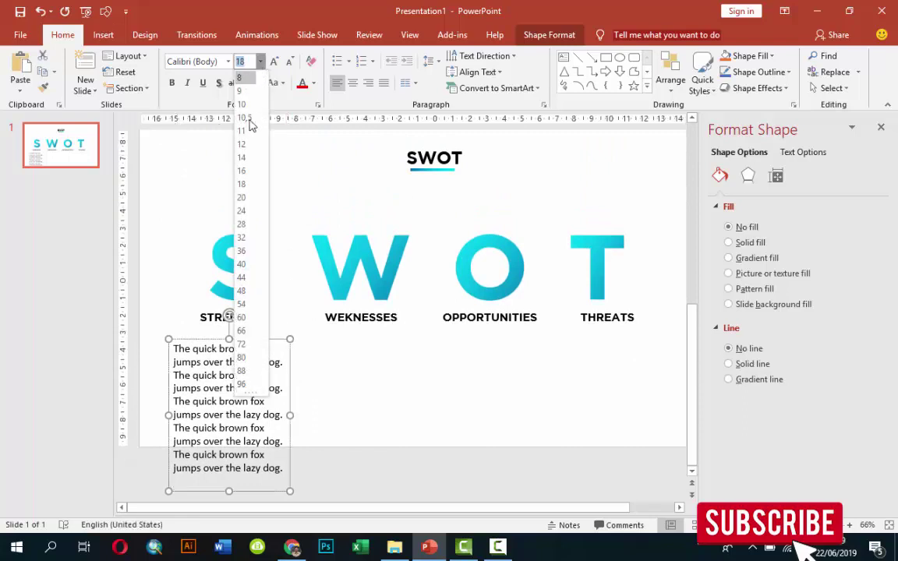
click(245, 144)
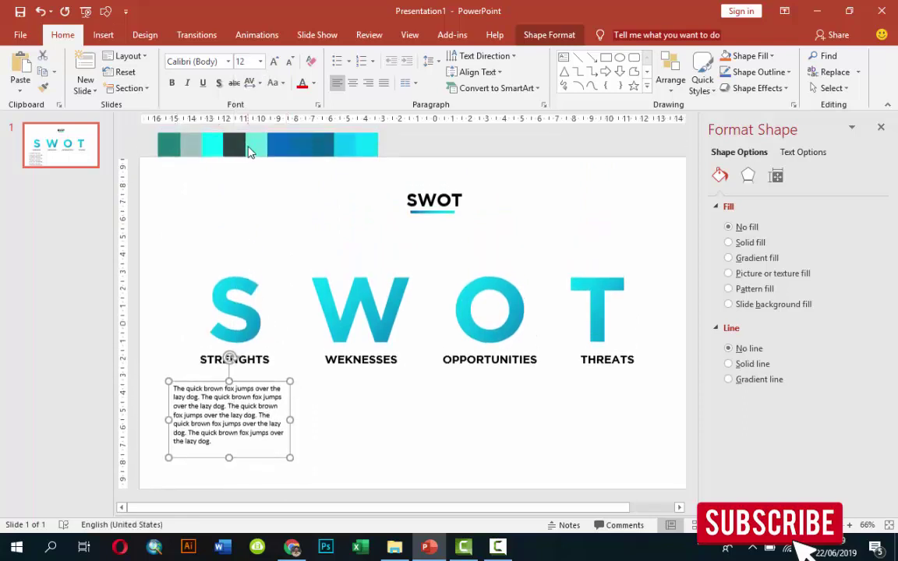
click(313, 84)
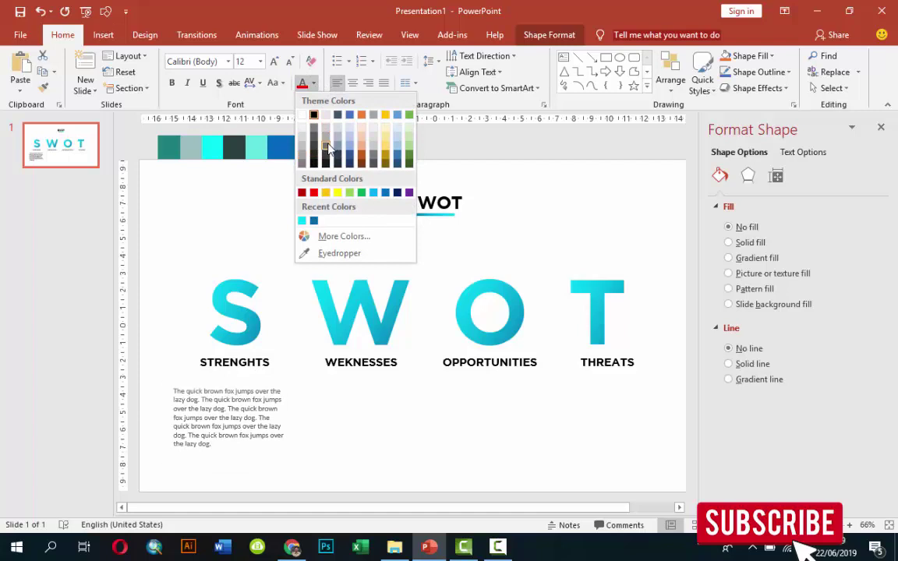
click(326, 148)
- Change the paragraph font to Open Sans
click(221, 67)
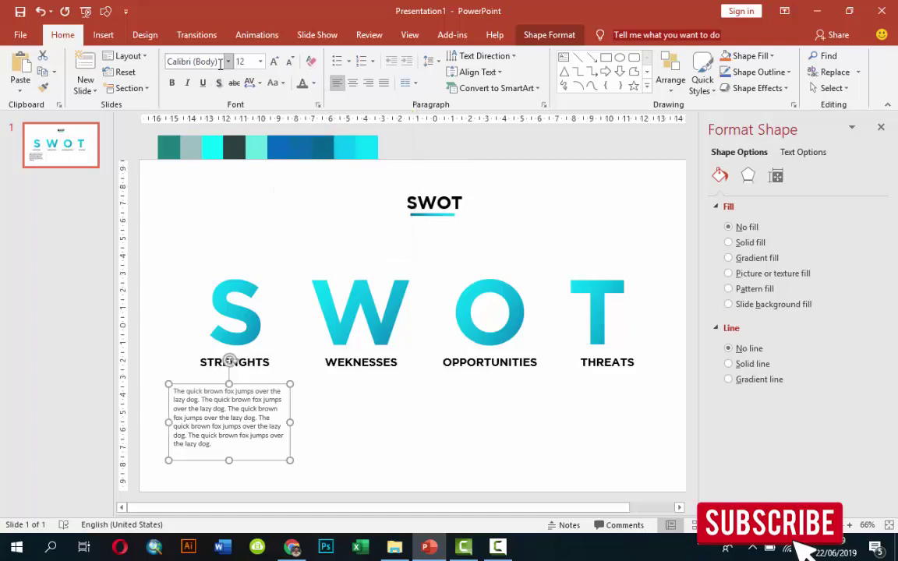
text(Opens)
key(Return)
key(Escape)
text(Open Sans)
key(Return)
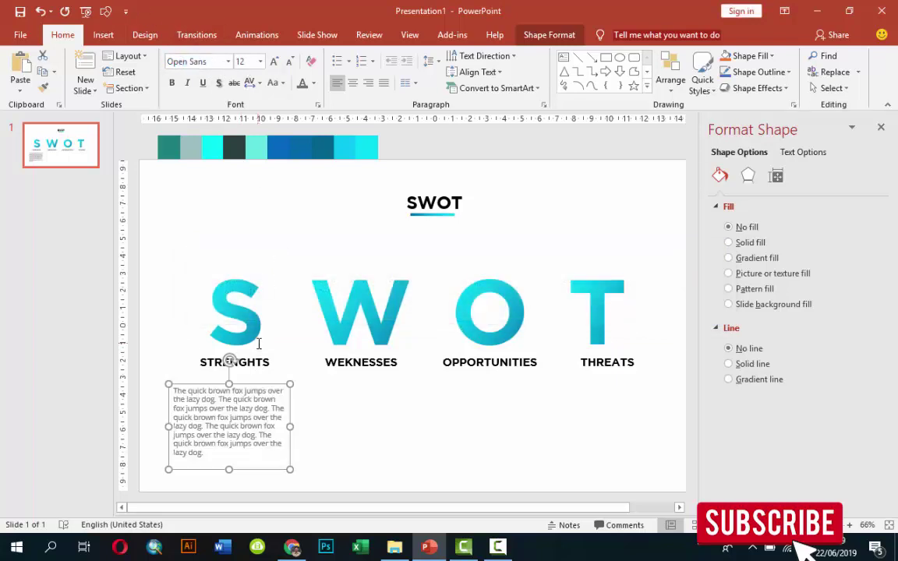
- Duplicate the STRENGHTS sample paragraph into the WEKNESSES, OPPORTUNITIES and THREATS columns
mouse_move(248, 384)
mouse_down()
mouse_move(284, 392)
mouse_move(400, 383)
mouse_up()
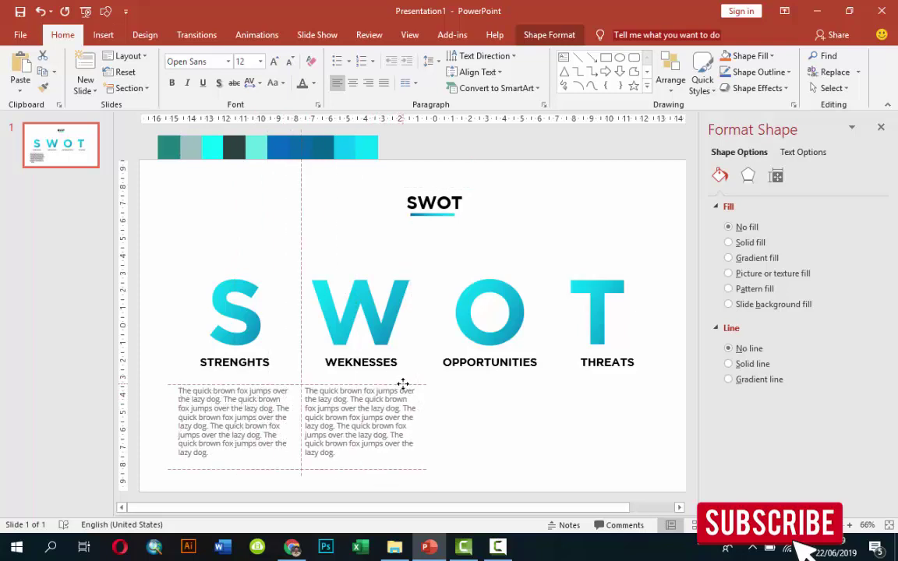
key(ctrl+d)
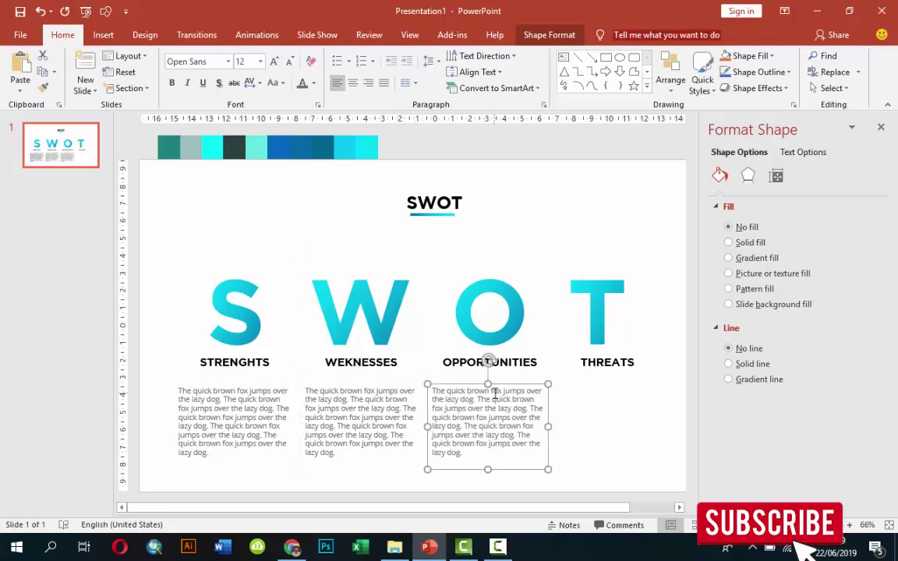
key(ctrl+d)
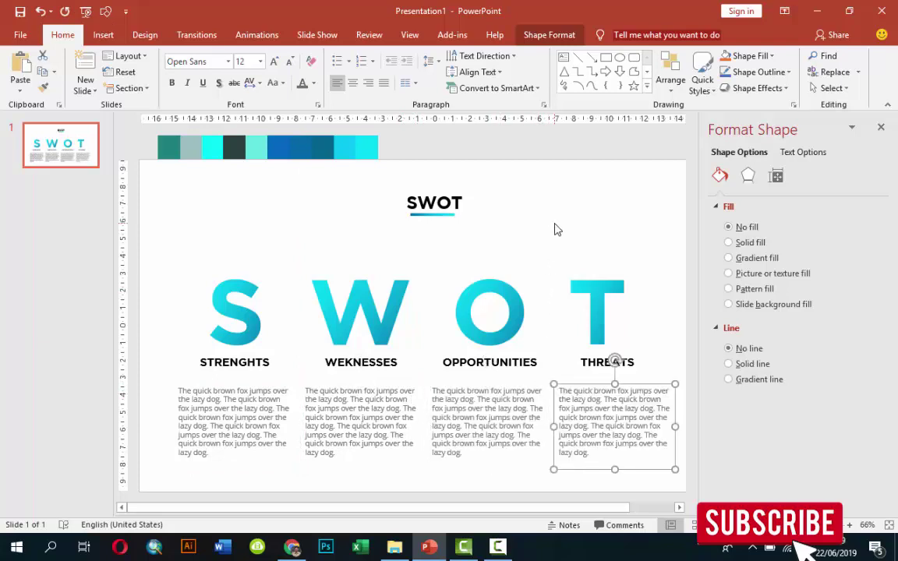
click(614, 218)
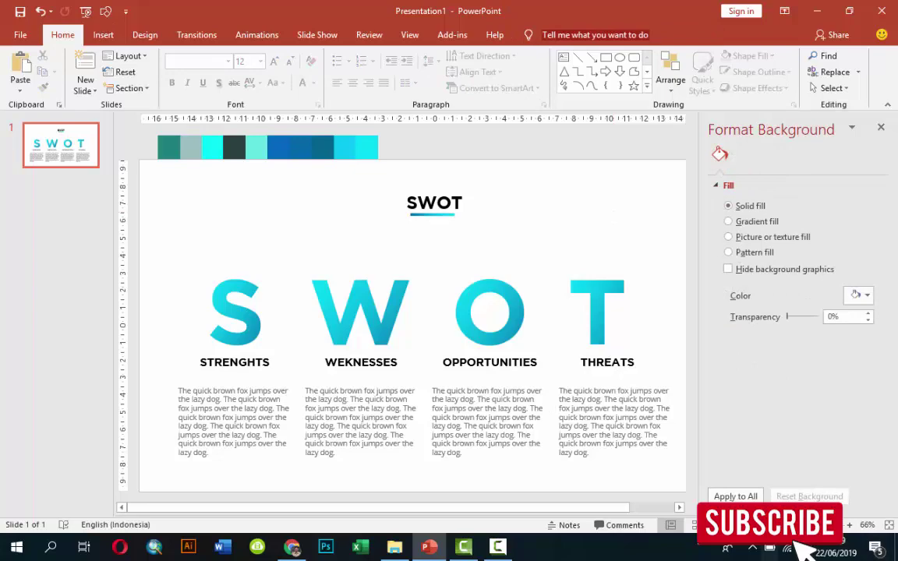
key(F5)
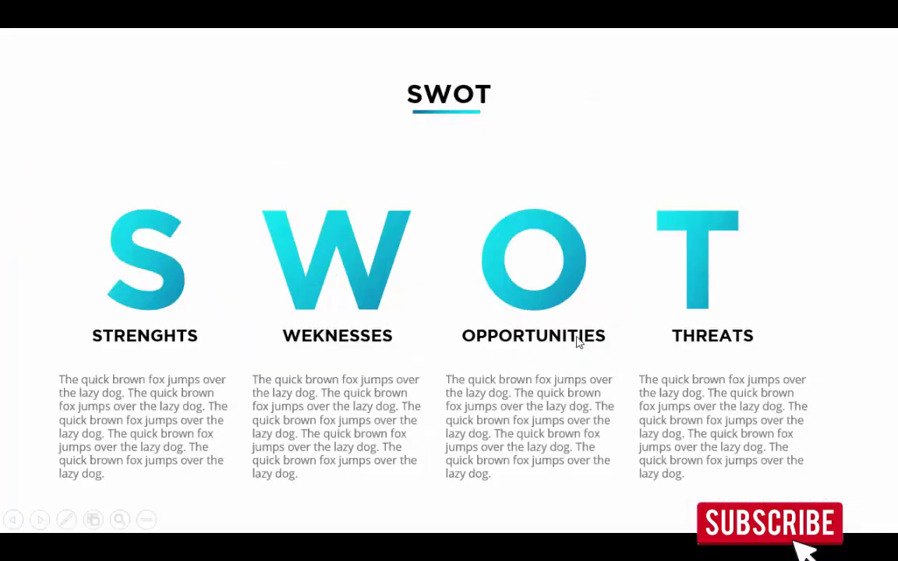
key(Escape)
click(77, 216)
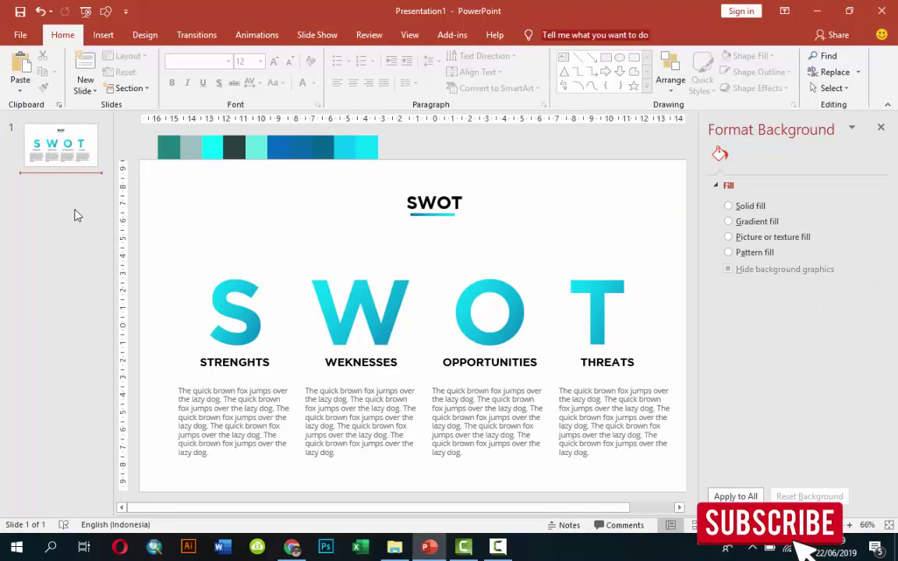
- Add a new slide 2 and delete both of its placeholders, leaving it empty
right_click(43, 198)
click(109, 238)
click(358, 236)
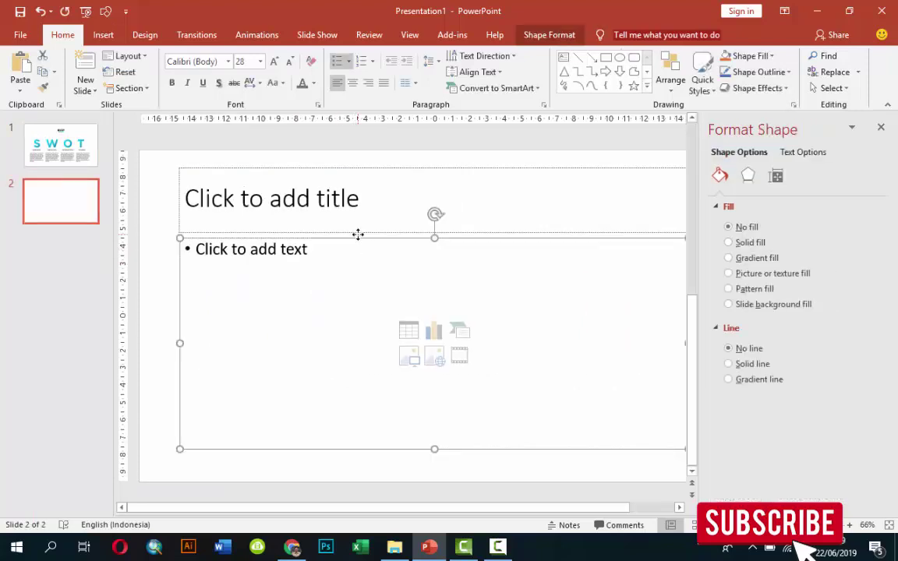
key(Delete)
click(366, 231)
click(366, 233)
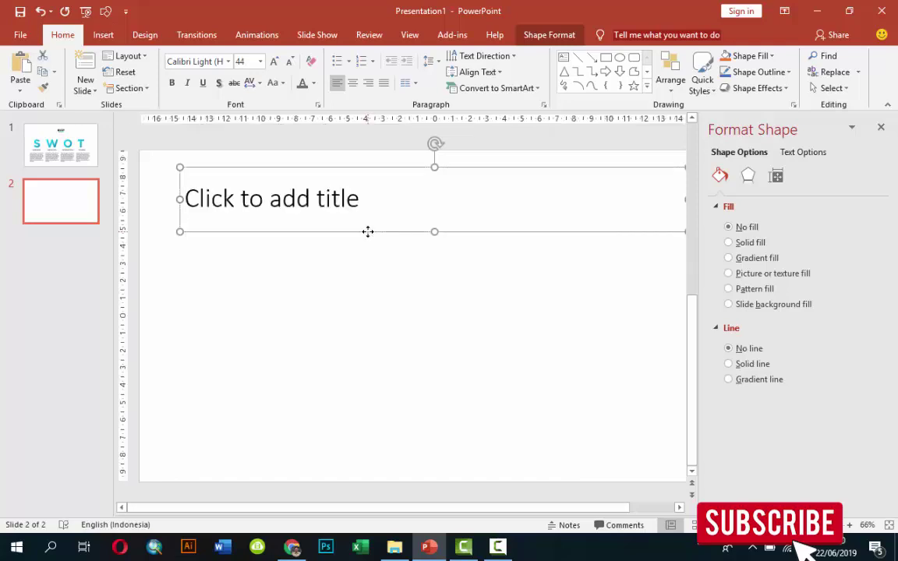
key(Delete)
- Copy the gradient S letter from slide 1 and paste it onto slide 2
click(72, 148)
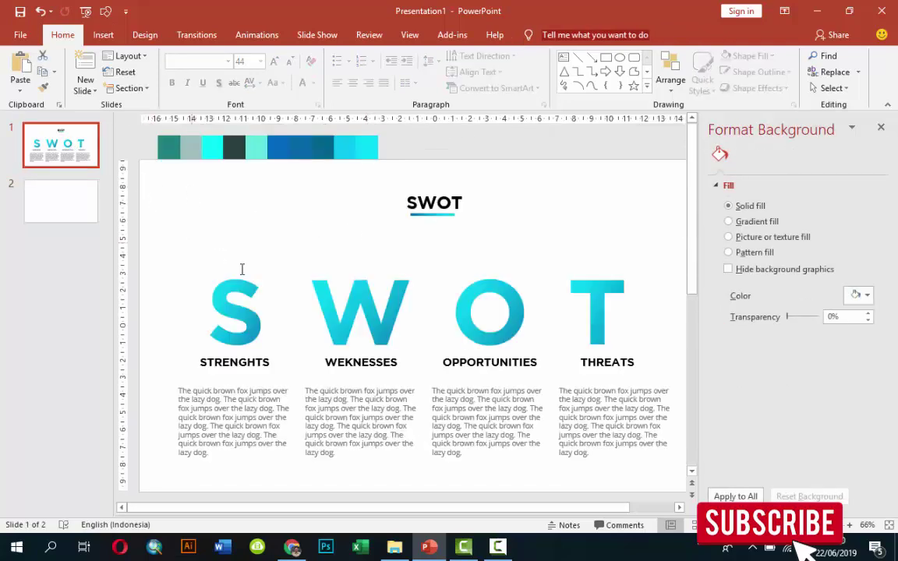
click(244, 268)
click(244, 269)
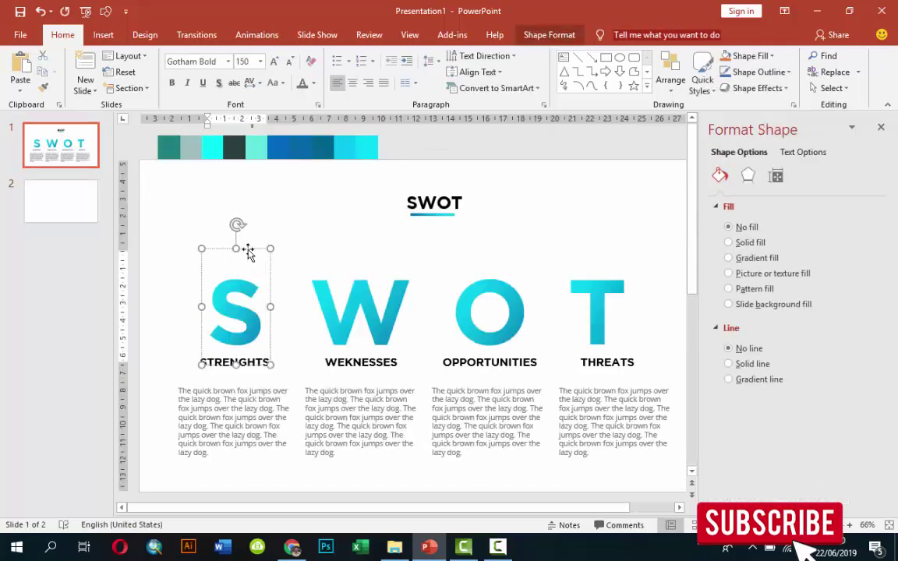
click(89, 205)
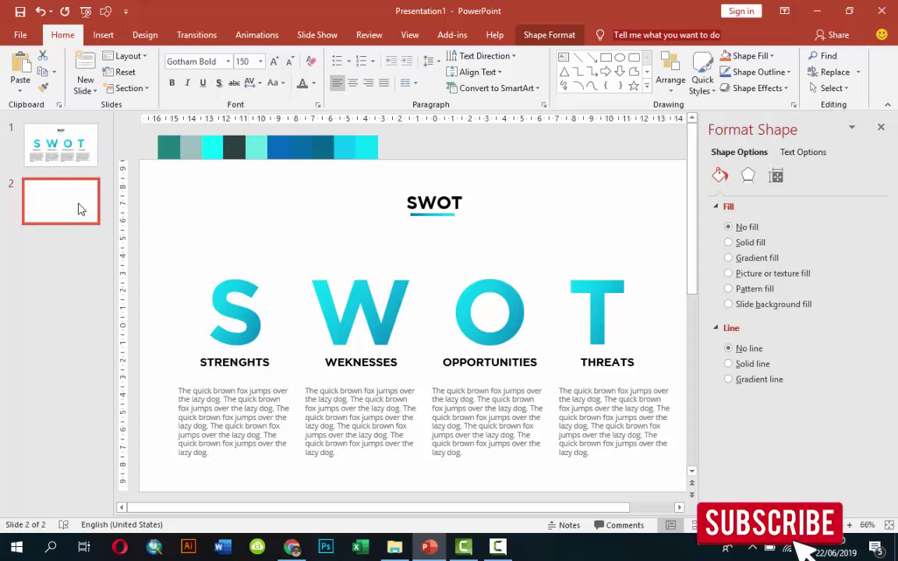
key(ctrl+v)
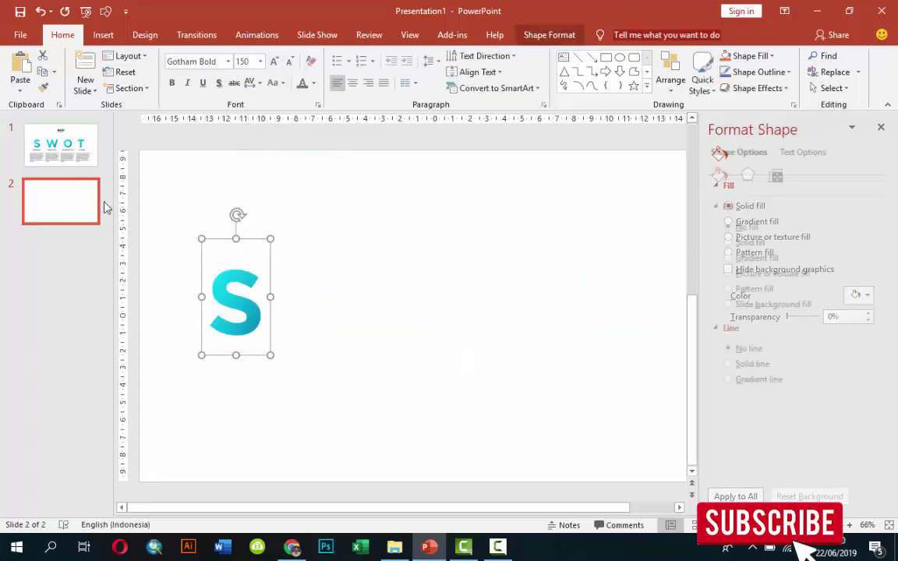
- Select the SWOT title together with its underline on slide 1
click(86, 157)
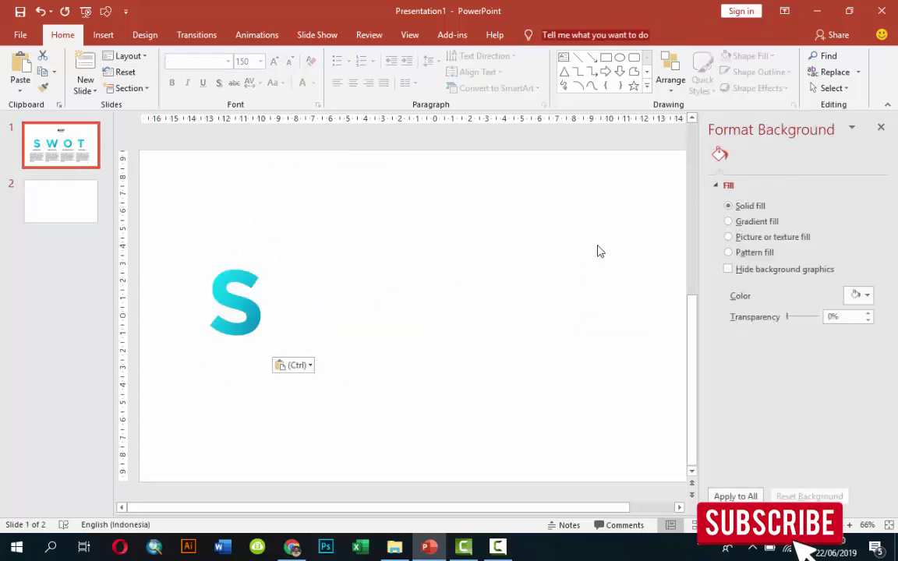
click(435, 218)
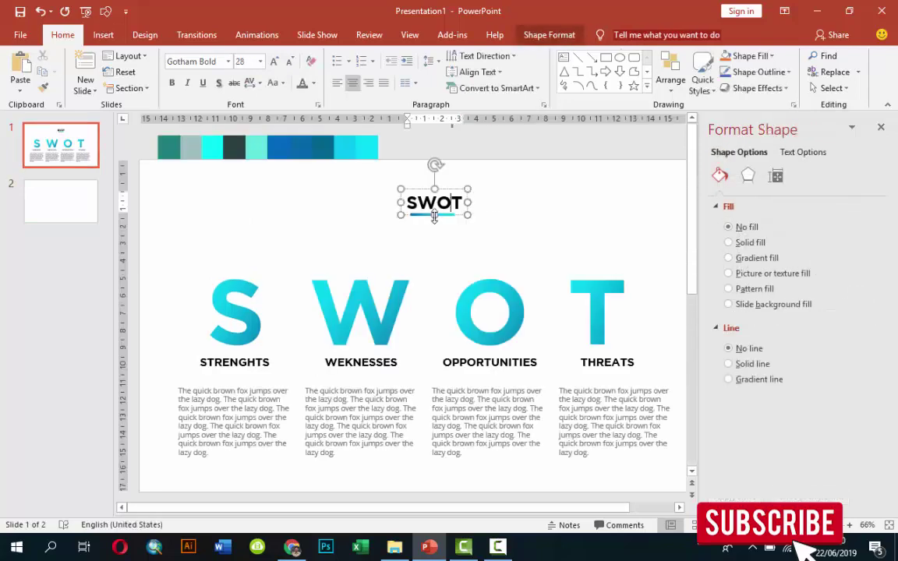
click(451, 217)
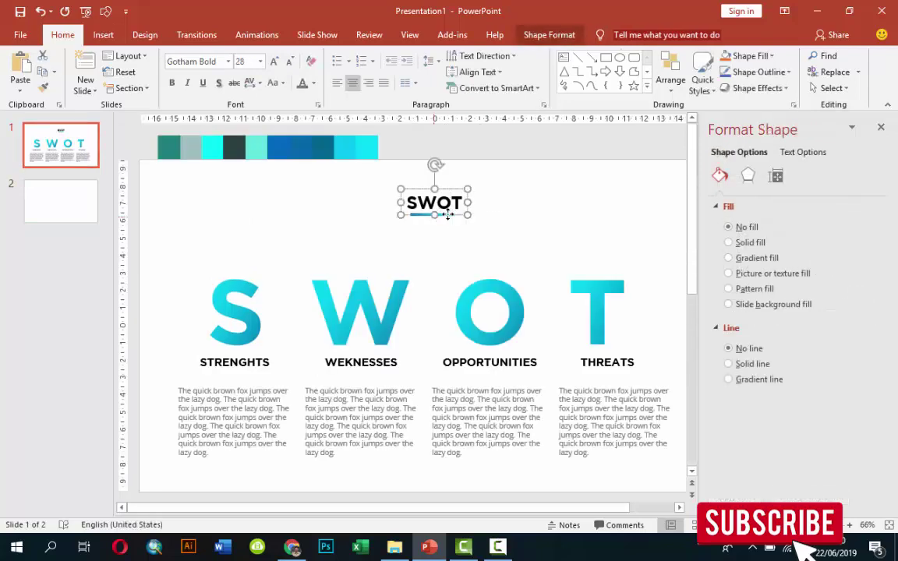
click(499, 226)
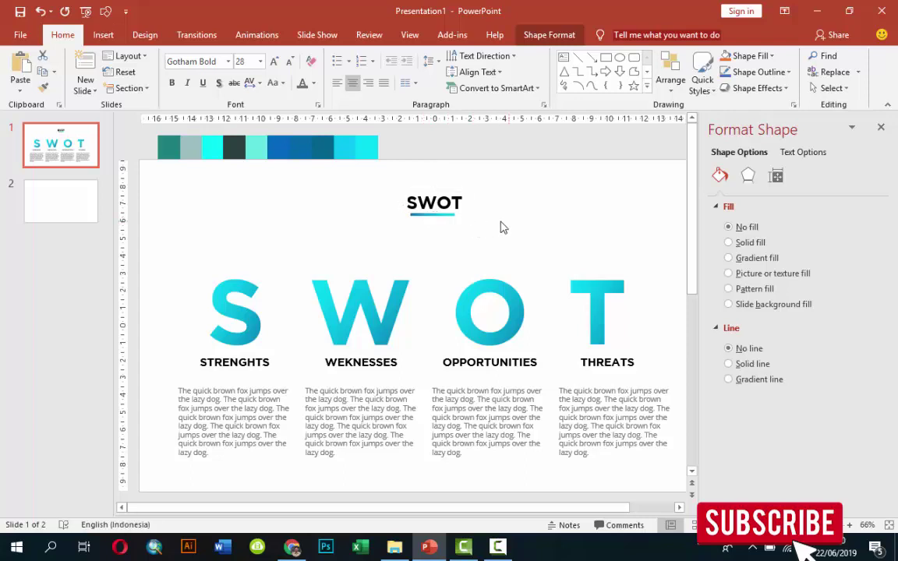
drag(346, 159, 493, 248)
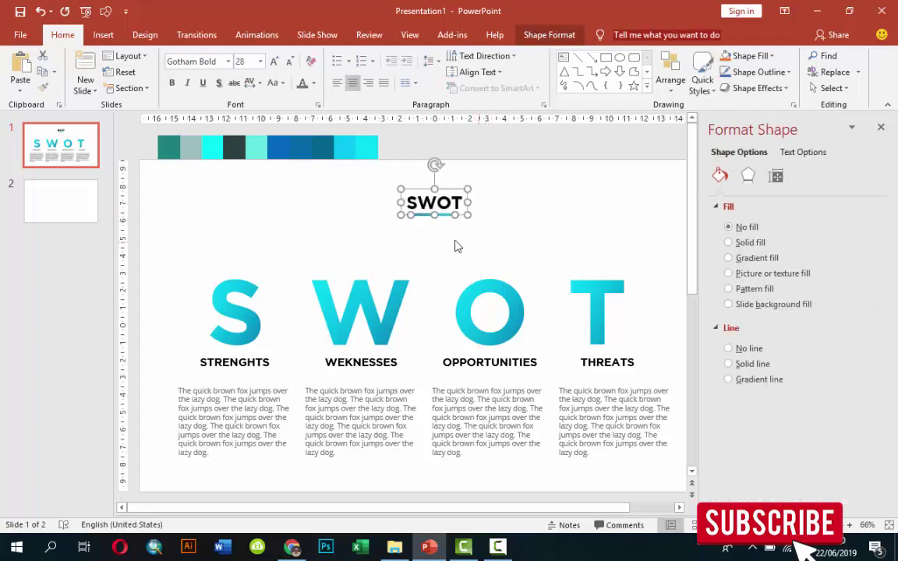
click(85, 208)
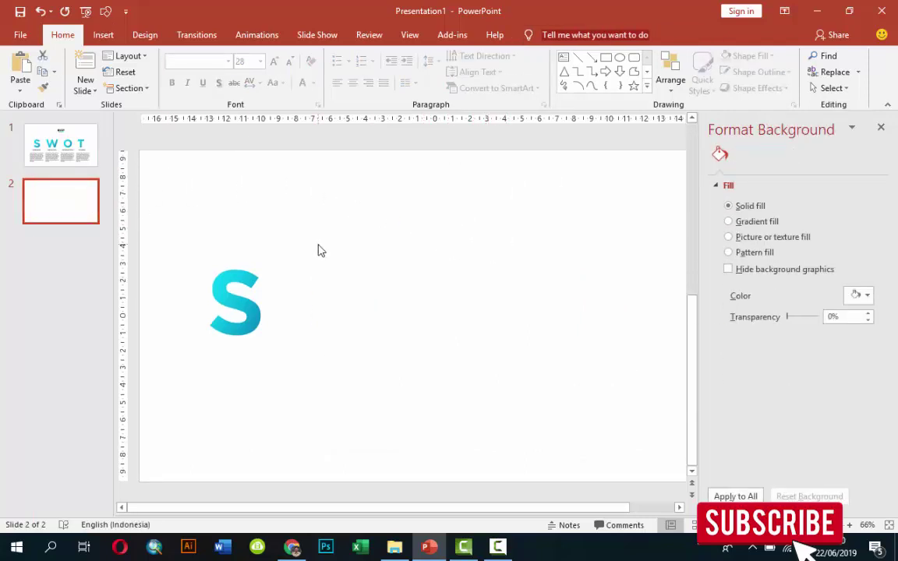
- Paste the underlined SWOT title onto slide 2 and retype it as STRENGHTS
key(ctrl+v)
click(517, 226)
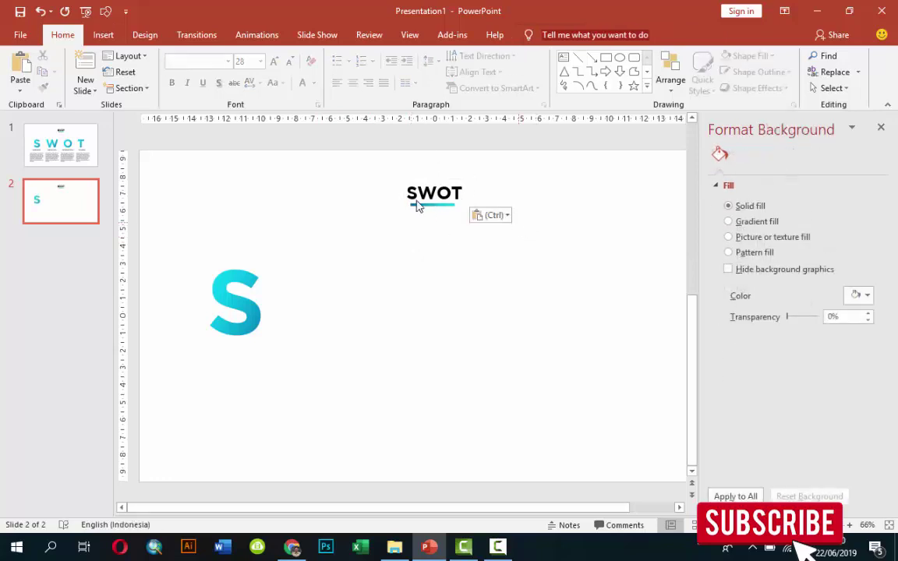
click(434, 193)
drag(406, 193, 461, 196)
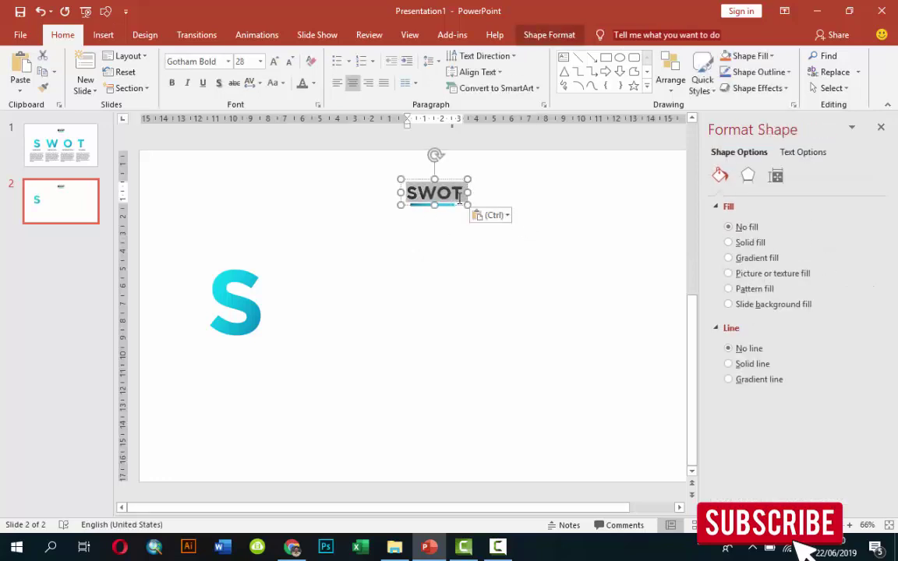
text(S)
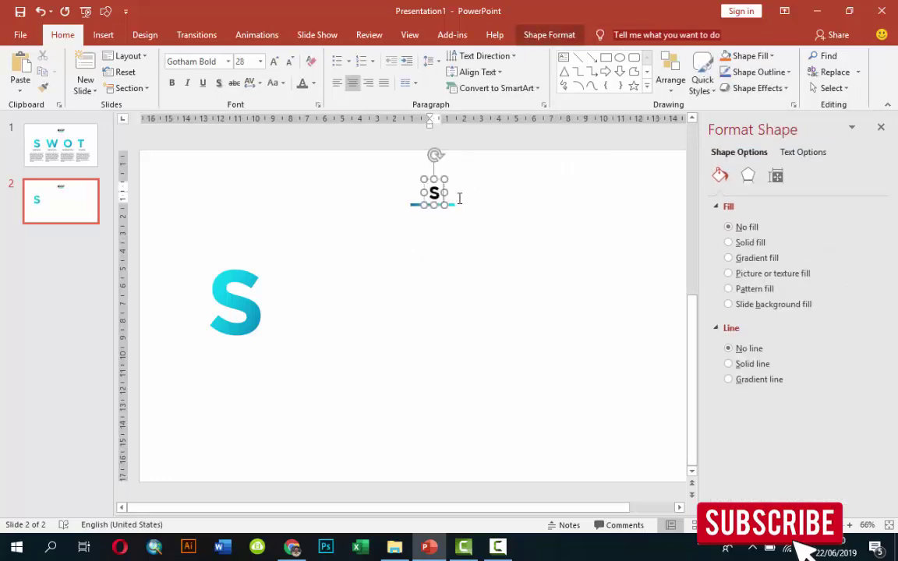
text(TREN)
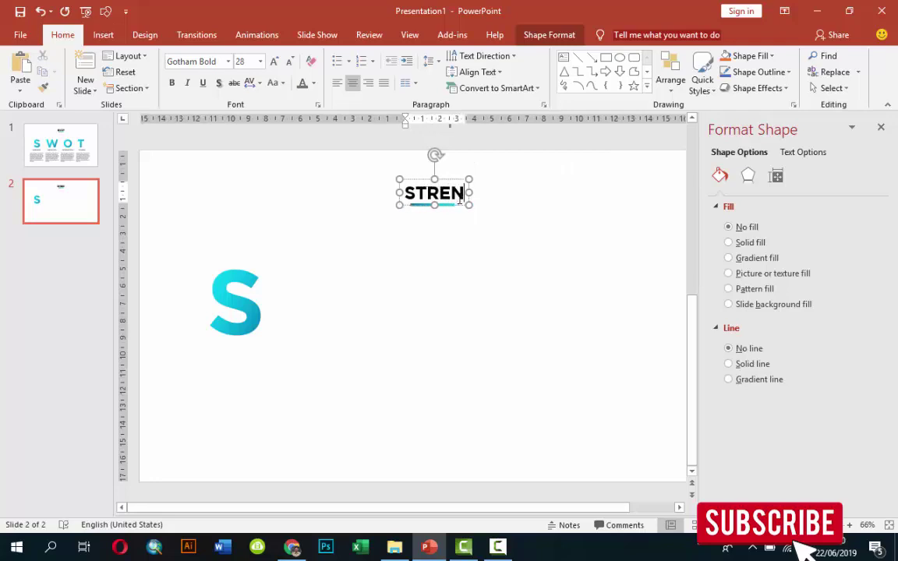
text(GHT)
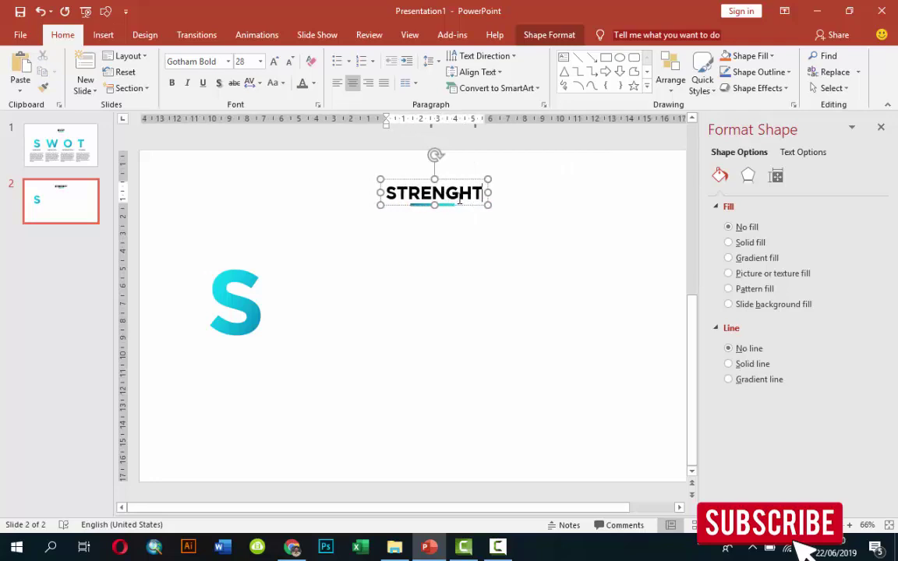
text(S)
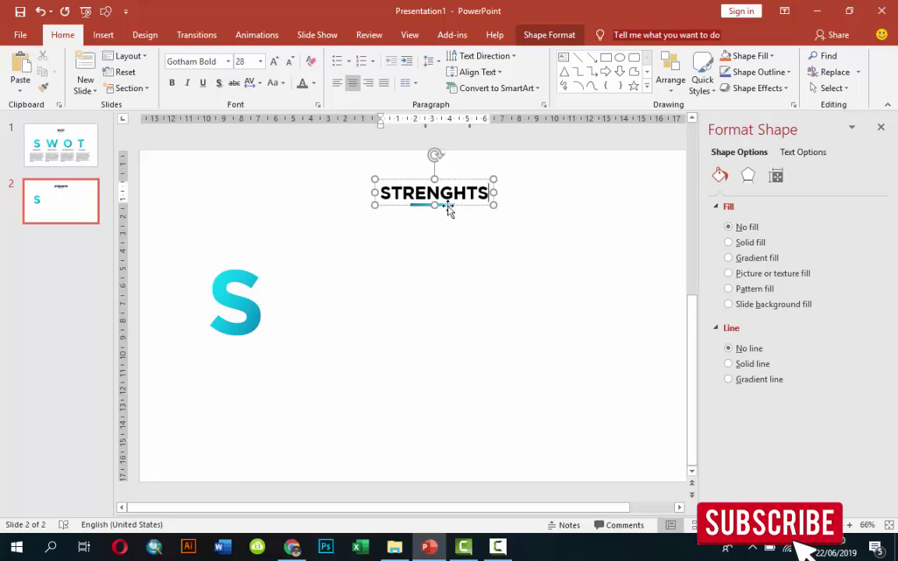
click(269, 258)
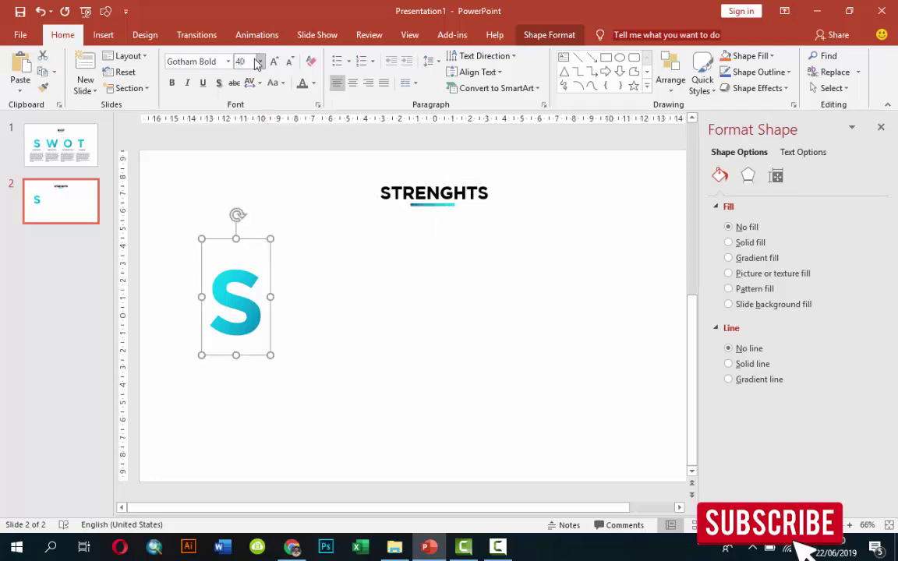
- Set the S letter to size 400 and move it up along the slide's left edge
text(0)
key(Return)
click(357, 236)
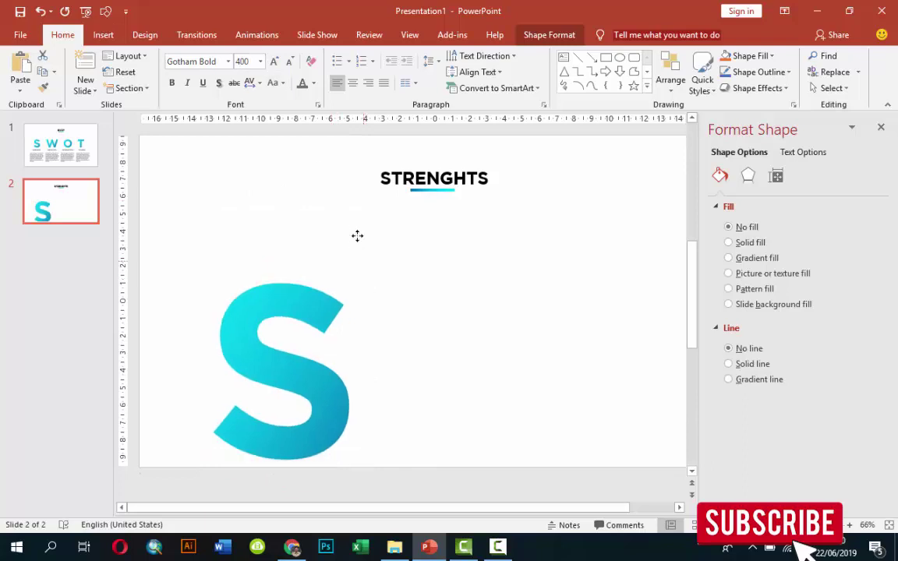
drag(357, 236, 343, 204)
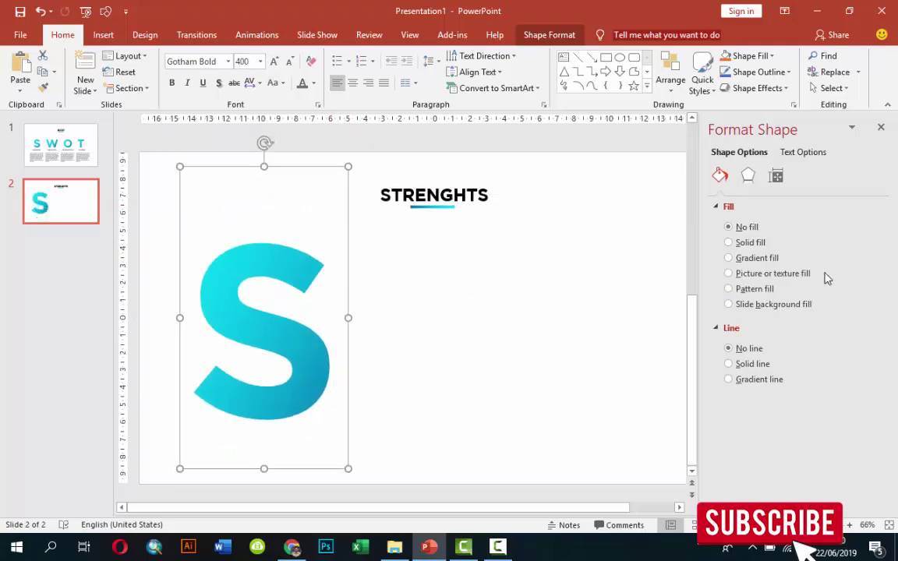
click(754, 276)
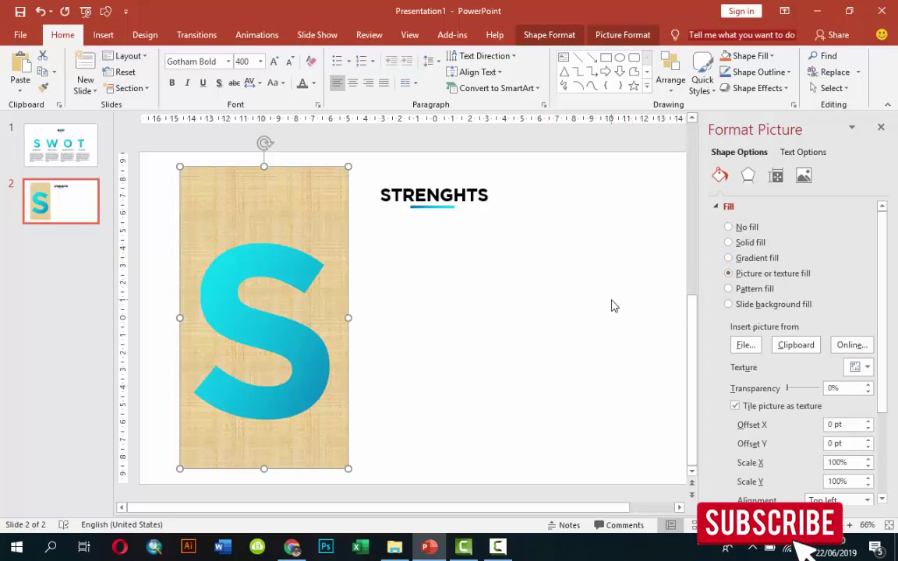
key(ctrl+z)
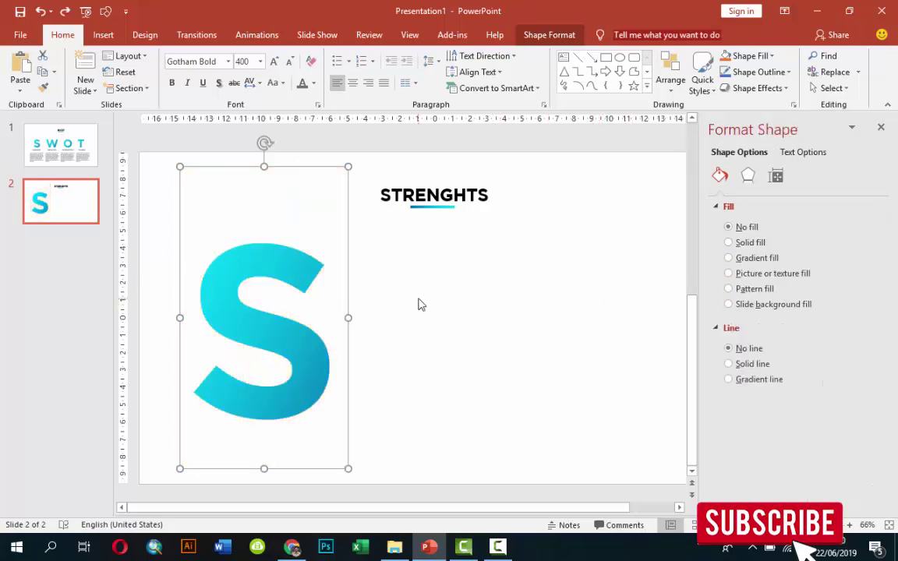
click(413, 304)
click(345, 251)
click(495, 548)
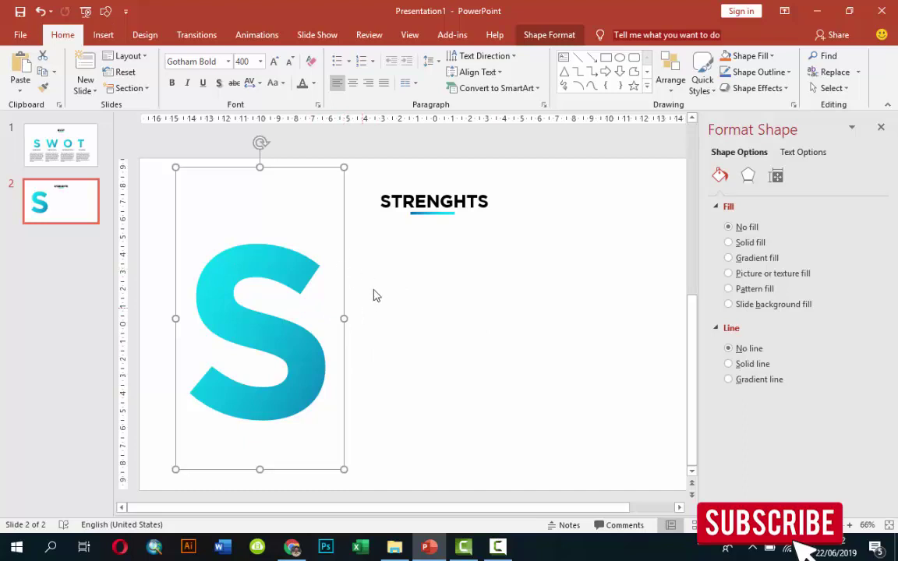
- Draw a rectangle covering the S letter on slide 2
click(103, 36)
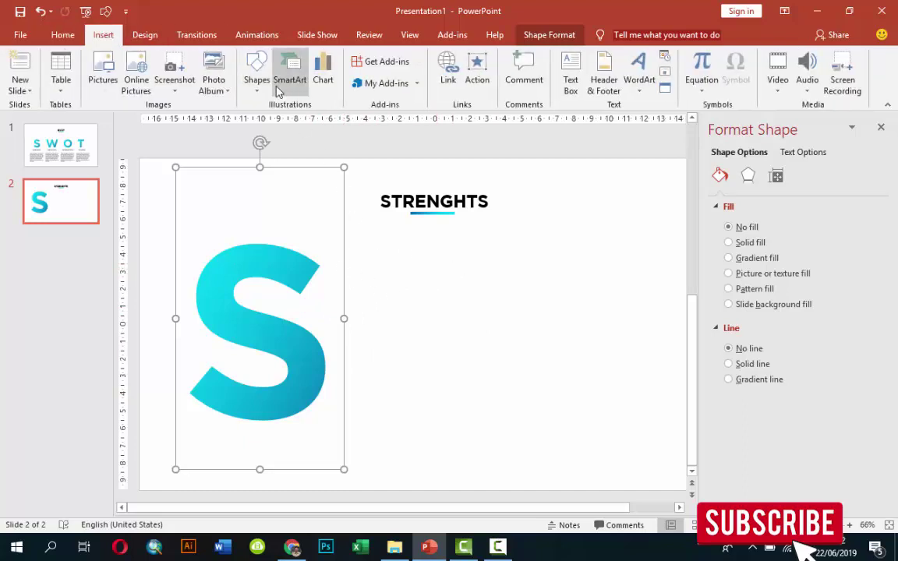
click(257, 78)
click(273, 119)
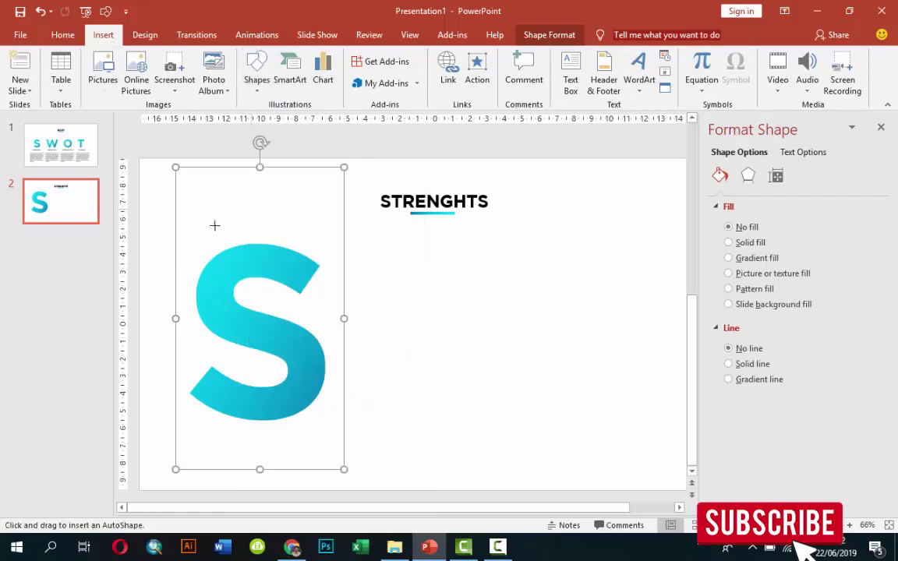
drag(164, 213, 360, 441)
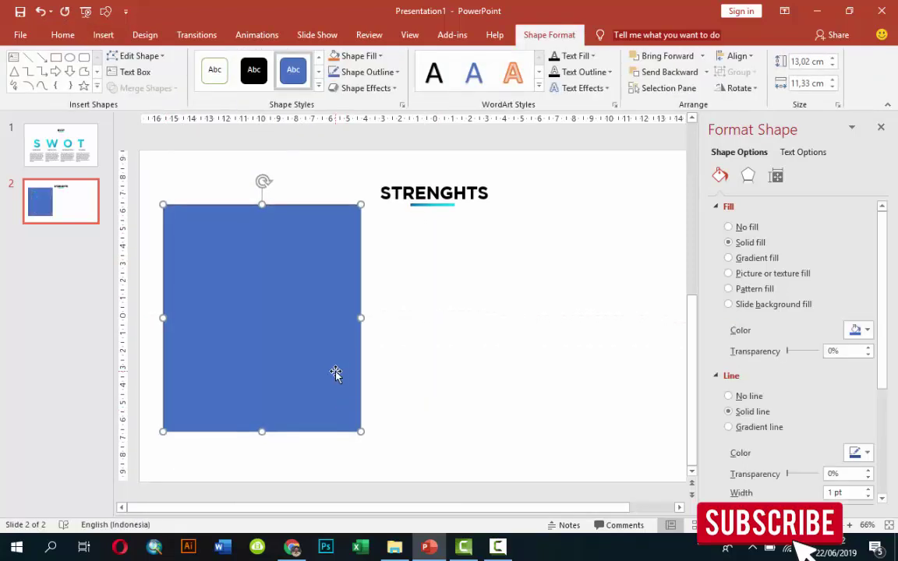
- Send the blue rectangle behind the S and select both shapes together
right_click(336, 374)
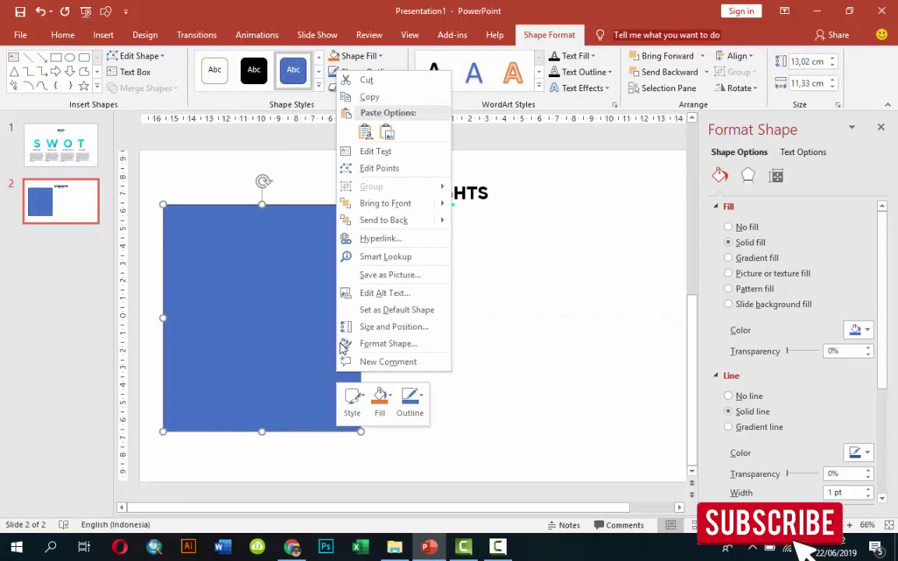
click(392, 223)
click(451, 290)
click(359, 272)
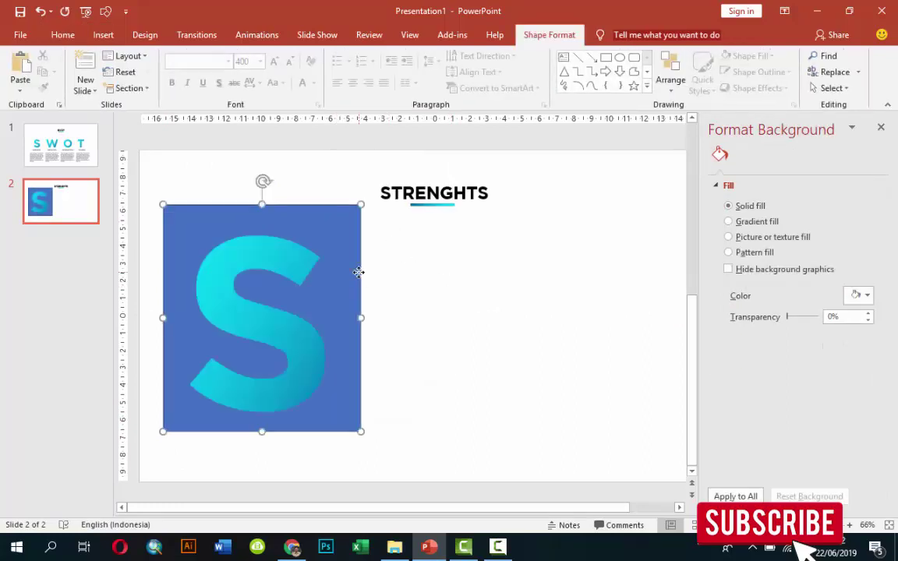
shift+click(305, 261)
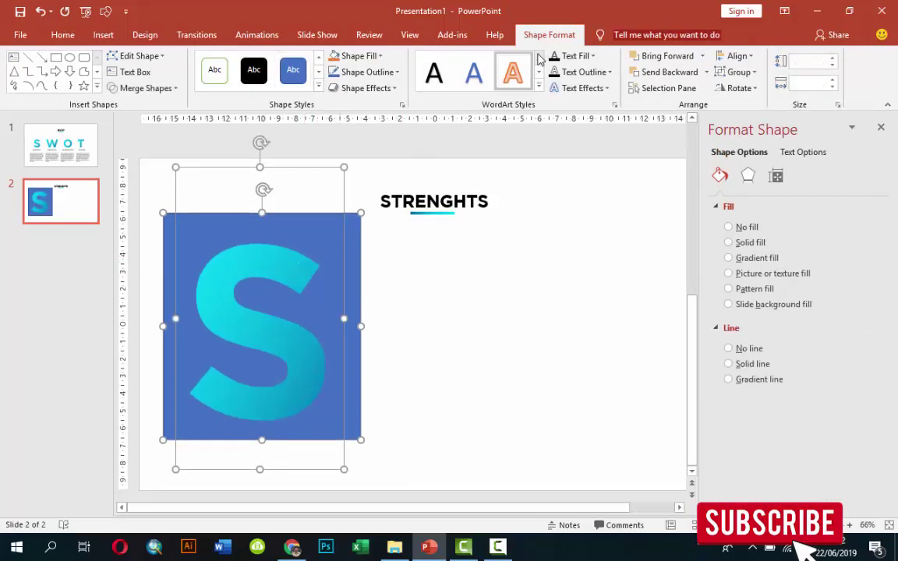
- Intersect the rectangle with the S, remove its outline, and choose a picture fill
click(171, 88)
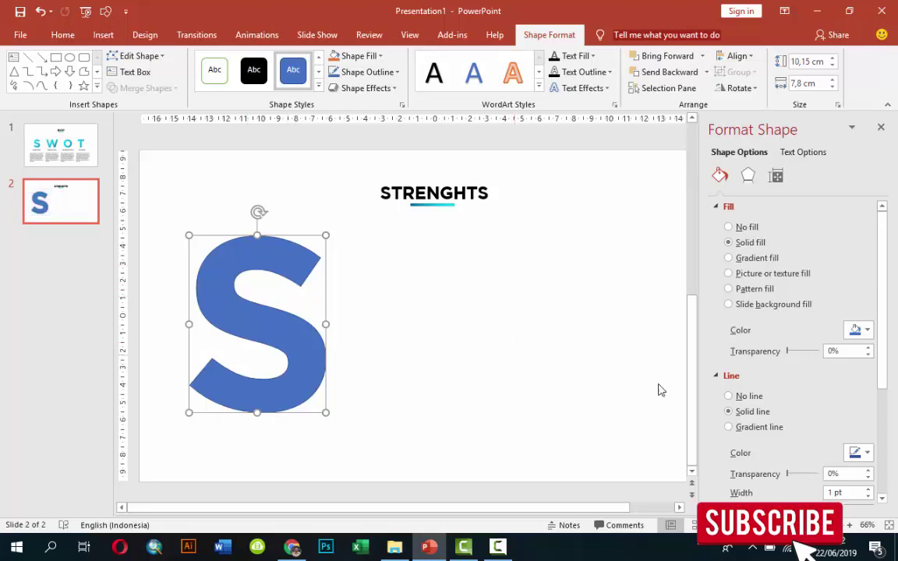
click(729, 398)
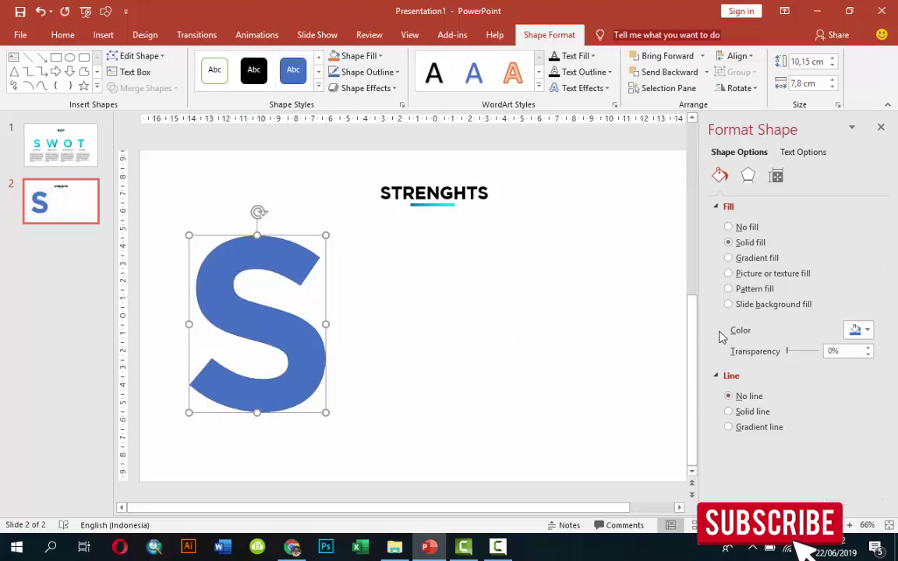
click(744, 275)
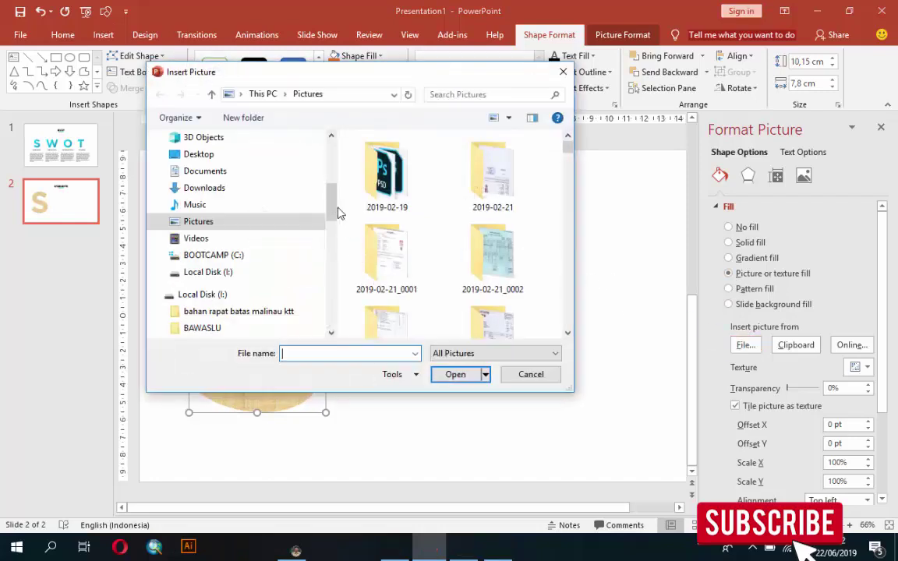
drag(339, 212, 344, 314)
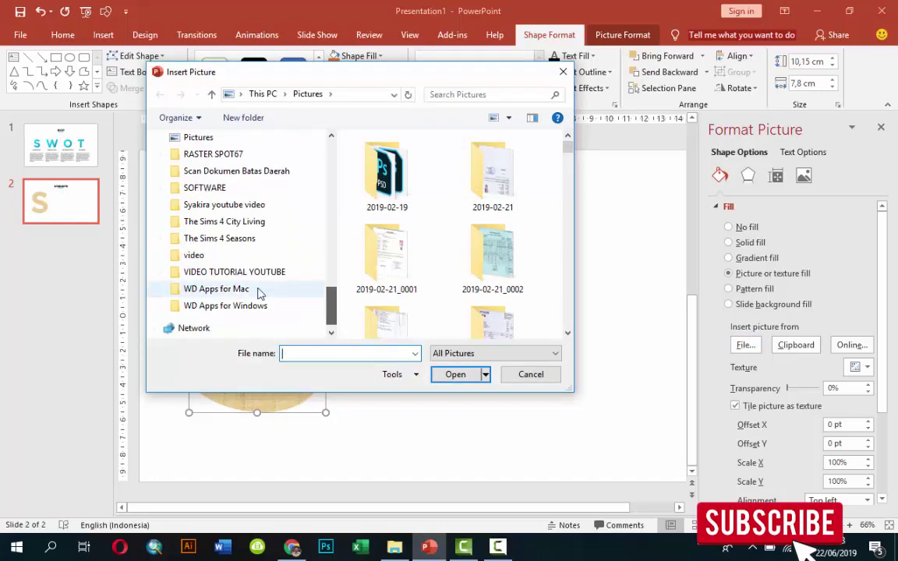
- Fill the S with the andreas-brucker photo from the IMAGE > CITY folder
click(234, 272)
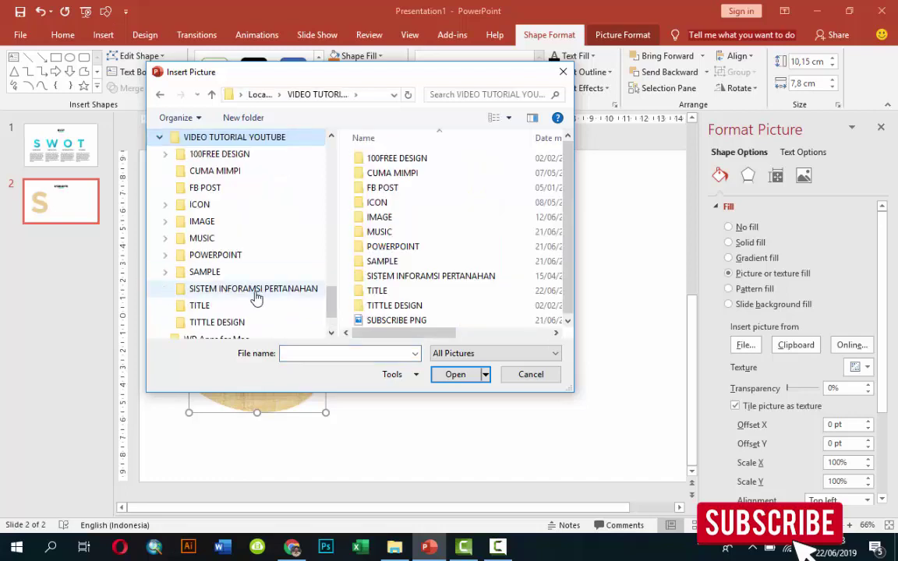
click(226, 221)
click(166, 221)
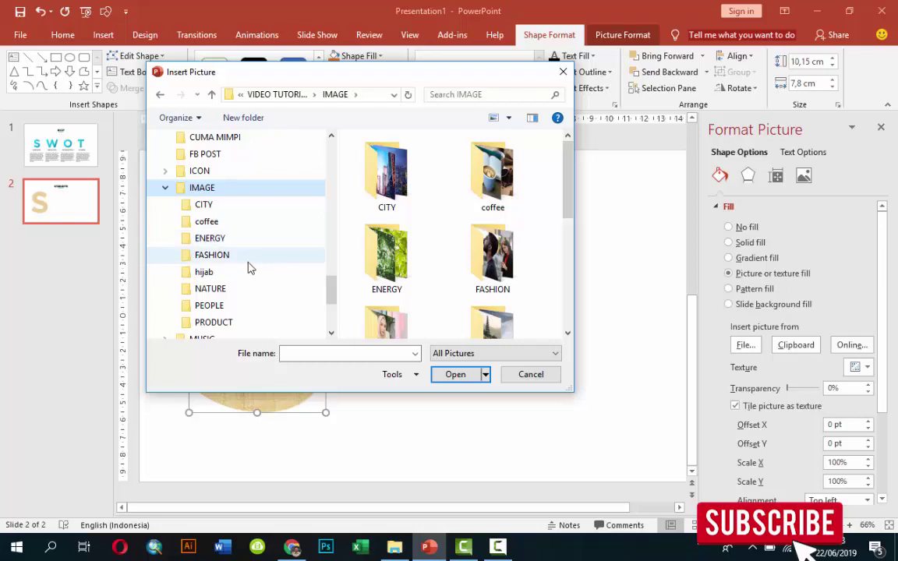
click(252, 292)
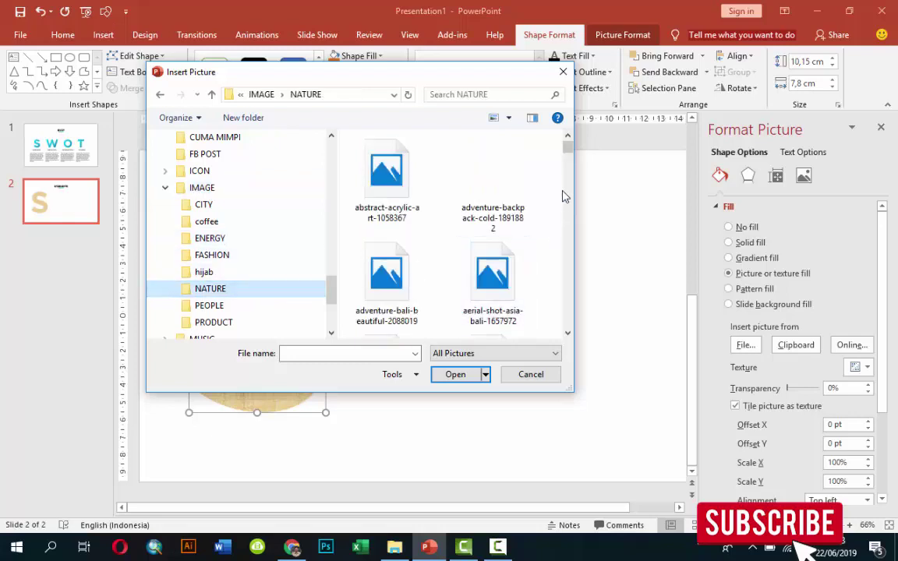
mouse_move(571, 154)
mouse_down()
mouse_move(576, 188)
mouse_move(571, 151)
mouse_up()
scroll(533, 207, up, 2)
scroll(343, 246, down, 3)
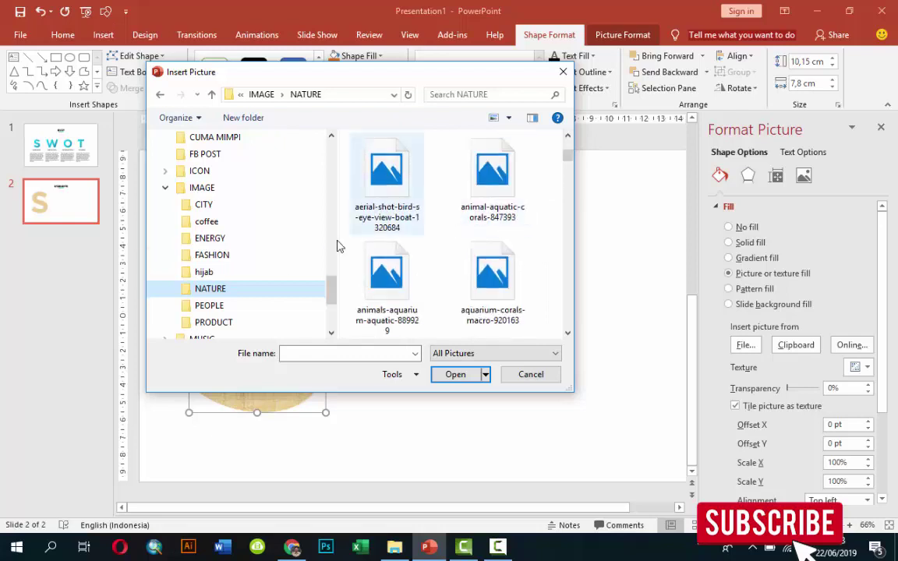
click(213, 207)
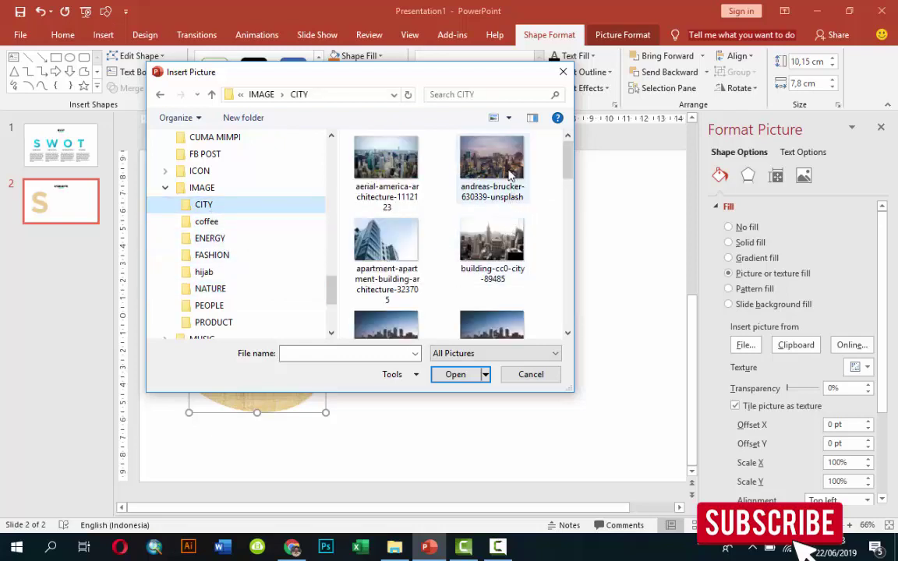
click(457, 160)
click(458, 377)
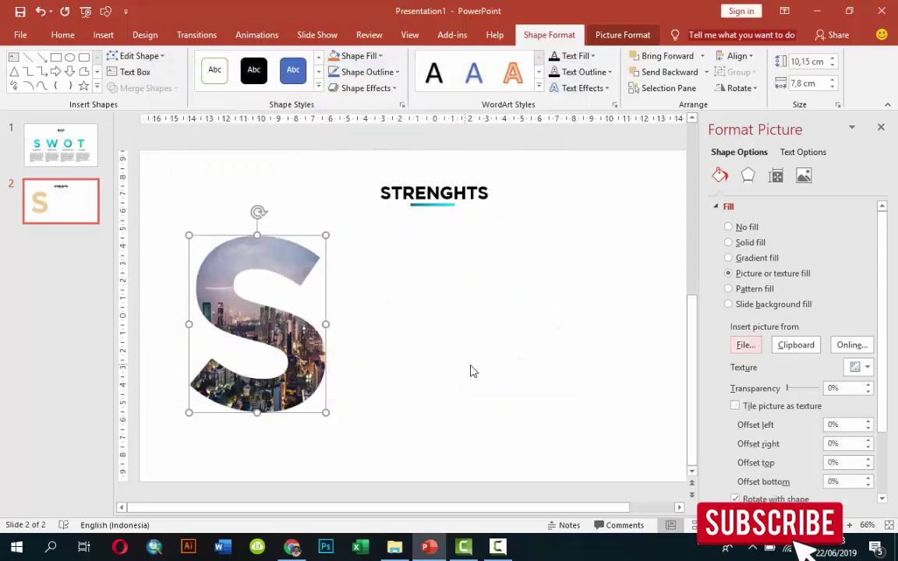
- Drag the underline's left end so it spans the full STRENGHTS title
click(545, 361)
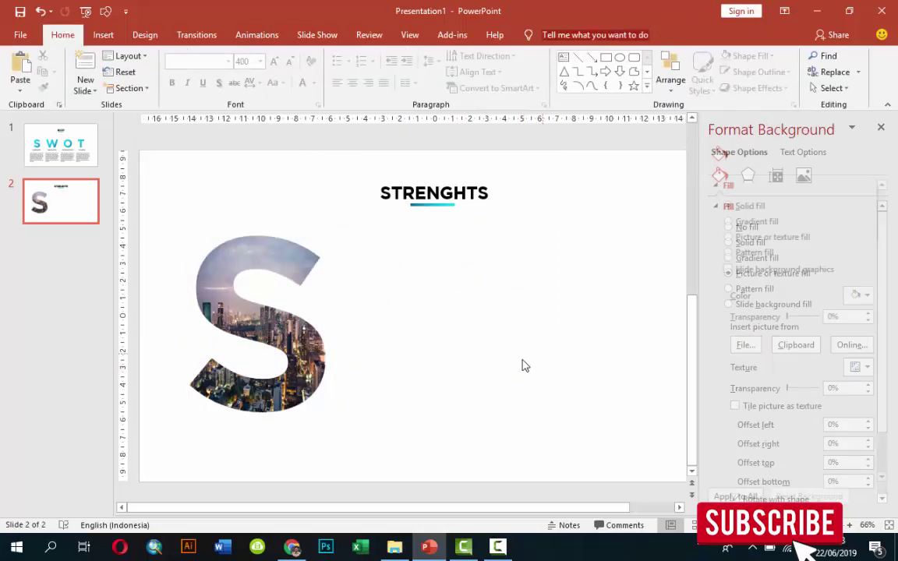
click(439, 206)
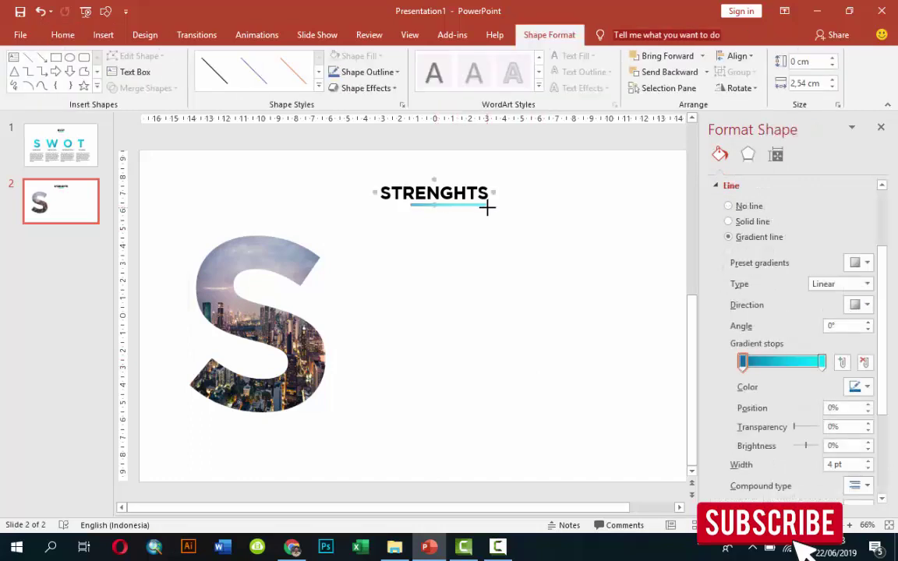
drag(410, 205, 381, 206)
click(449, 265)
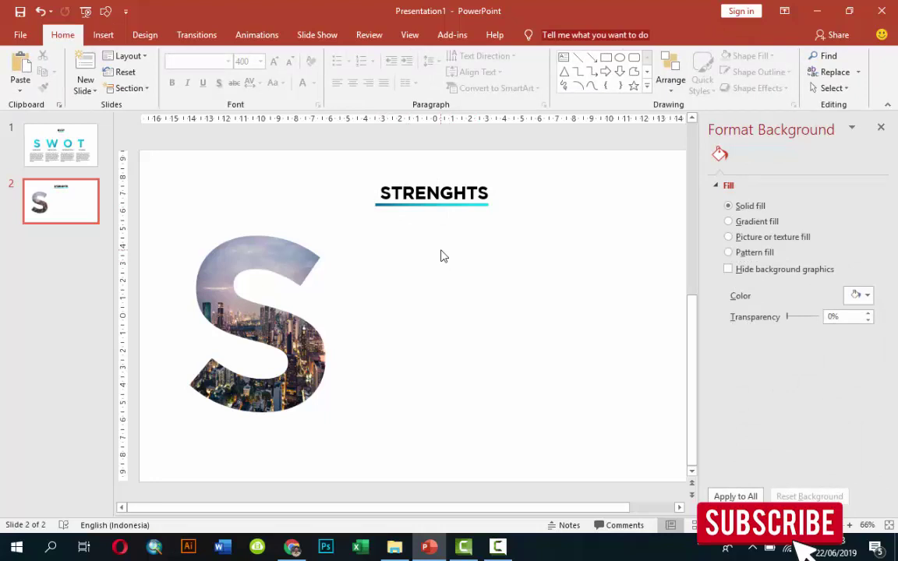
click(70, 167)
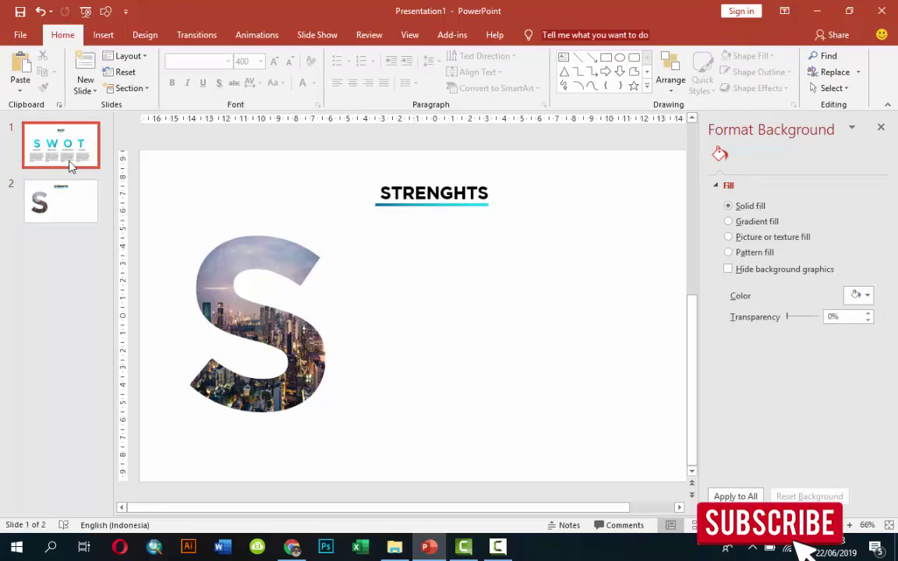
click(78, 195)
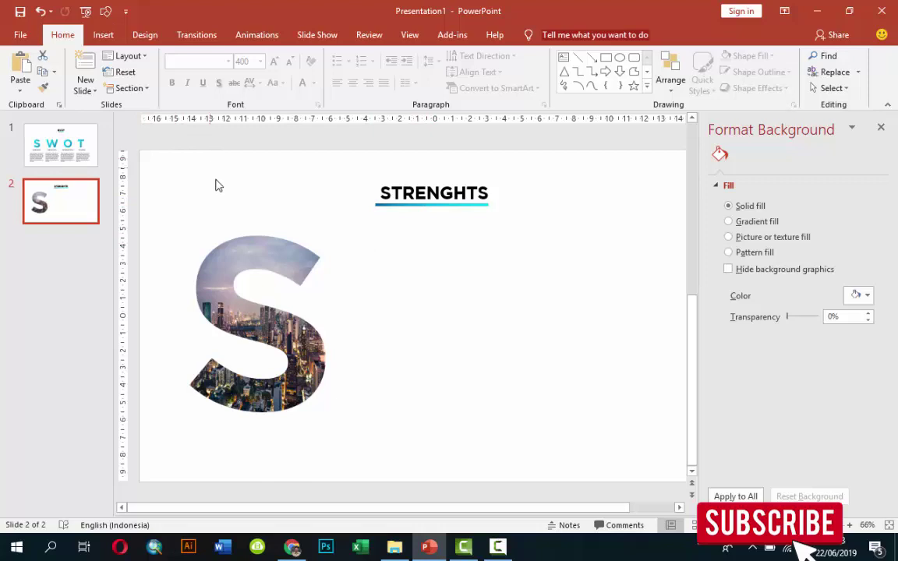
click(103, 34)
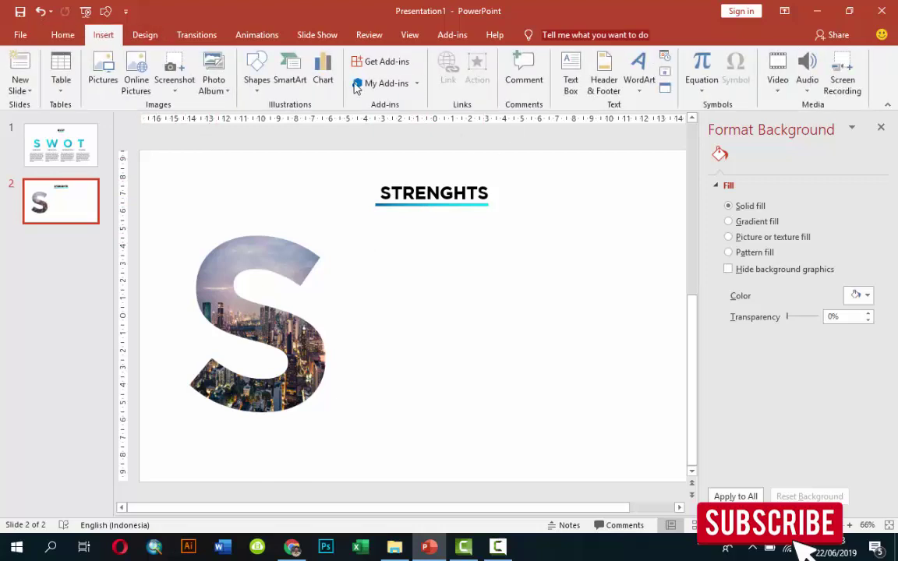
- Draw a small outline-free square right of the S, below the title
click(257, 76)
click(264, 110)
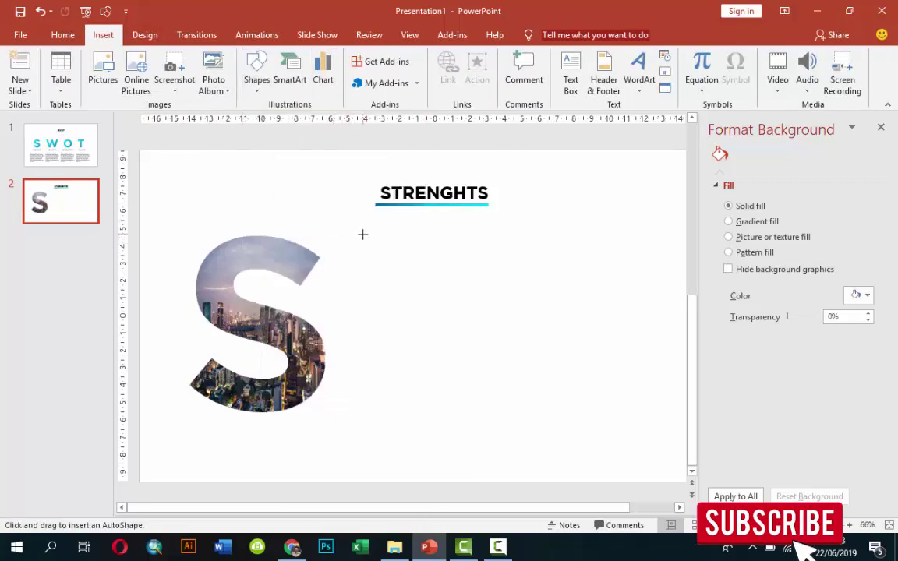
drag(377, 238, 414, 272)
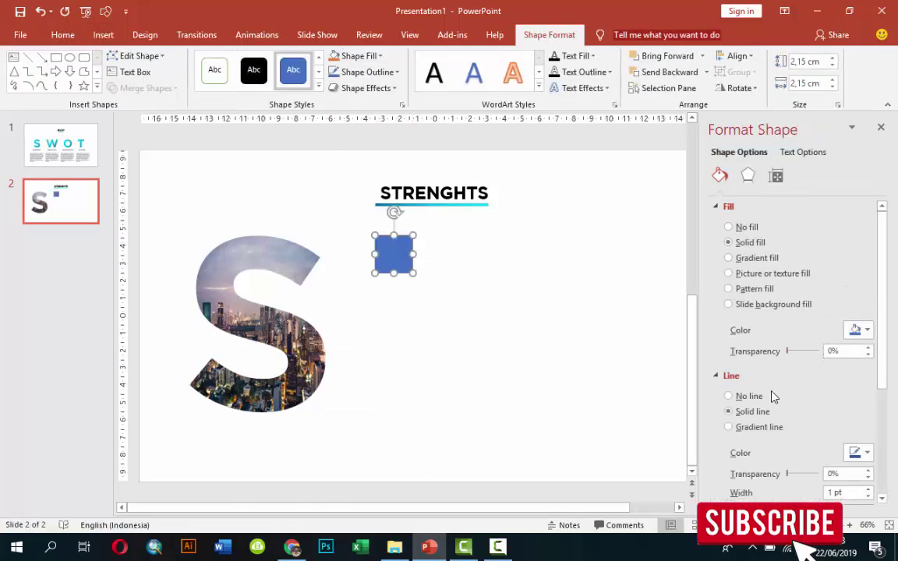
click(751, 396)
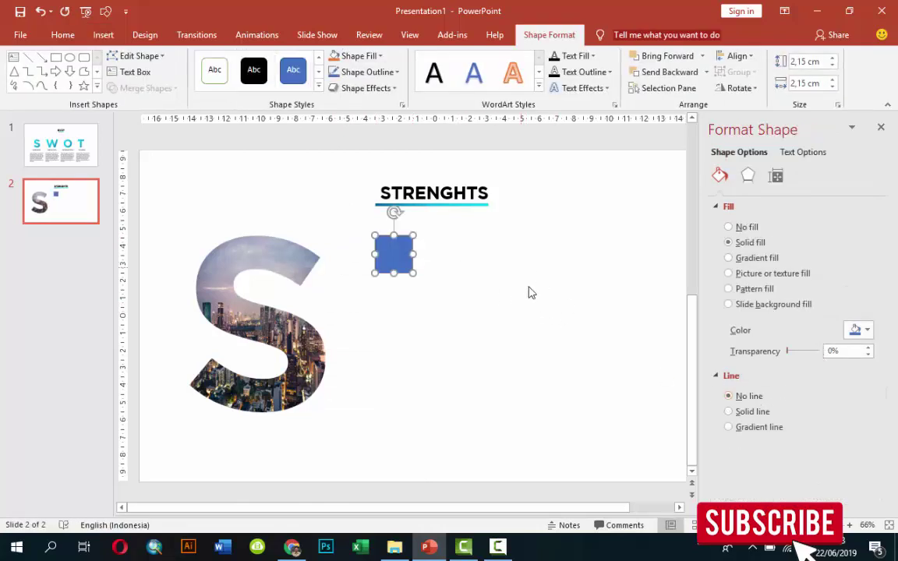
- Copy the row of colour swatches from slide 1 onto slide 2
click(67, 134)
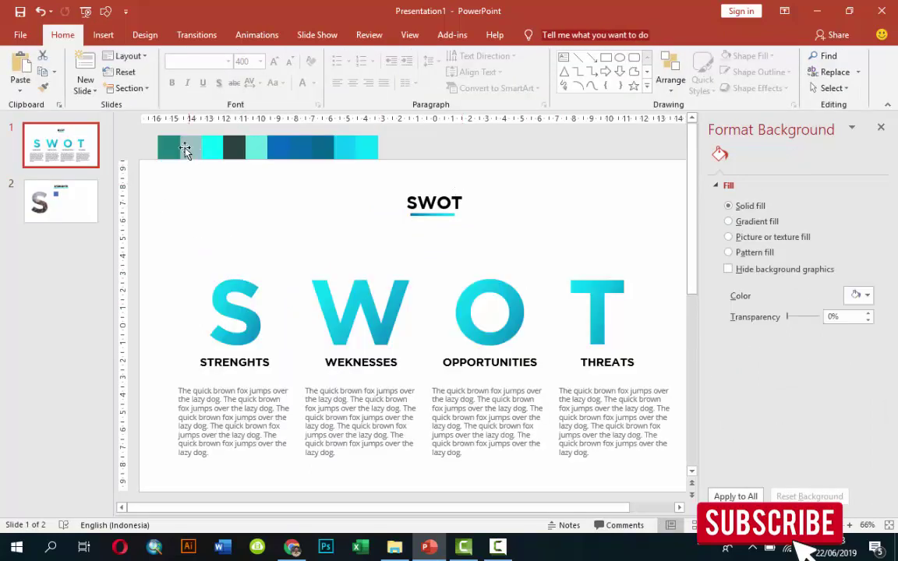
click(186, 148)
shift+click(192, 149)
shift+click(219, 153)
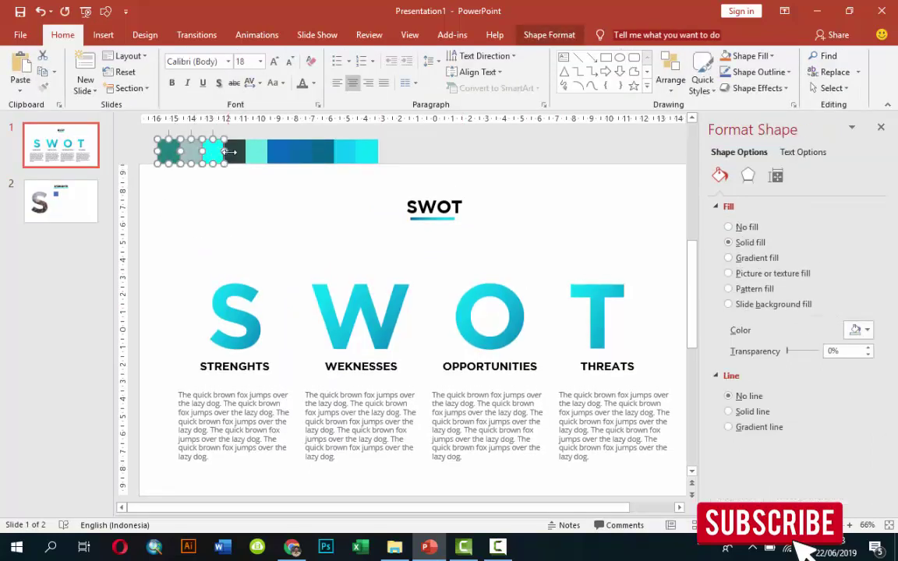
shift+click(234, 152)
shift+click(256, 152)
shift+click(278, 152)
shift+click(300, 152)
shift+click(322, 152)
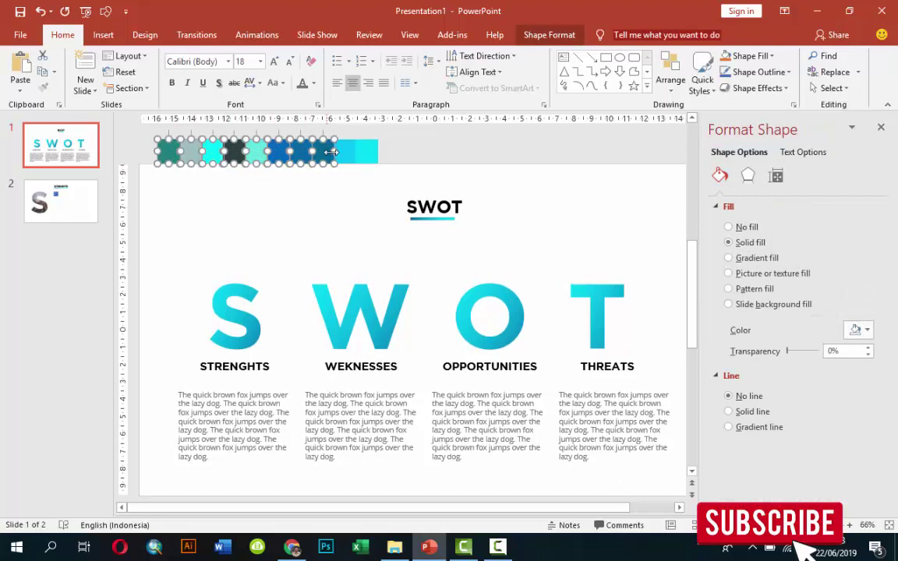
shift+click(363, 154)
key(ctrl+c)
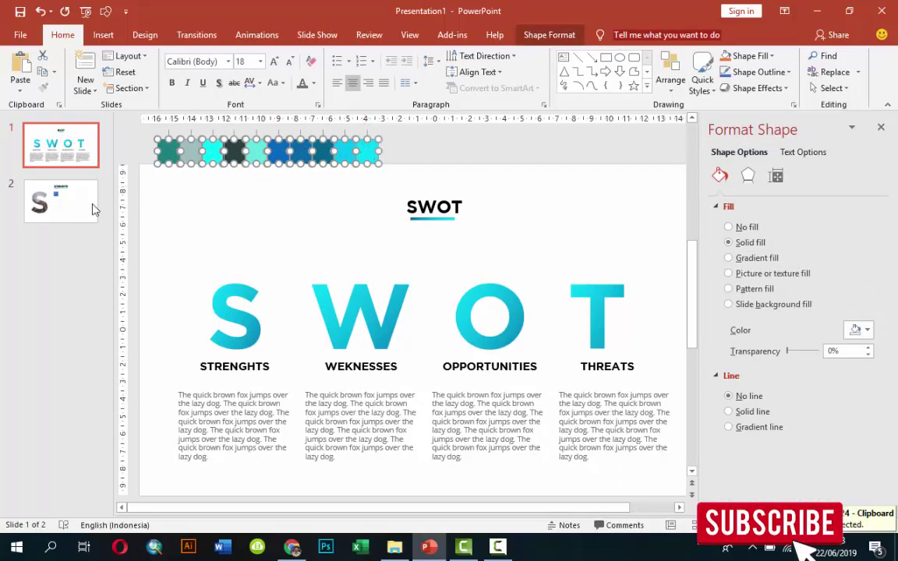
click(91, 200)
key(ctrl+v)
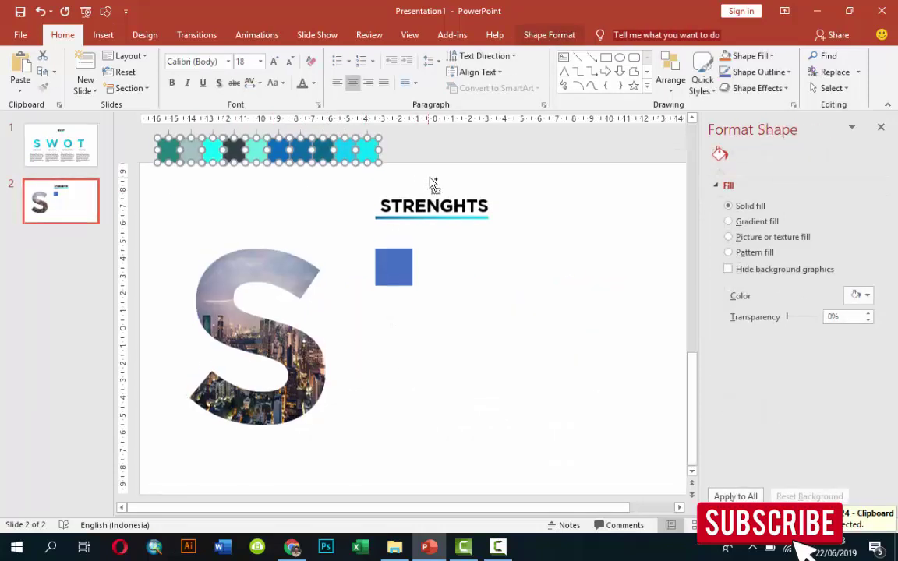
click(531, 194)
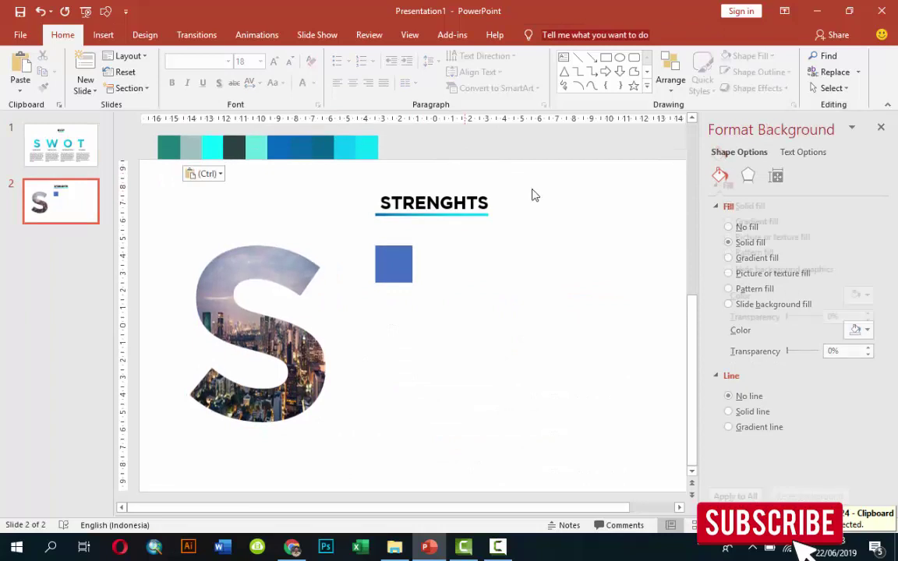
- Colour the first square dark teal-blue sampled from the swatches
click(398, 274)
click(858, 330)
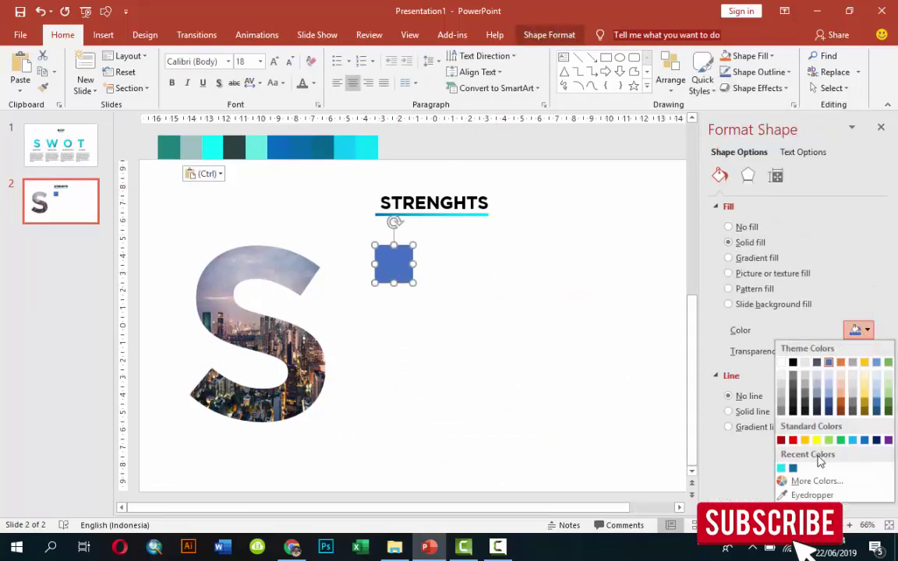
click(802, 497)
click(343, 147)
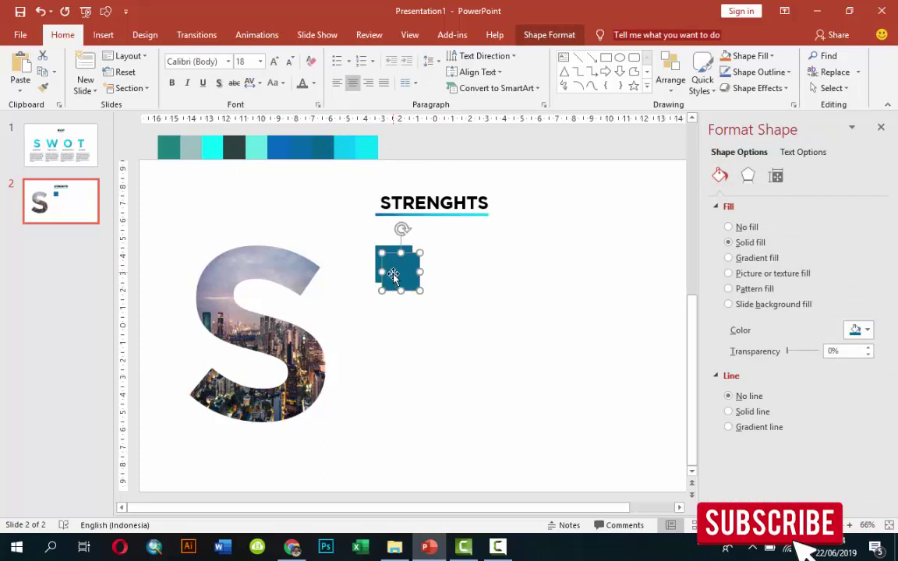
- Add a second square below the first and fill it with bright blue from the strip
ctrl+drag(397, 257, 394, 319)
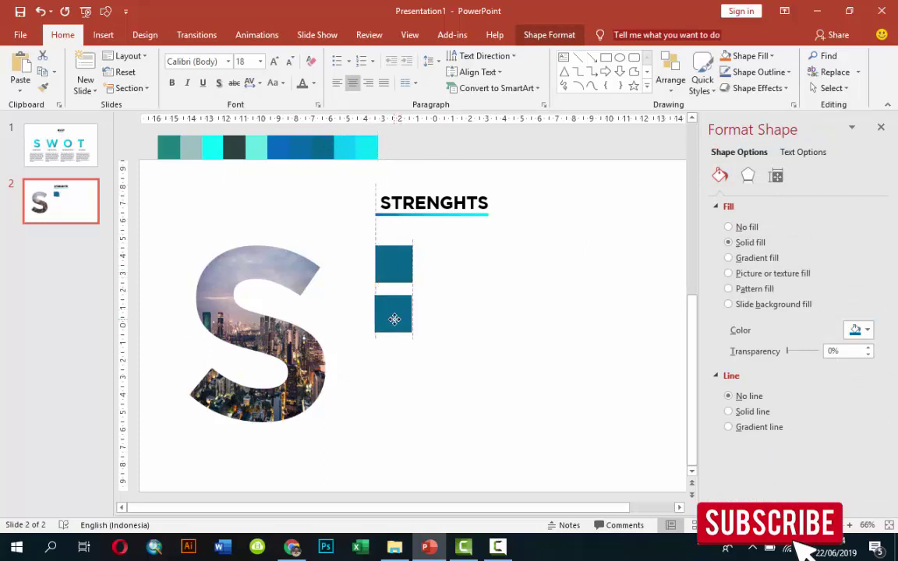
drag(395, 320, 395, 320)
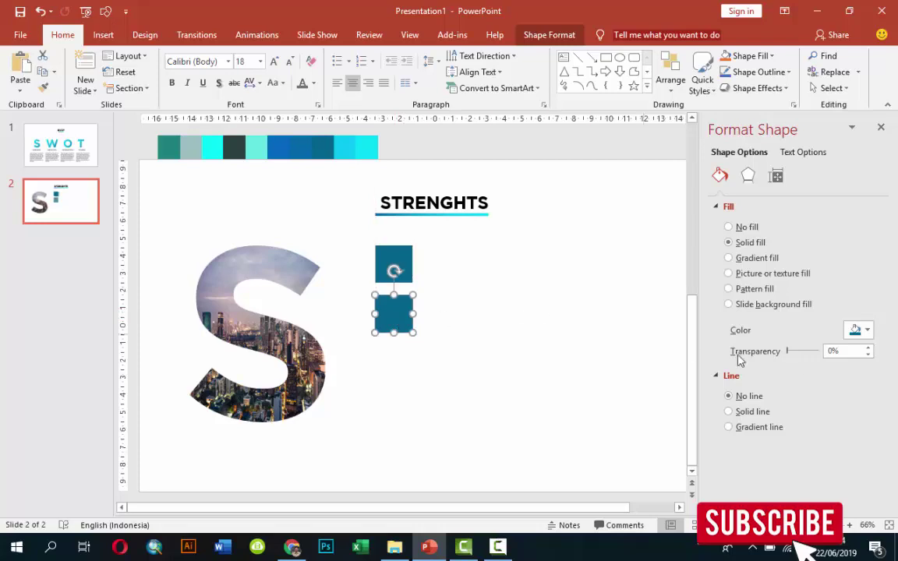
click(856, 337)
click(794, 493)
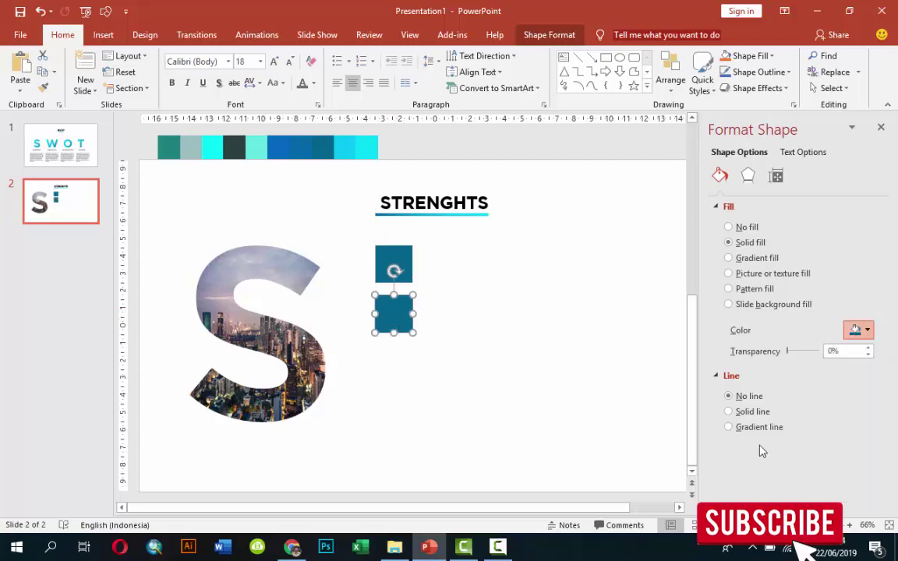
click(304, 142)
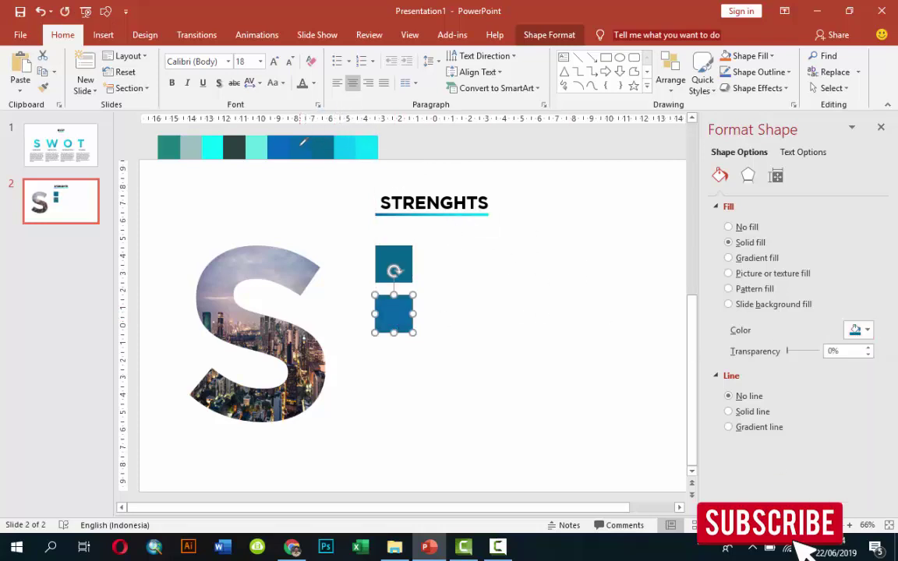
click(858, 339)
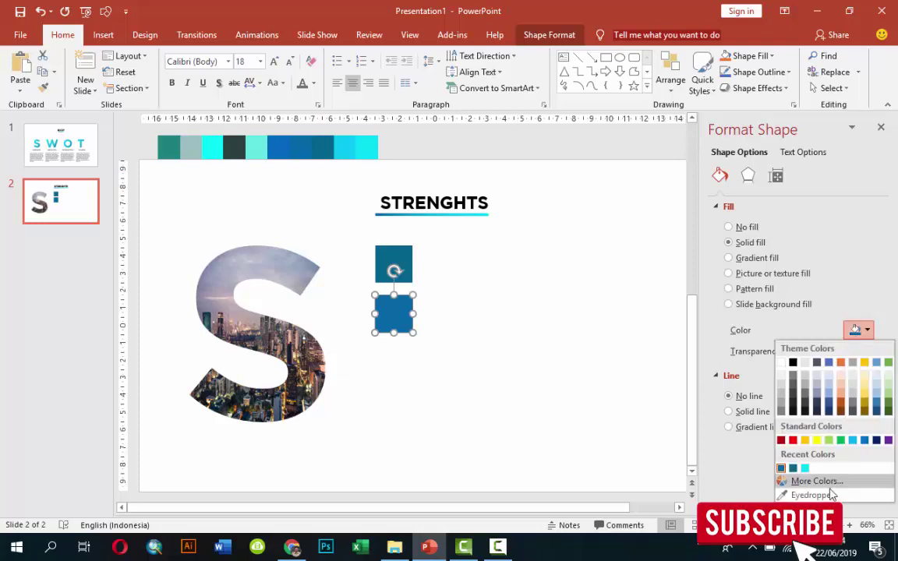
click(795, 493)
click(287, 146)
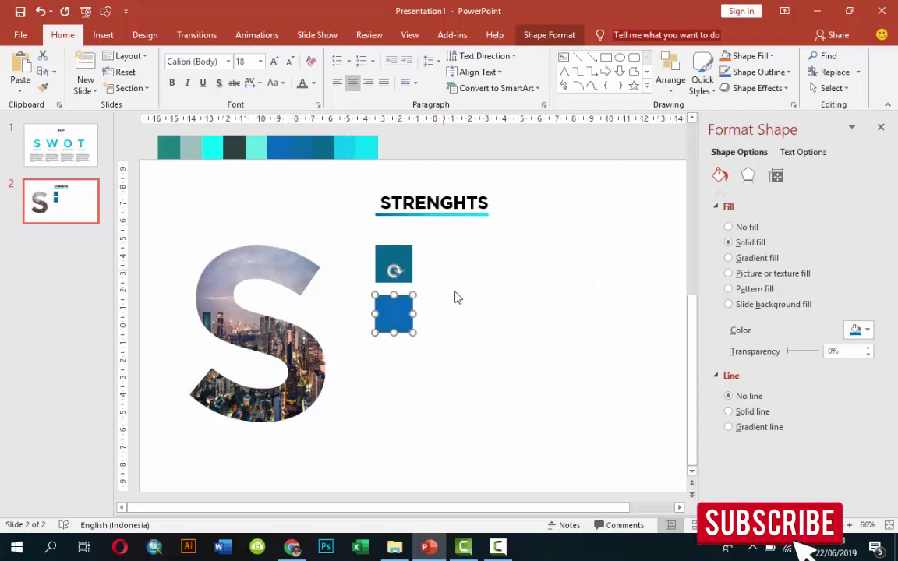
- Duplicate two more squares below, filled light cyan and mint
key(ctrl+d)
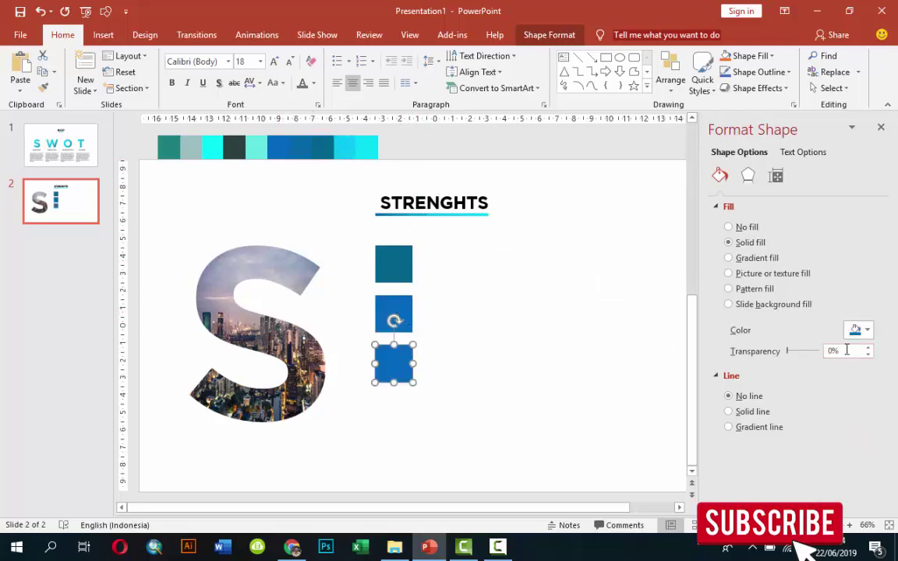
click(857, 330)
click(749, 493)
click(348, 140)
key(ctrl+d)
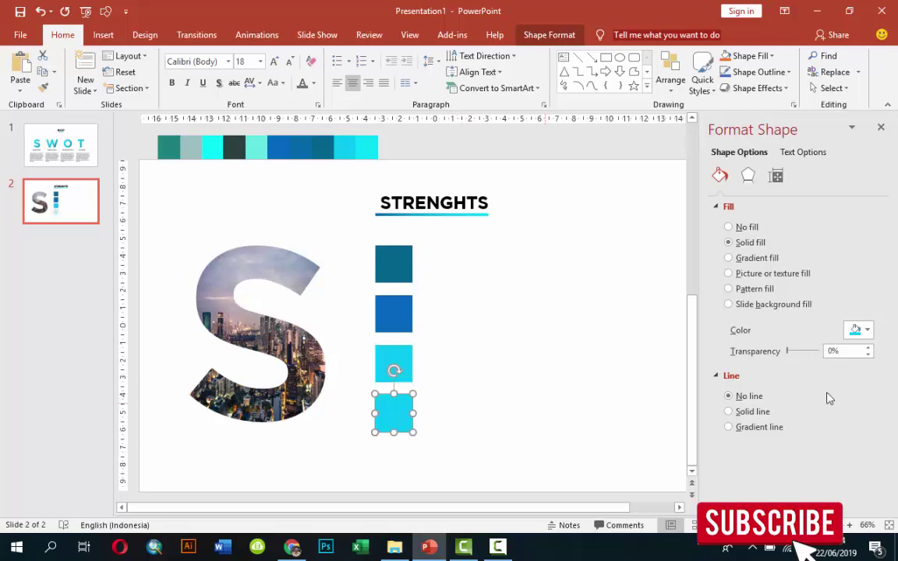
click(858, 330)
click(811, 496)
click(254, 145)
click(492, 282)
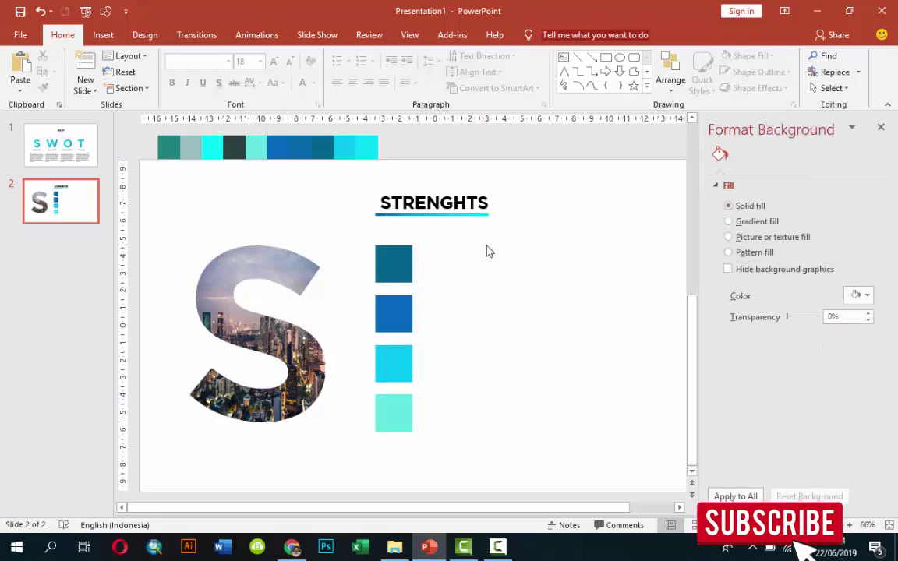
- Duplicate the STRENGHTS title as an 18 pt label beside the first square
click(416, 193)
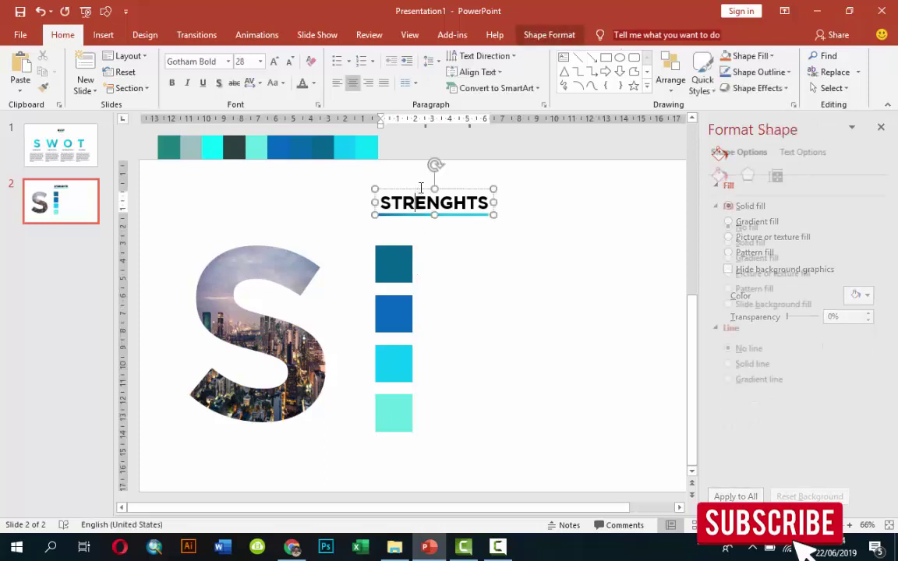
drag(419, 186, 414, 184)
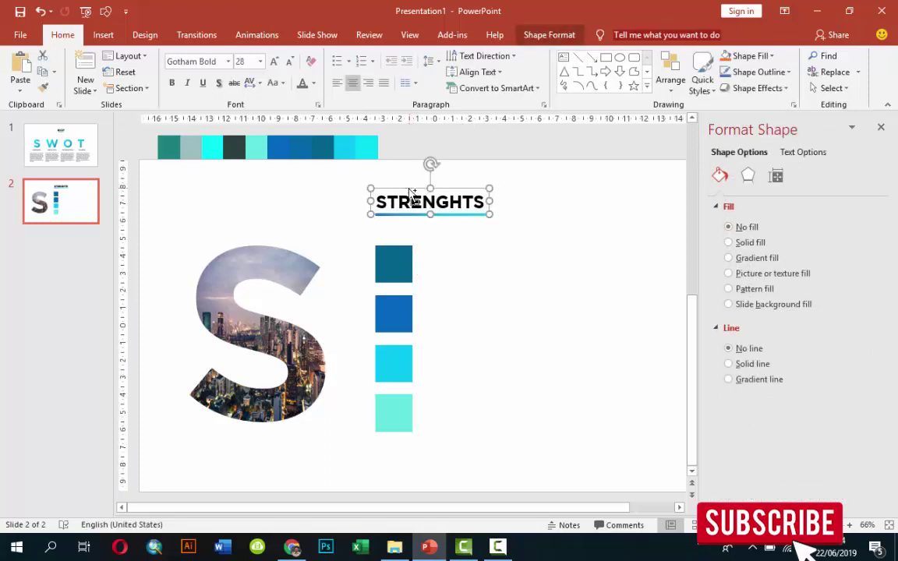
key(ctrl+d)
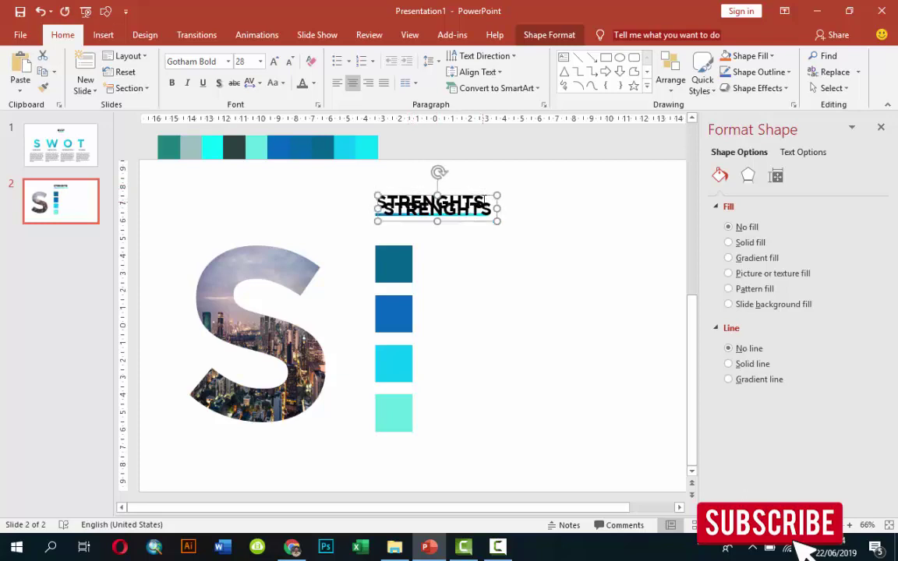
drag(488, 200, 523, 247)
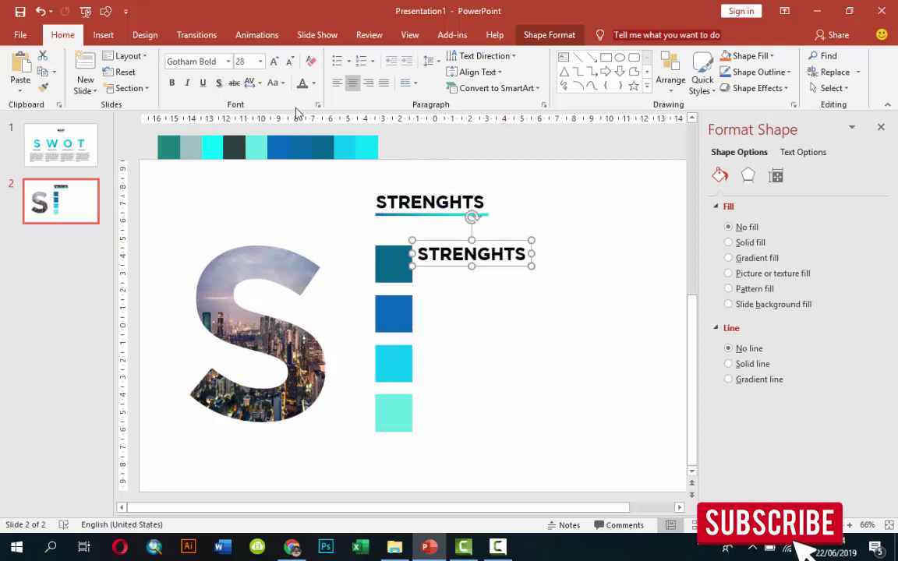
click(260, 61)
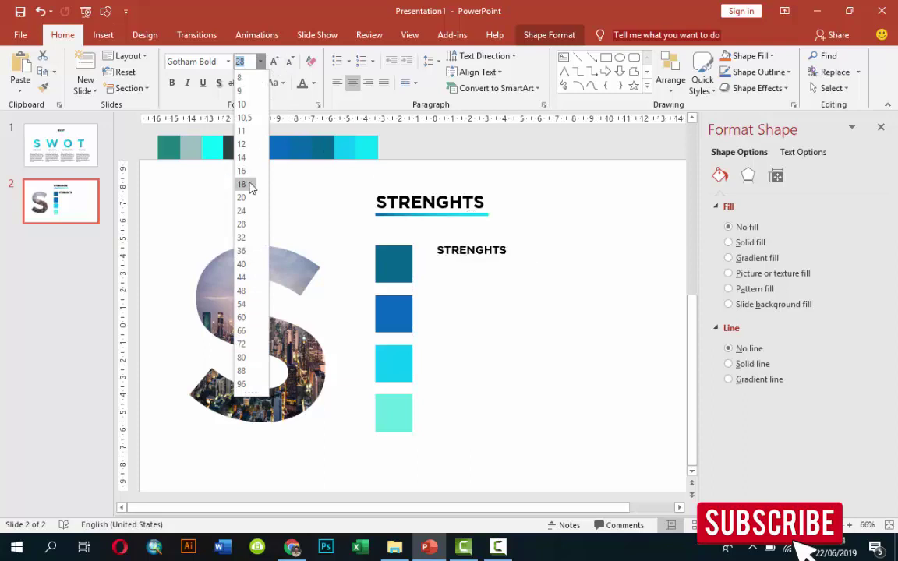
click(223, 153)
mouse_move(444, 246)
mouse_down()
mouse_move(429, 248)
mouse_move(495, 254)
mouse_up()
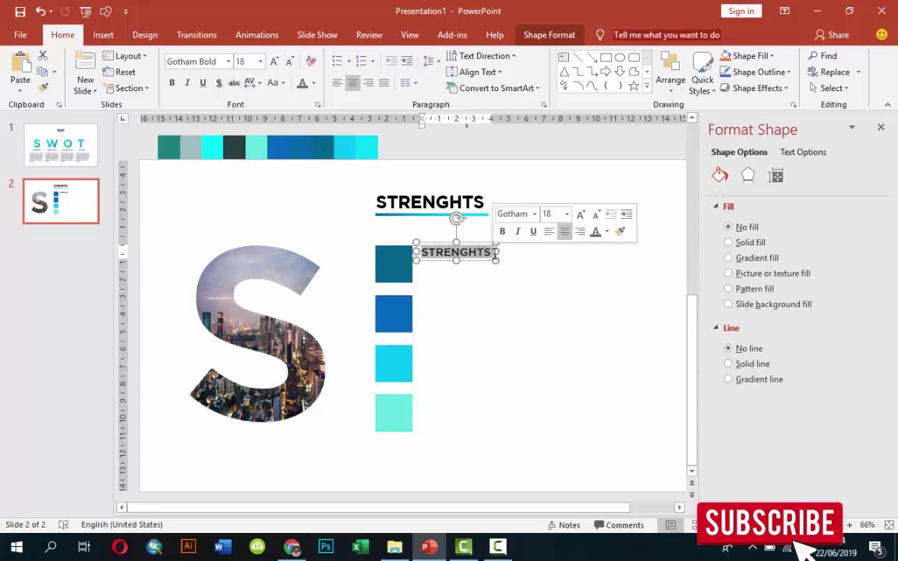
- Change the label text to TEKS ANDA DISINI and left-align it
text(TEKS A)
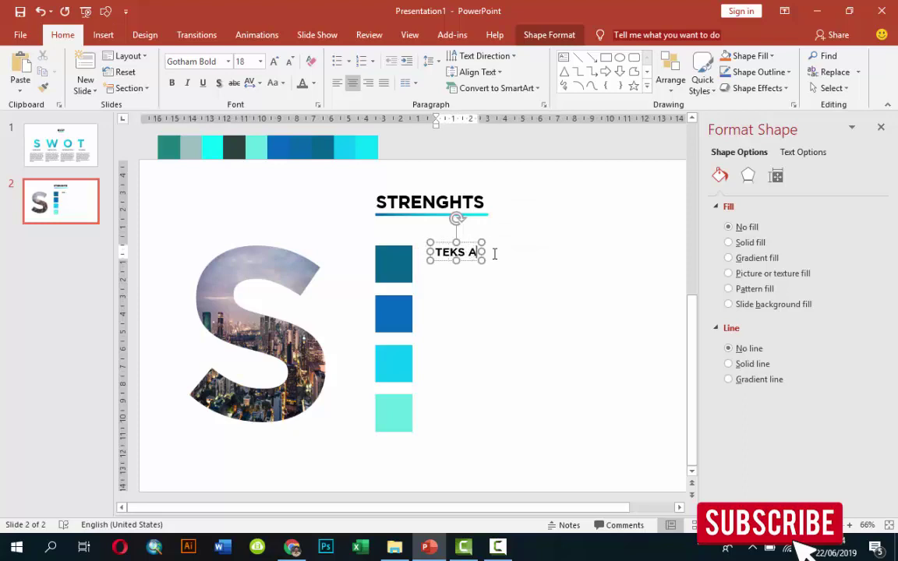
text(NDA DISN)
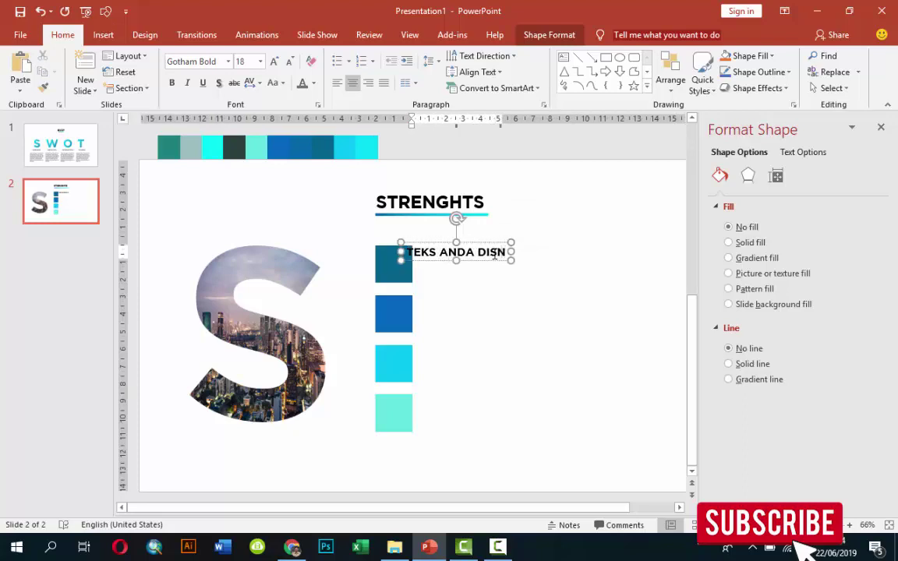
key(BackSpace)
text(INI)
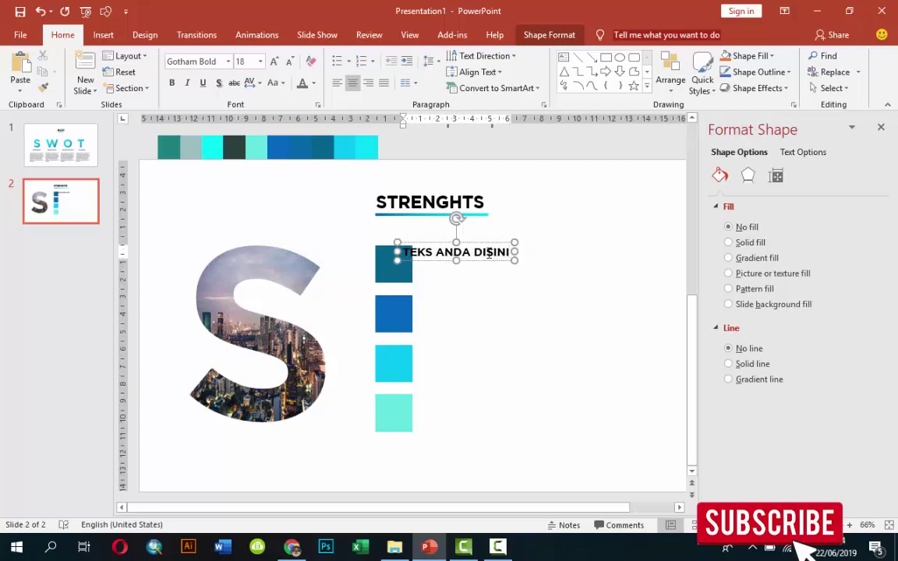
click(336, 83)
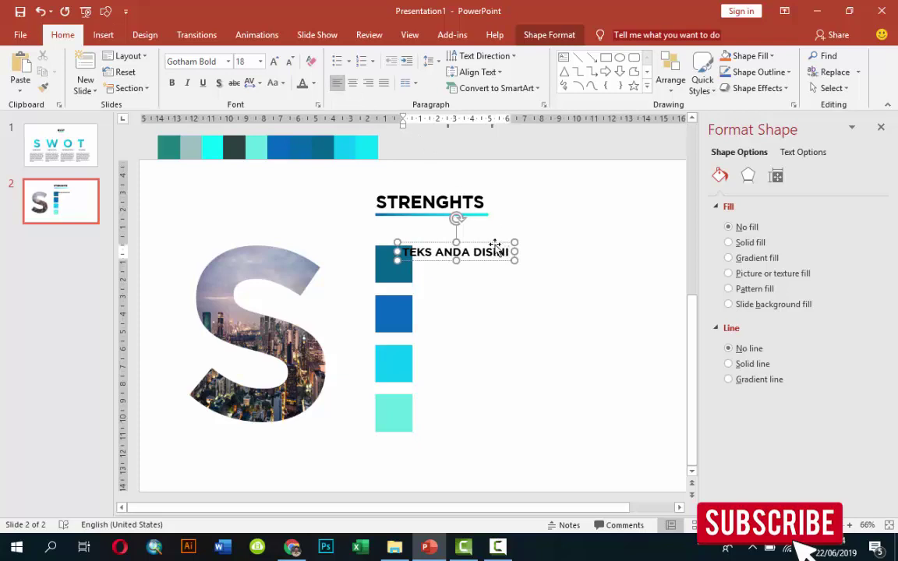
drag(495, 248, 510, 251)
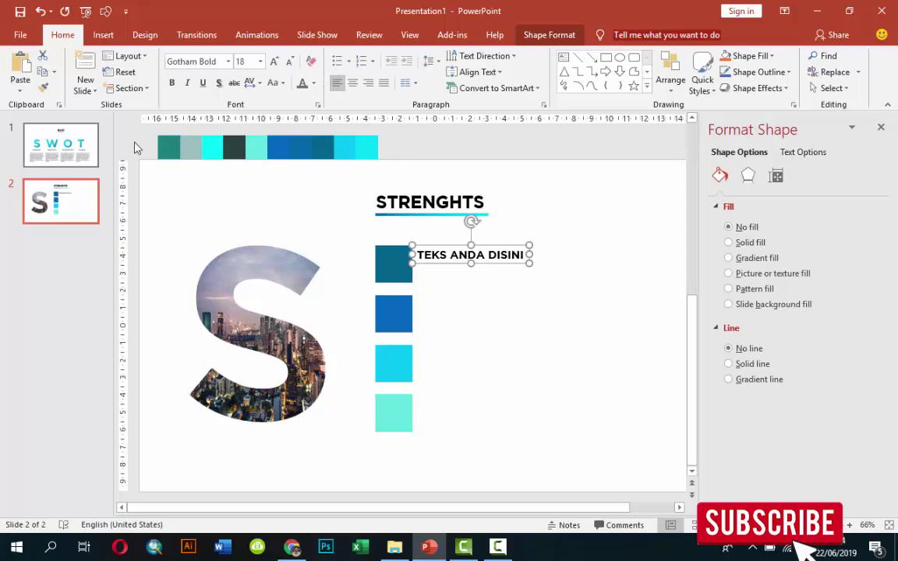
- Copy the STRENGHTS paragraph from slide 1 and place it under TEKS ANDA DISINI on slide 2
click(95, 152)
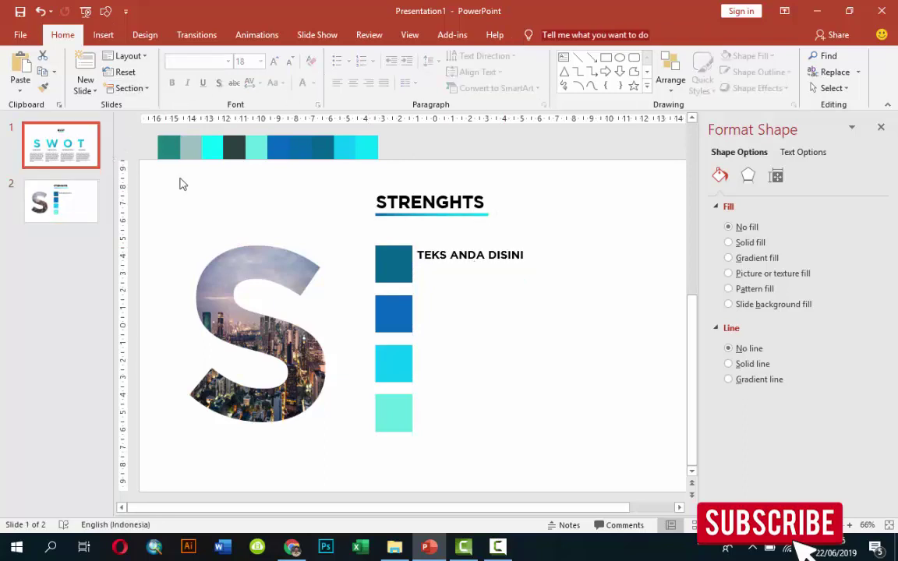
click(279, 398)
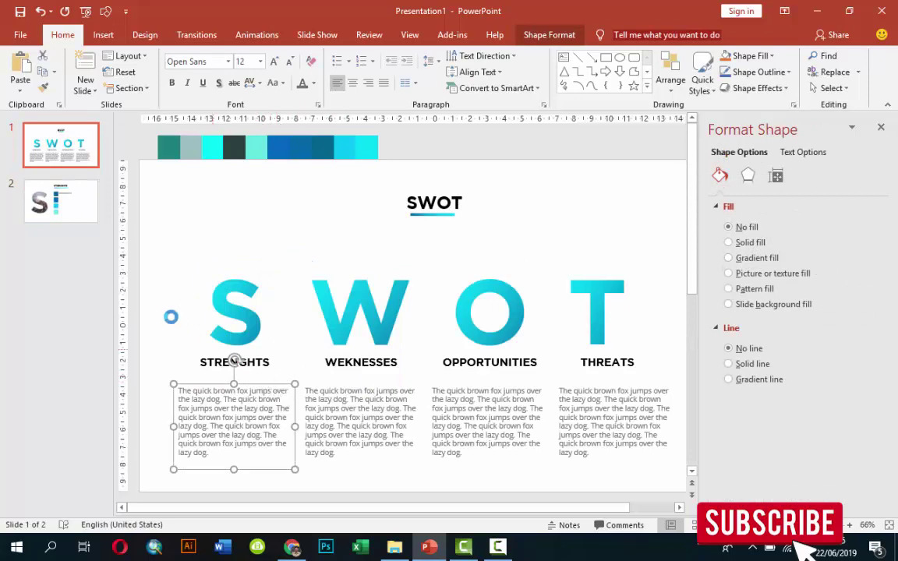
key(ctrl+c)
click(74, 200)
key(ctrl+v)
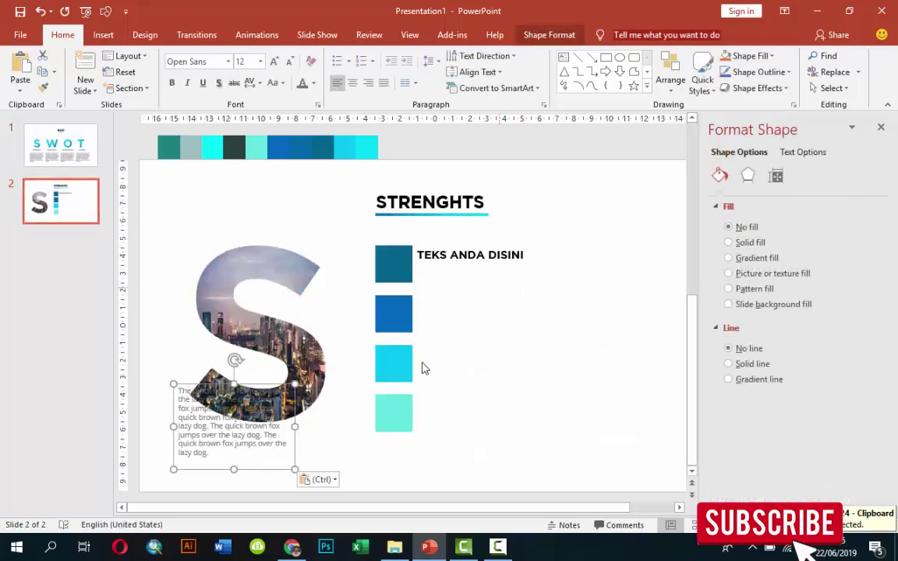
drag(301, 406, 586, 321)
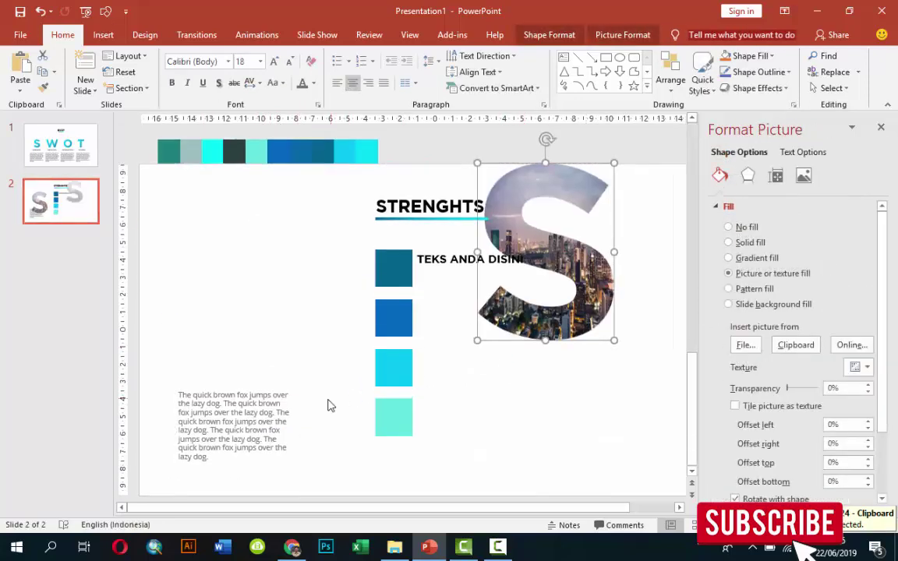
key(ctrl+z)
click(282, 442)
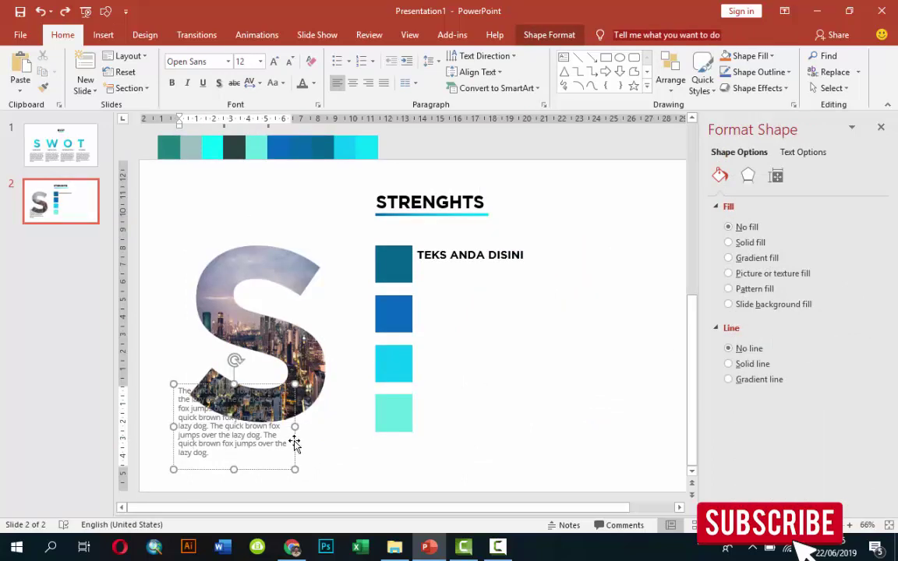
mouse_move(294, 443)
mouse_down()
mouse_move(539, 311)
mouse_move(679, 308)
mouse_up()
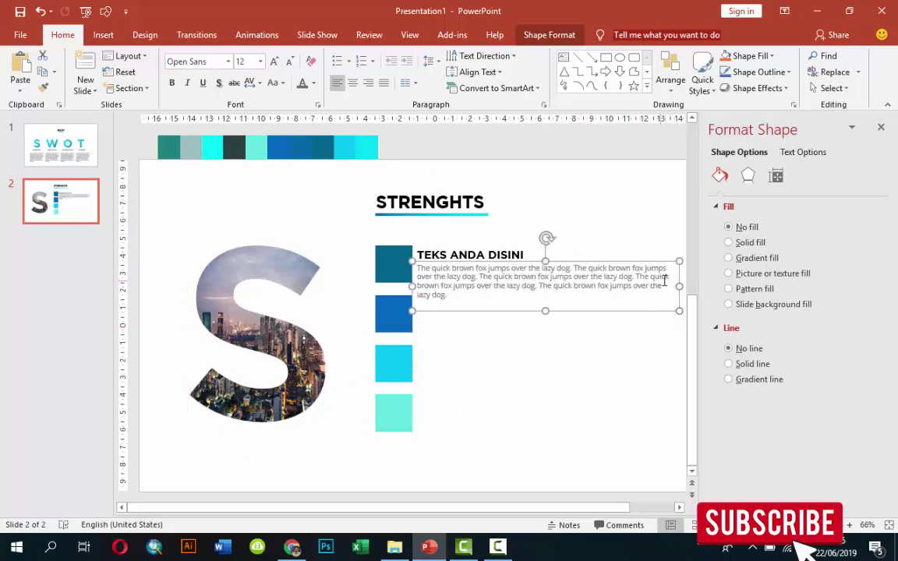
- Delete the last sentences of the first item's paragraph under TEKS ANDA DISINI
drag(675, 279, 680, 302)
key(BackSpace)
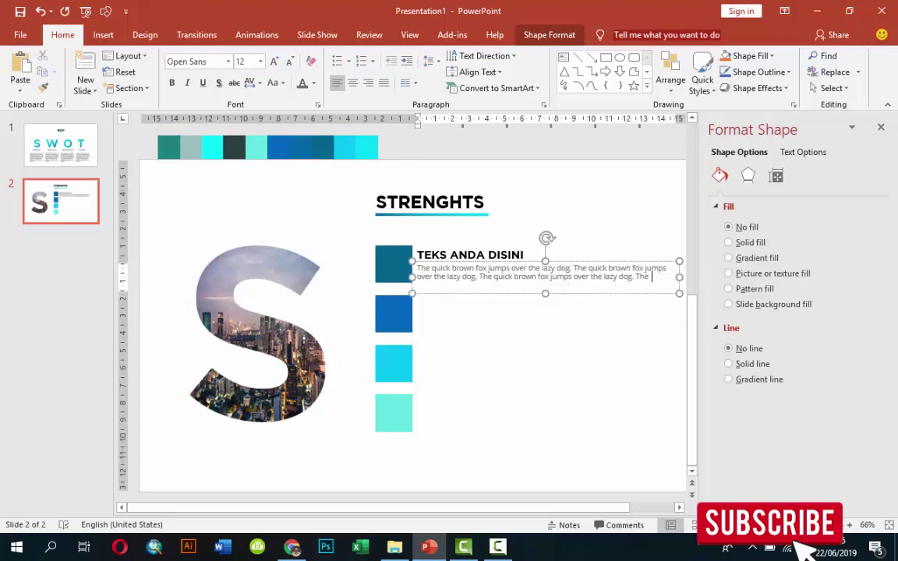
click(471, 254)
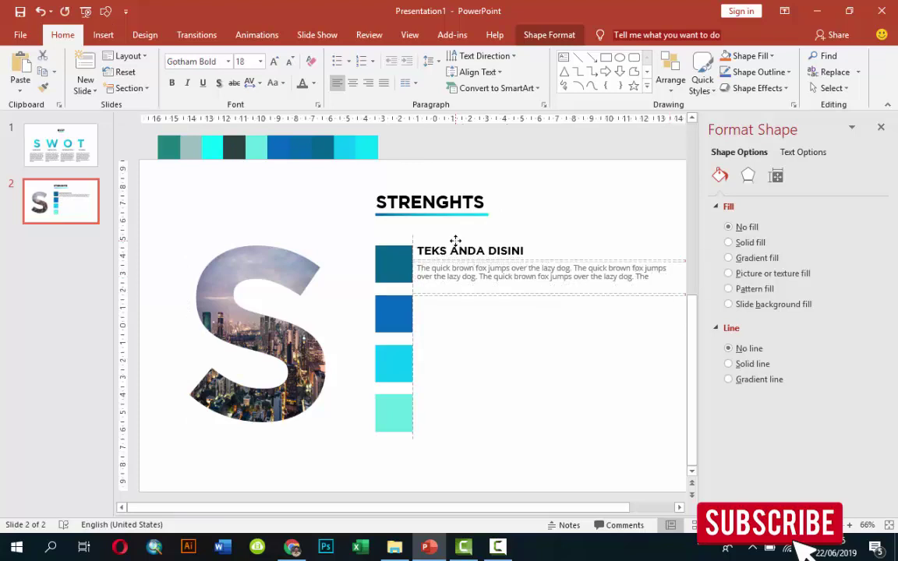
click(530, 267)
click(531, 264)
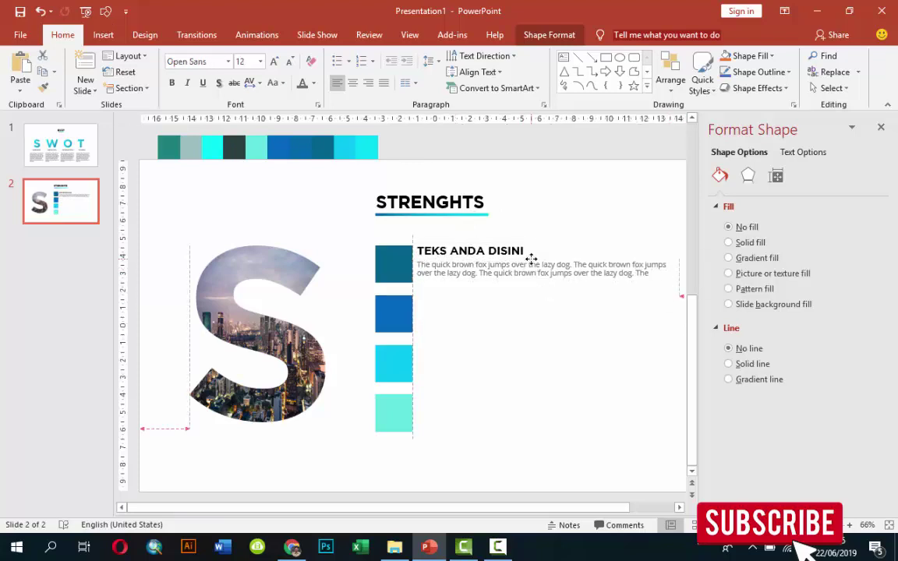
click(473, 253)
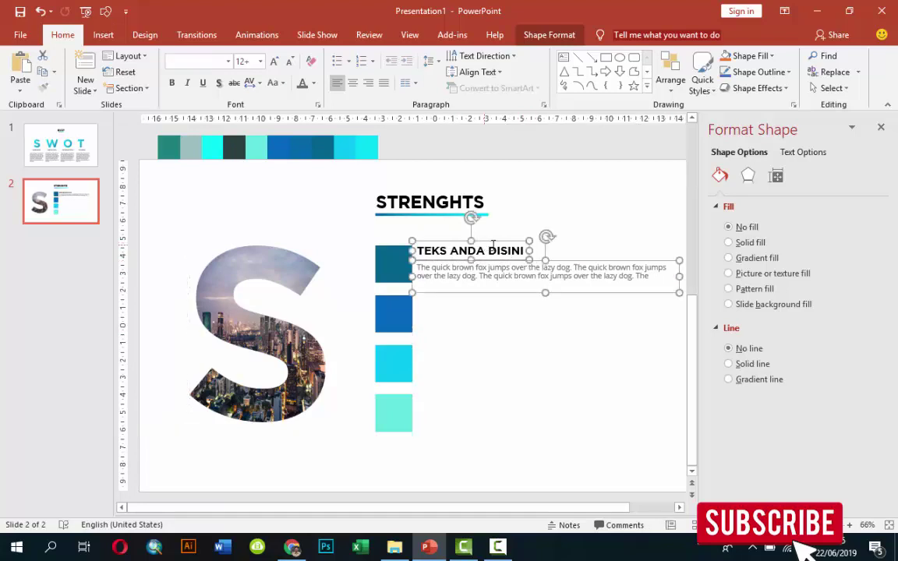
click(576, 234)
- Nudge the first paragraph up beneath its heading, then duplicate the heading-paragraph pair
ctrl+scroll(659, 411, up, 2)
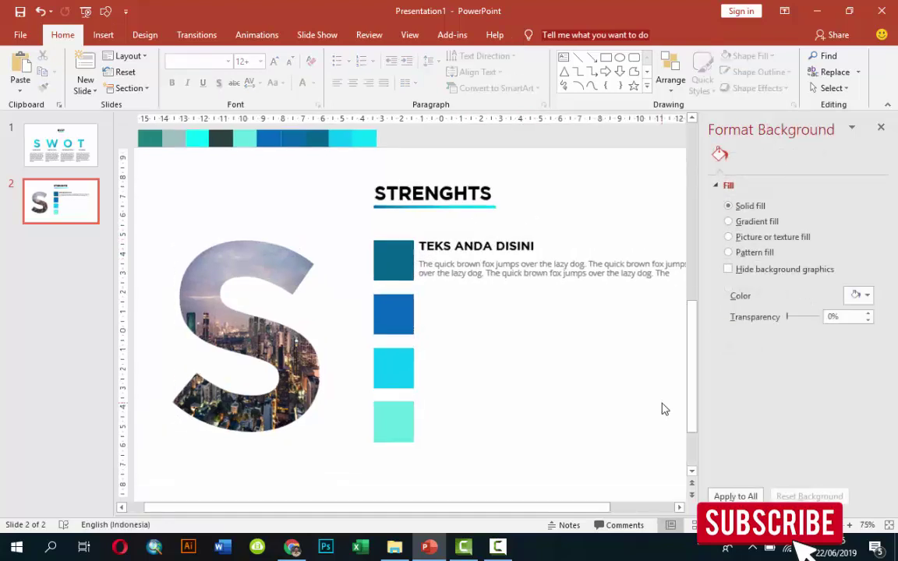
ctrl+scroll(661, 407, up, 1)
ctrl+scroll(662, 407, up, 1)
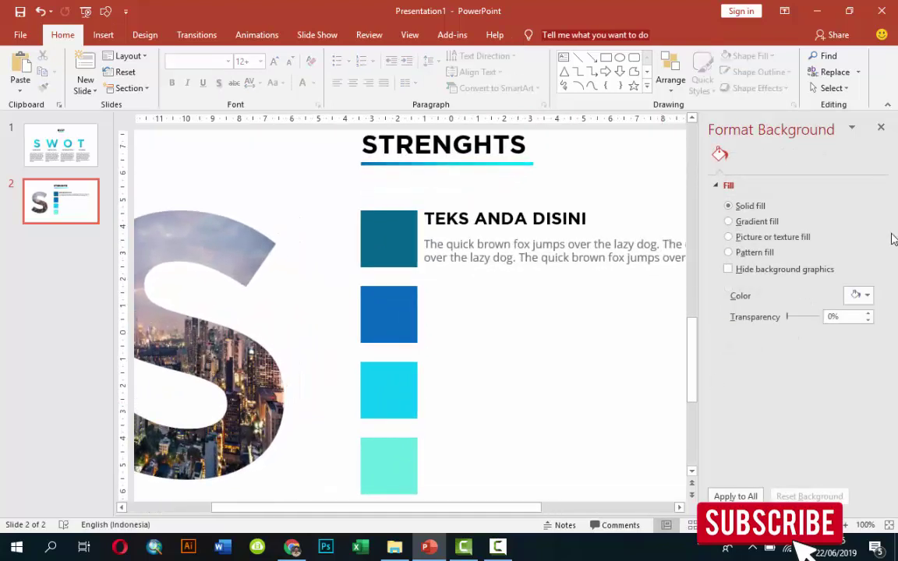
click(679, 508)
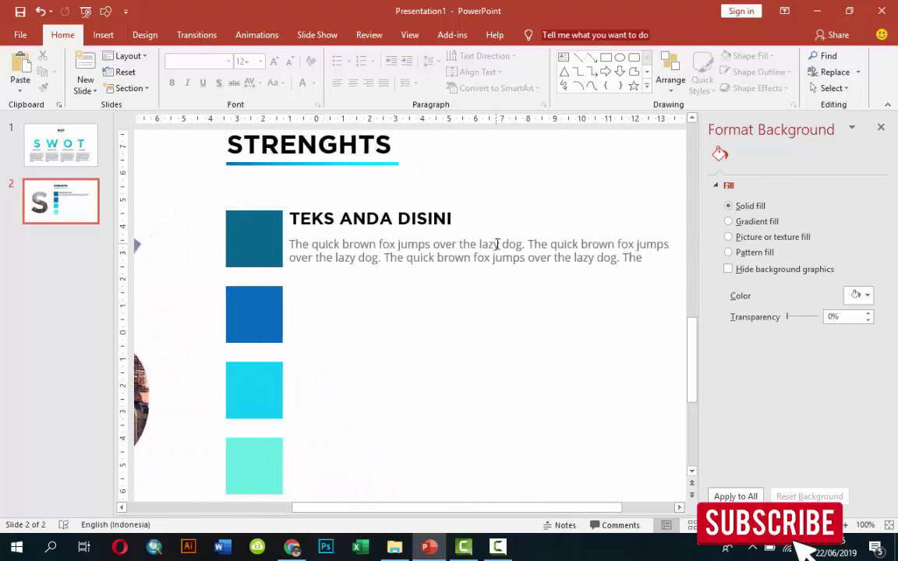
click(499, 235)
click(499, 232)
click(498, 234)
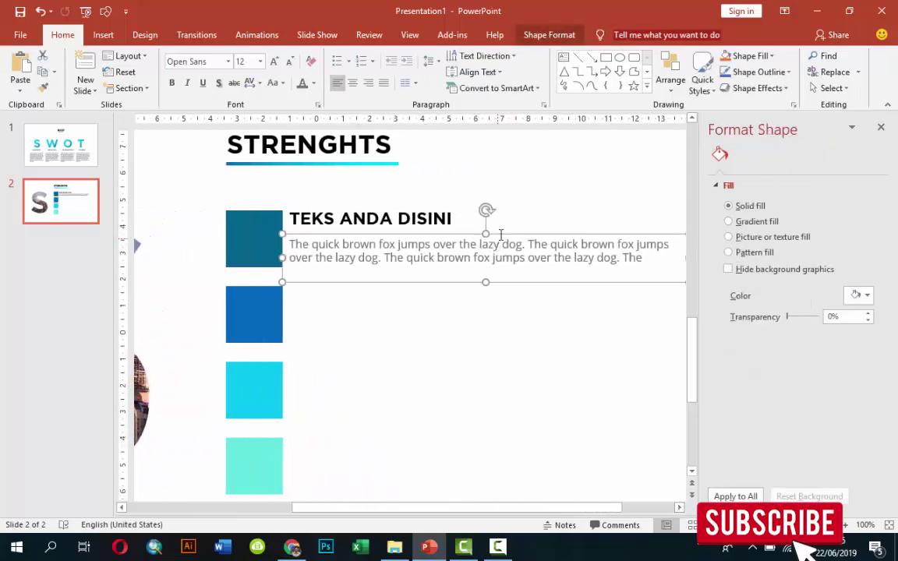
drag(499, 233, 501, 230)
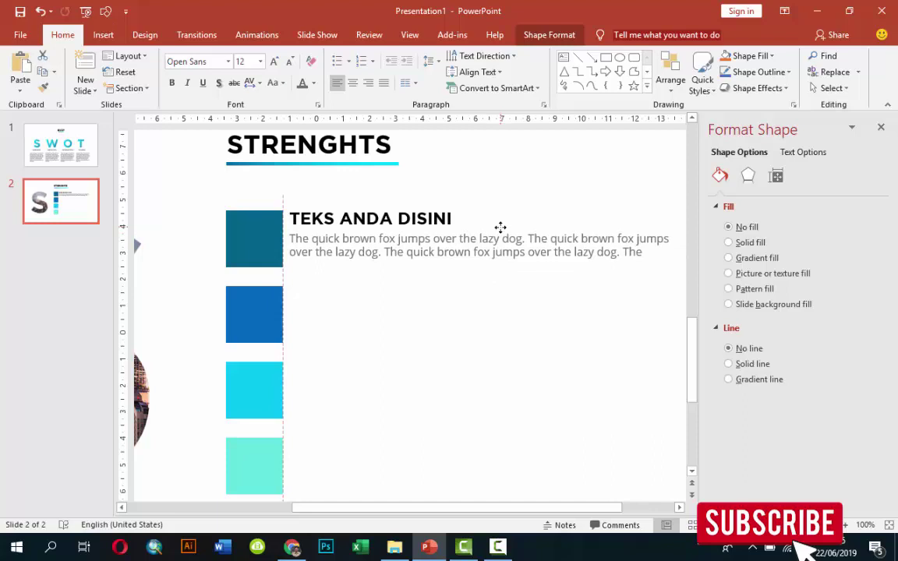
shift+click(421, 219)
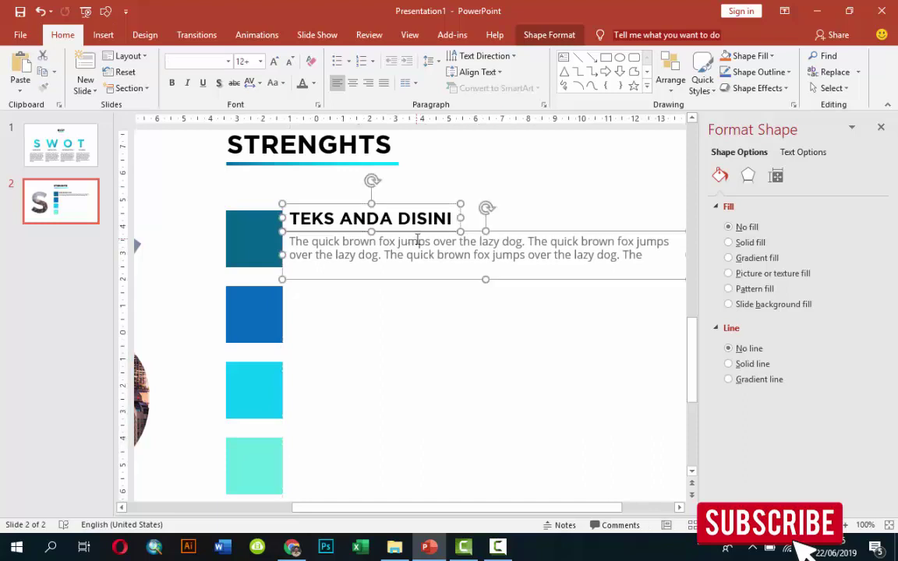
key(ctrl+d)
- Place copies of the heading and paragraph beside the second, third and fourth squares
mouse_move(328, 297)
mouse_down()
mouse_move(361, 342)
mouse_move(352, 343)
mouse_up()
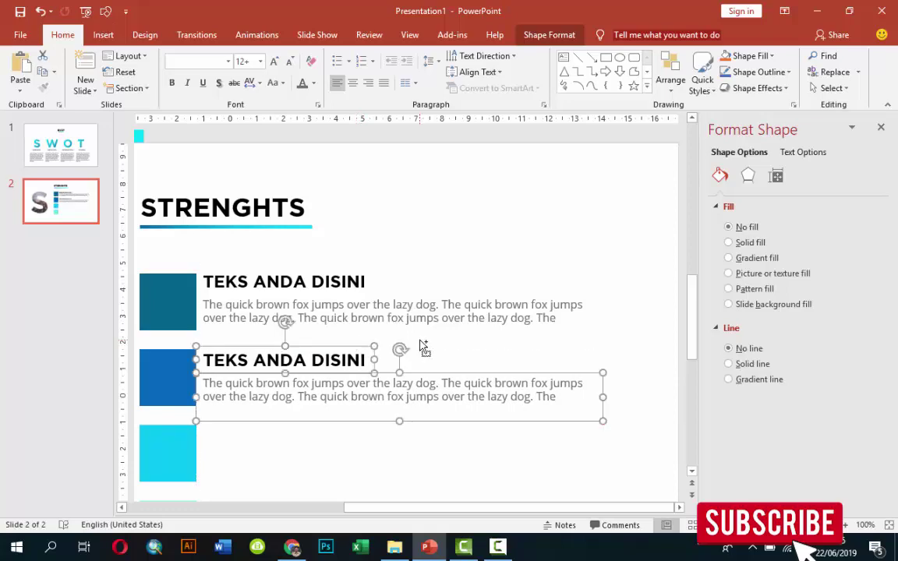
key(ctrl+d)
scroll(615, 307, down, 5)
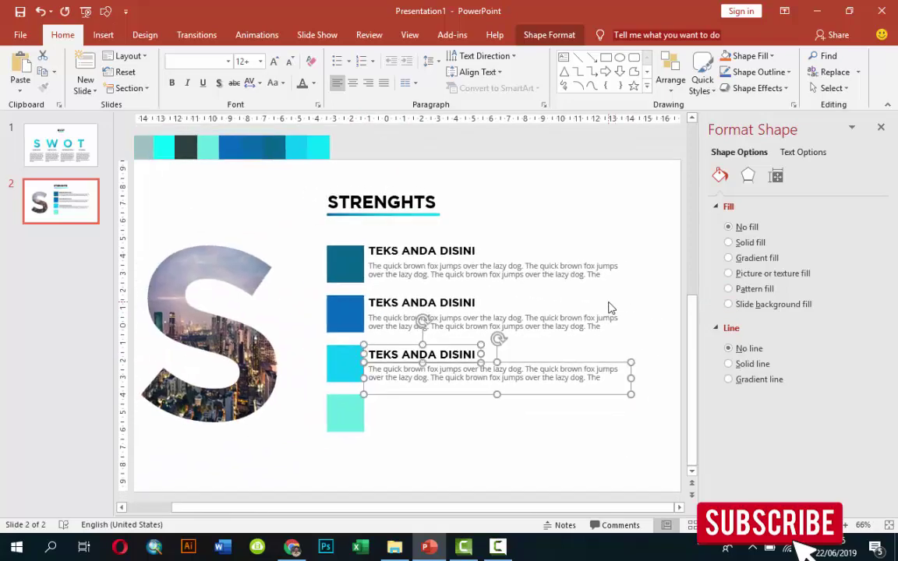
key(ctrl+d)
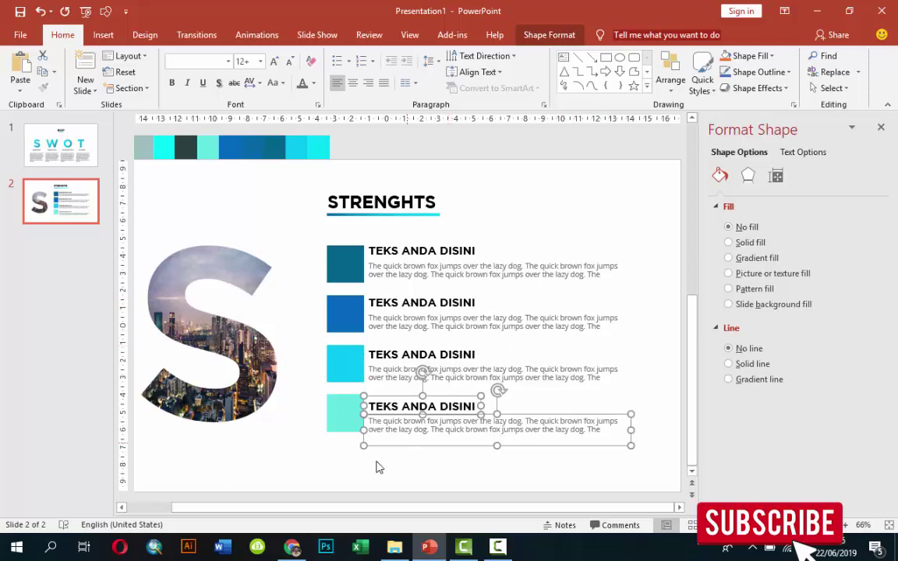
- Align the third and fourth heading-paragraph pairs with their squares
click(366, 468)
click(404, 405)
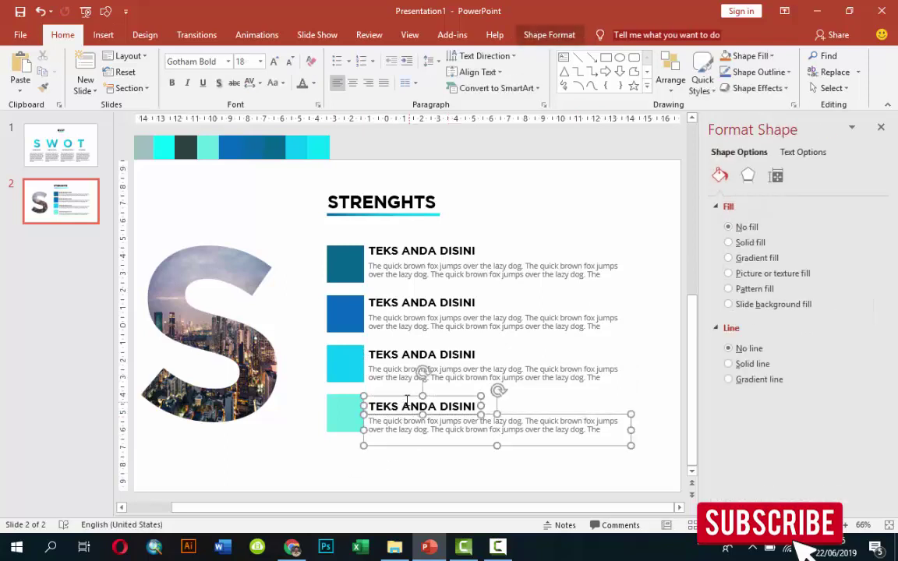
drag(407, 401, 403, 392)
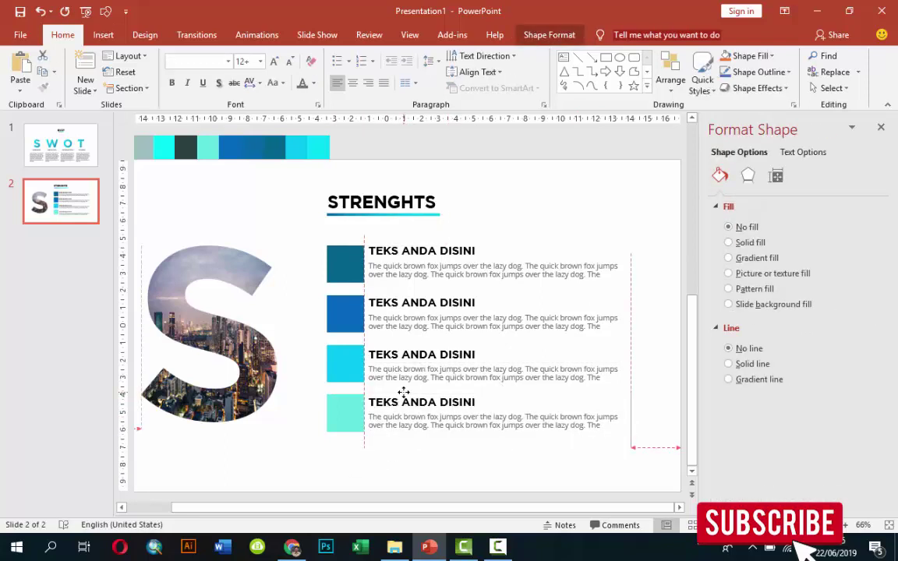
click(403, 351)
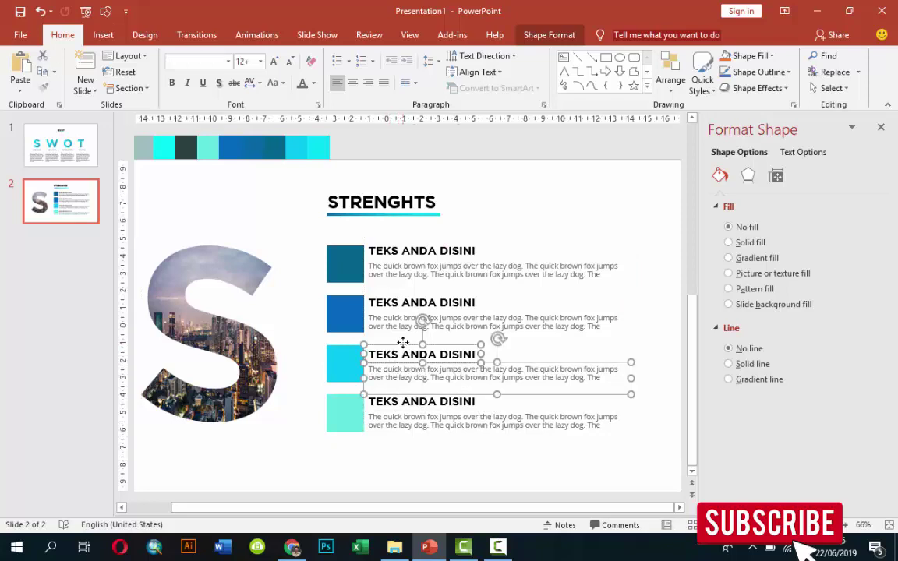
drag(403, 343, 403, 343)
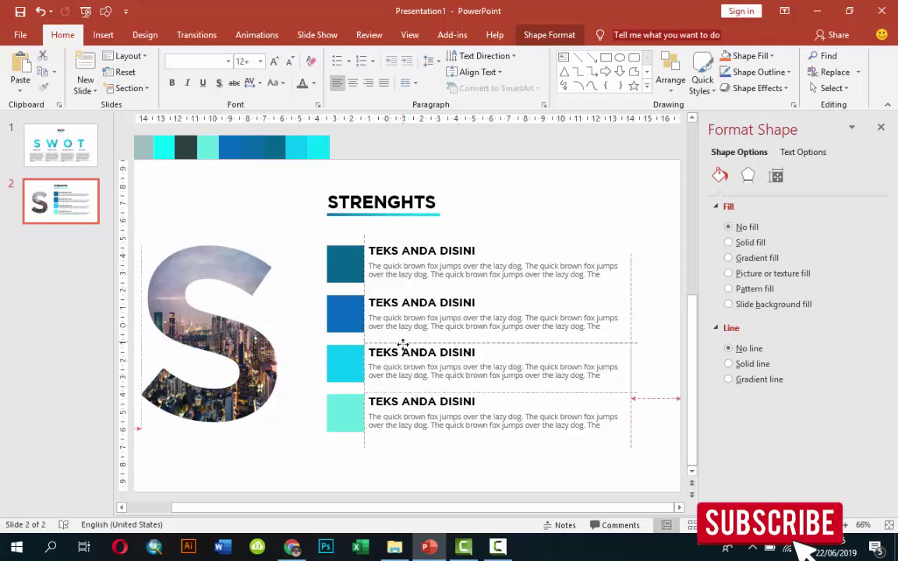
click(295, 330)
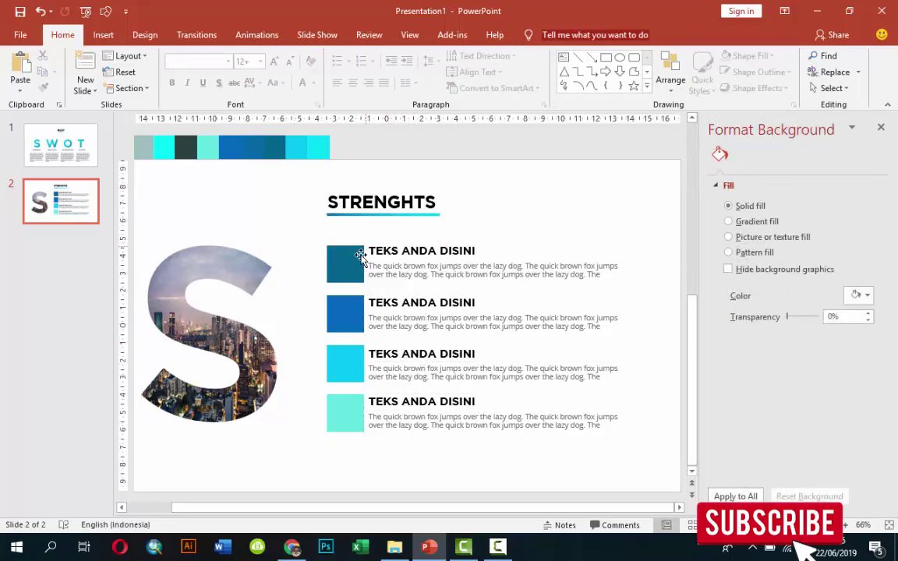
click(375, 187)
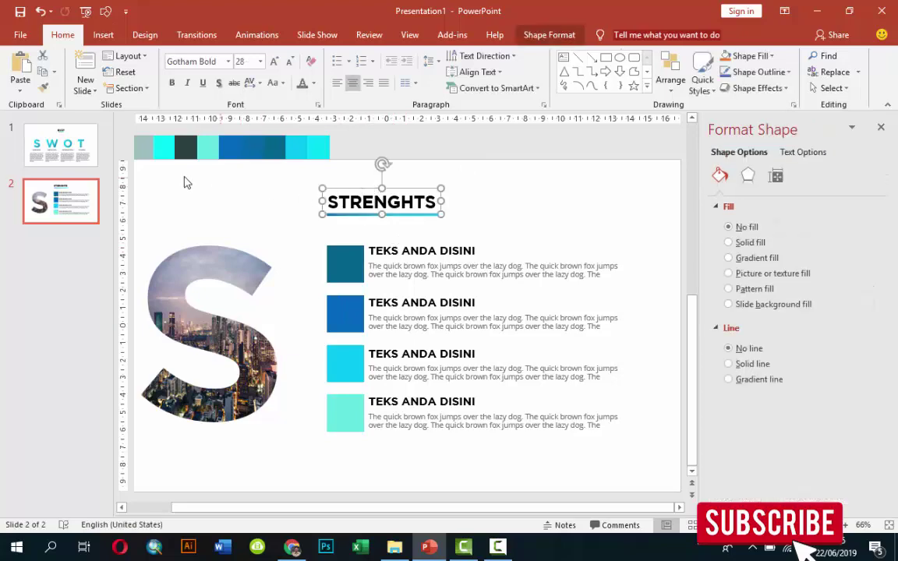
- Insert a new text box beside the S containing the number 1
click(103, 34)
click(571, 74)
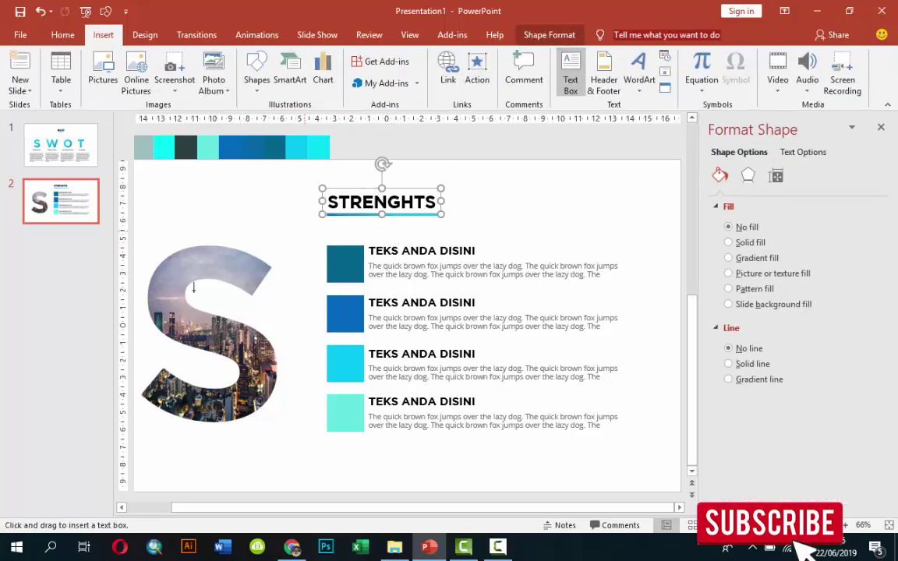
click(291, 252)
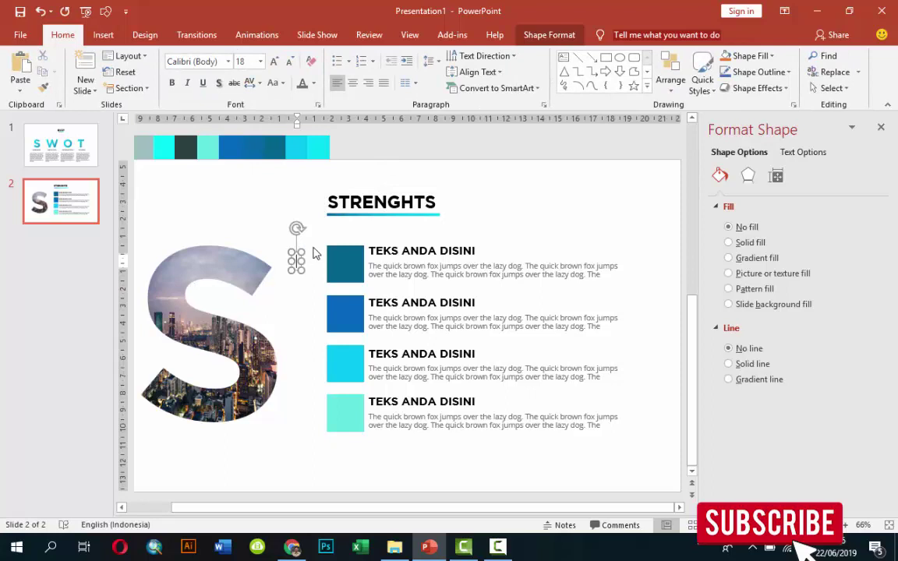
text(1)
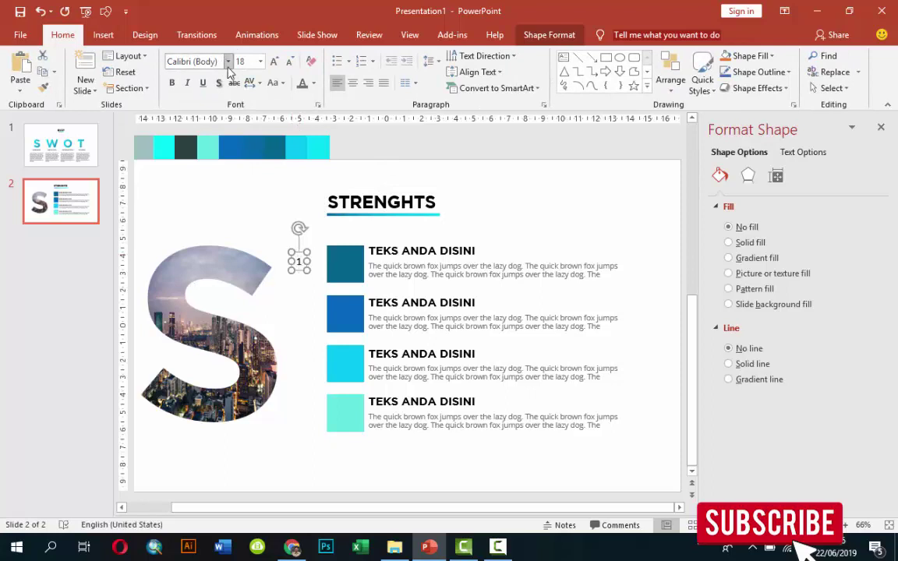
- Format the 1 as white Gotham Bold 40 pt and move it onto the first teal square
click(209, 60)
click(214, 161)
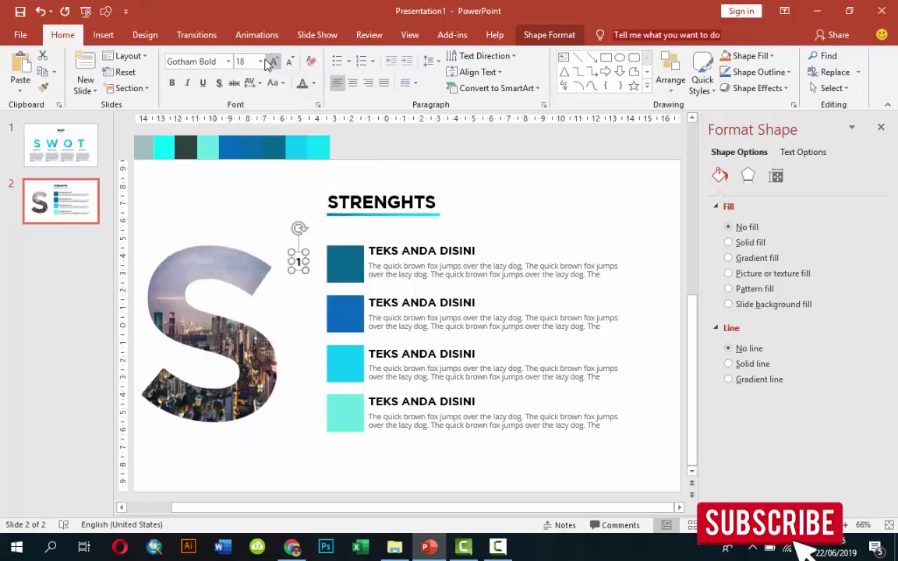
click(260, 61)
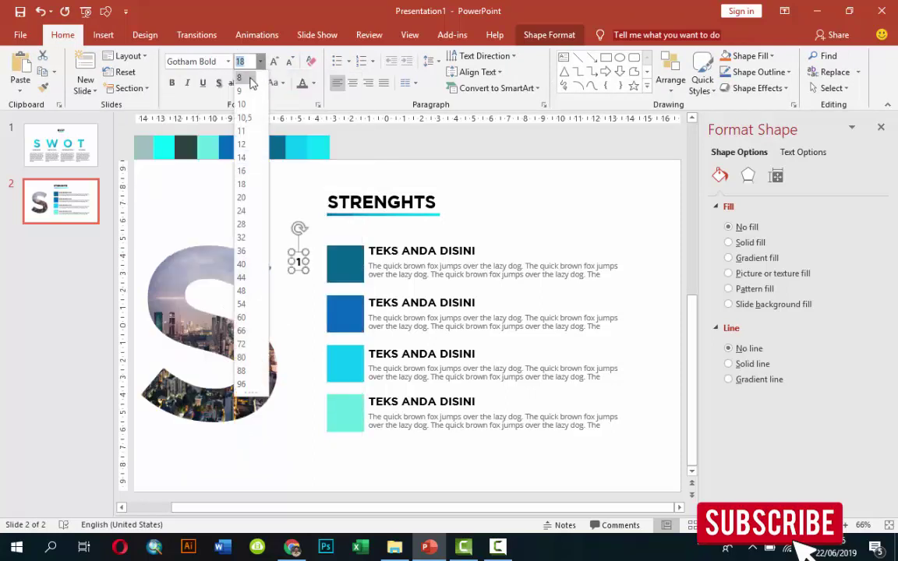
click(242, 263)
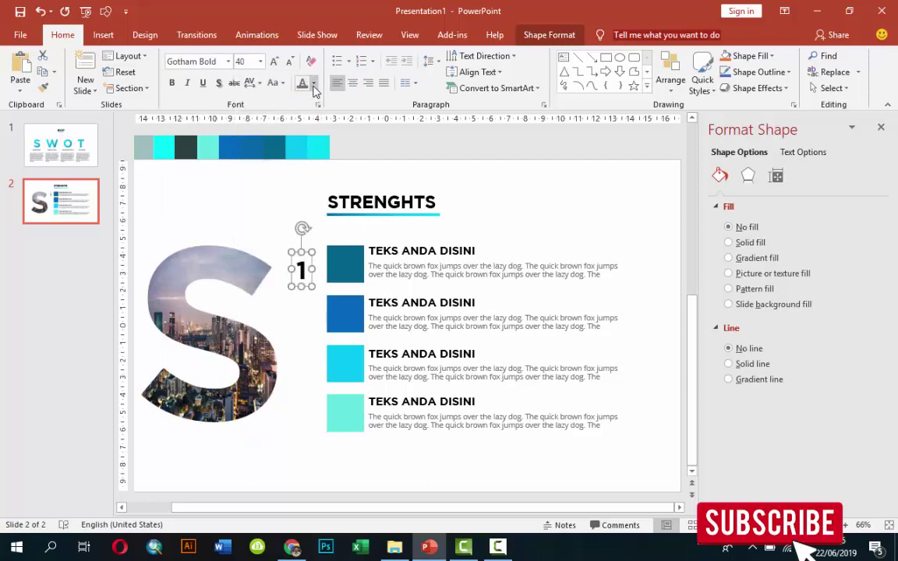
click(313, 84)
click(302, 254)
drag(313, 261, 355, 253)
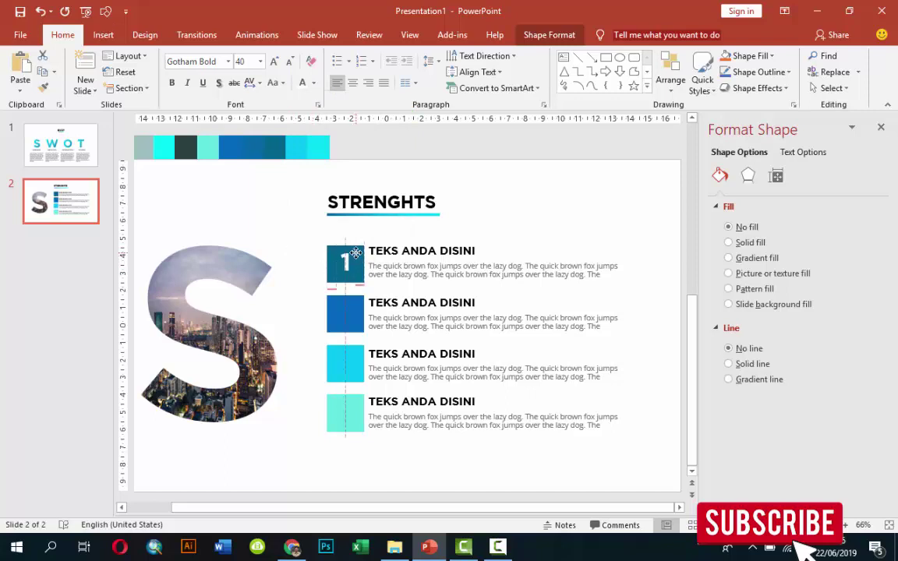
- Copy the number onto the second and third squares, changing them to 2 and 3
mouse_move(356, 254)
mouse_down()
mouse_move(365, 265)
mouse_move(354, 318)
mouse_up()
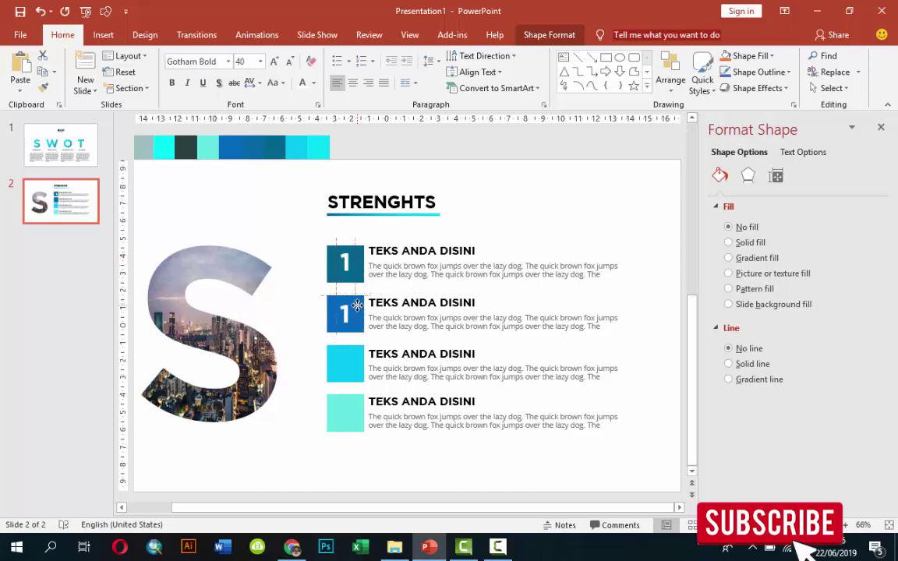
double_click(346, 311)
text(2)
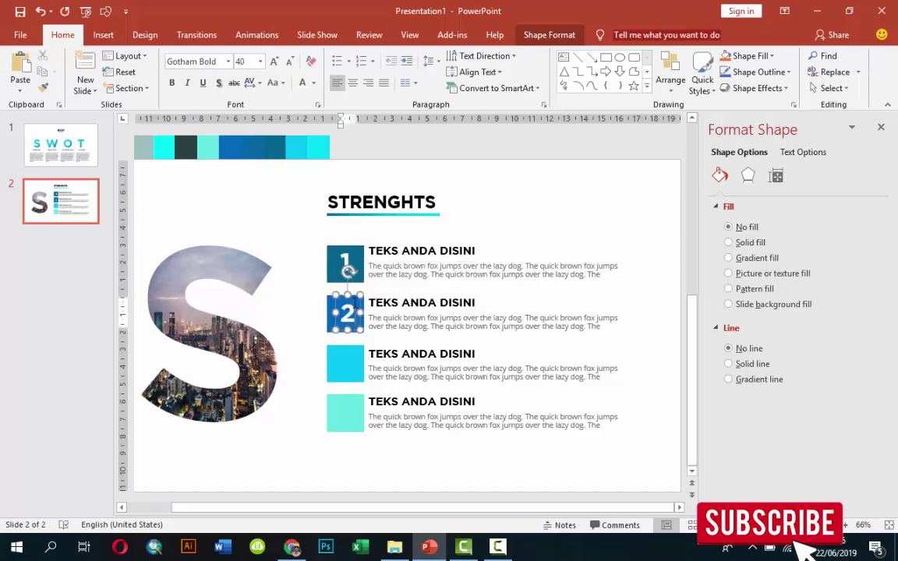
drag(355, 307, 347, 360)
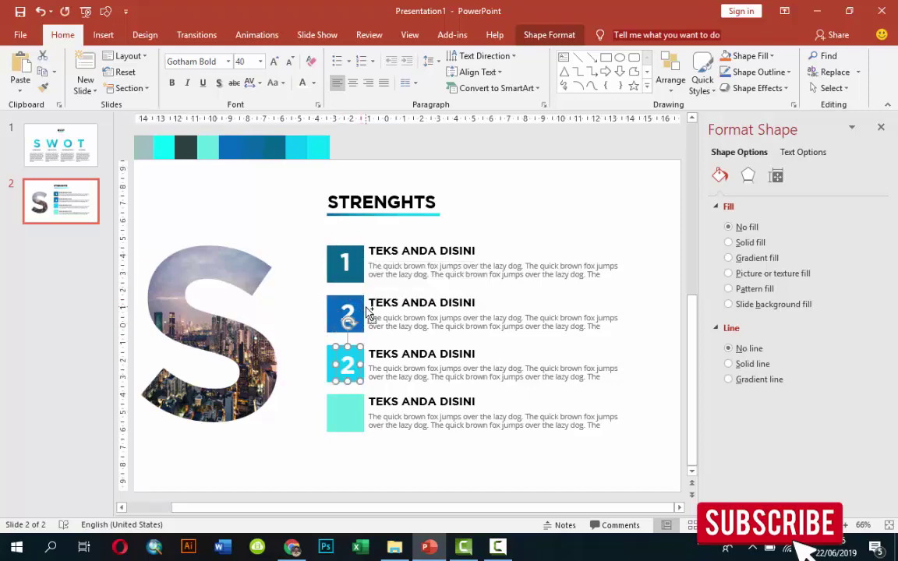
double_click(347, 362)
text(3)
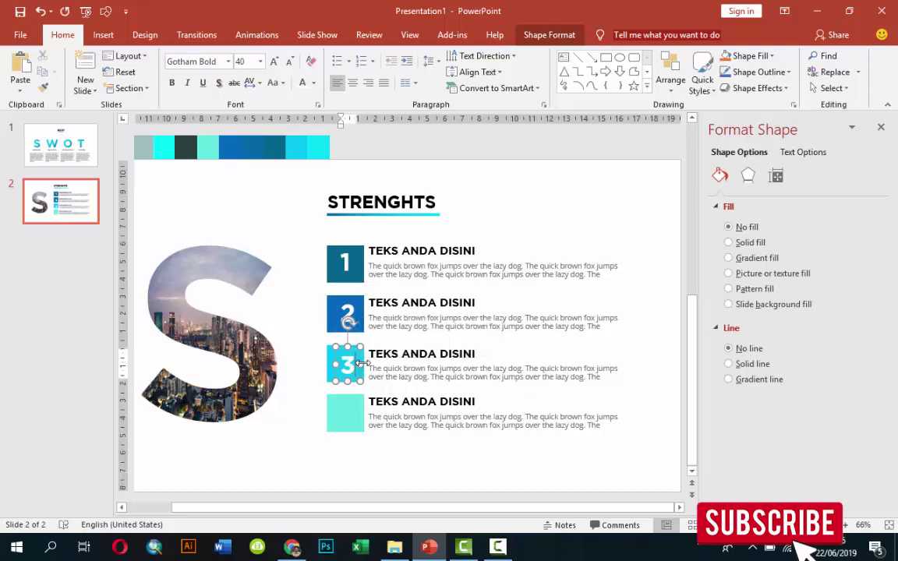
- Copy the number onto the fourth square as 4, then deselect to review the slide
drag(361, 361, 359, 412)
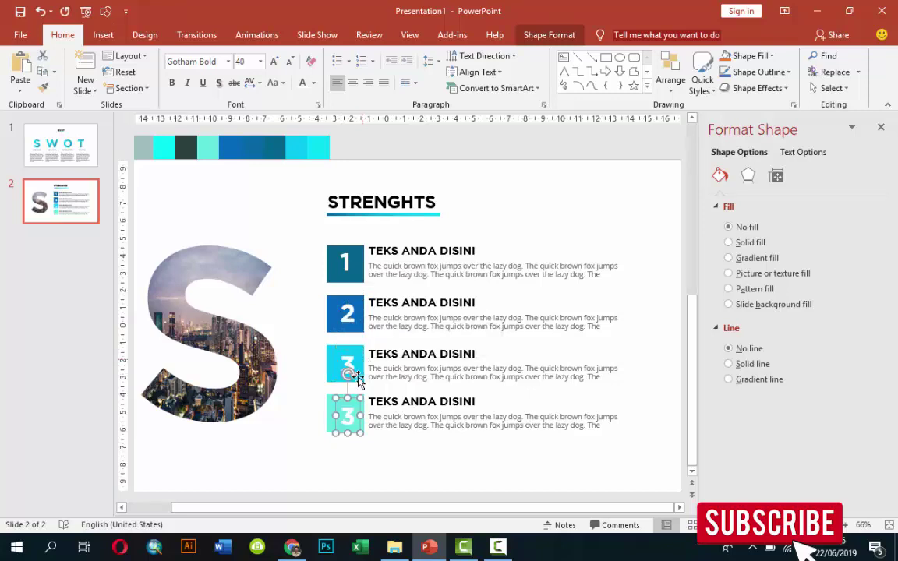
double_click(348, 415)
text(4)
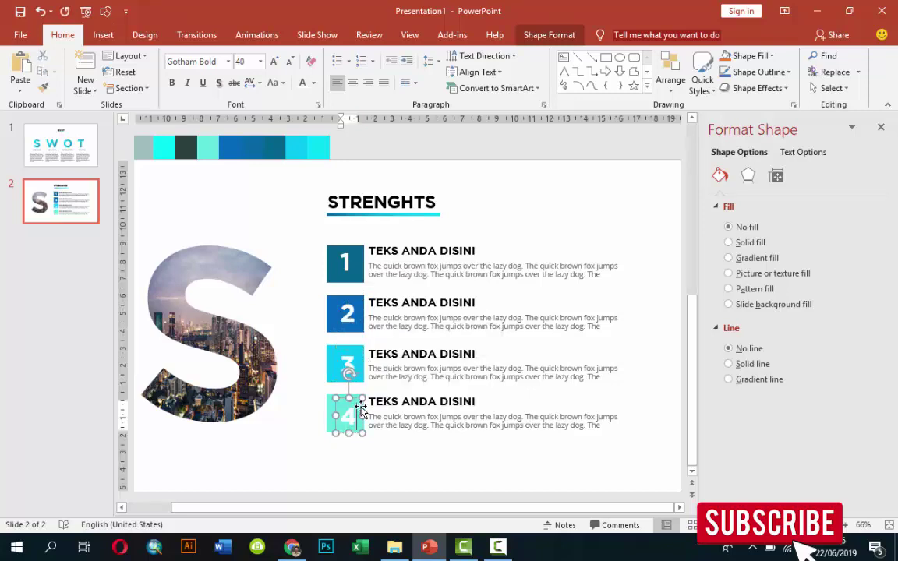
click(353, 358)
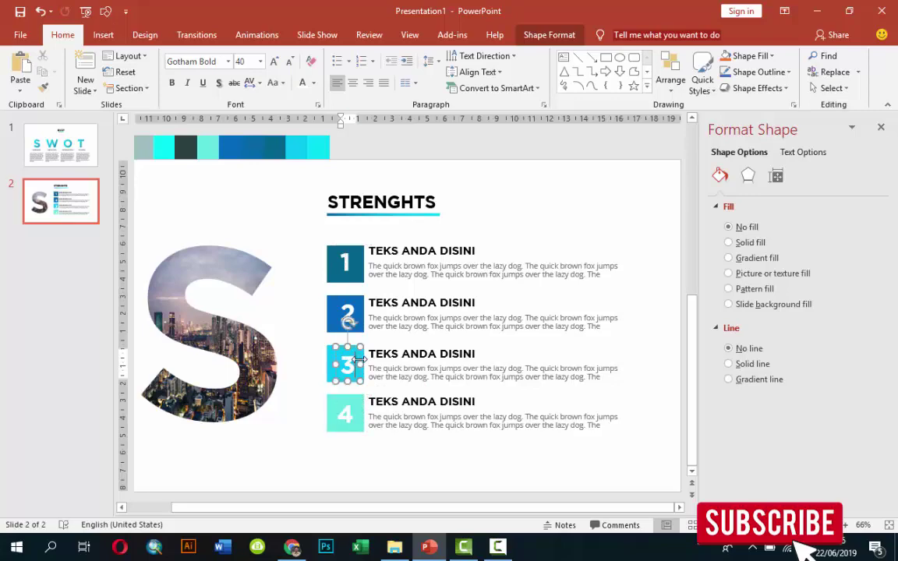
click(359, 359)
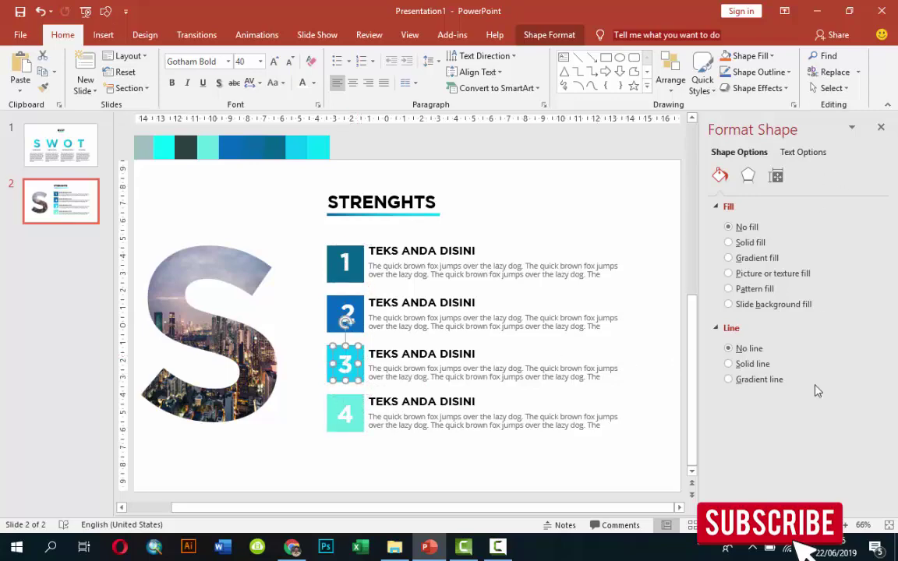
ctrl+scroll(493, 343, down, 2)
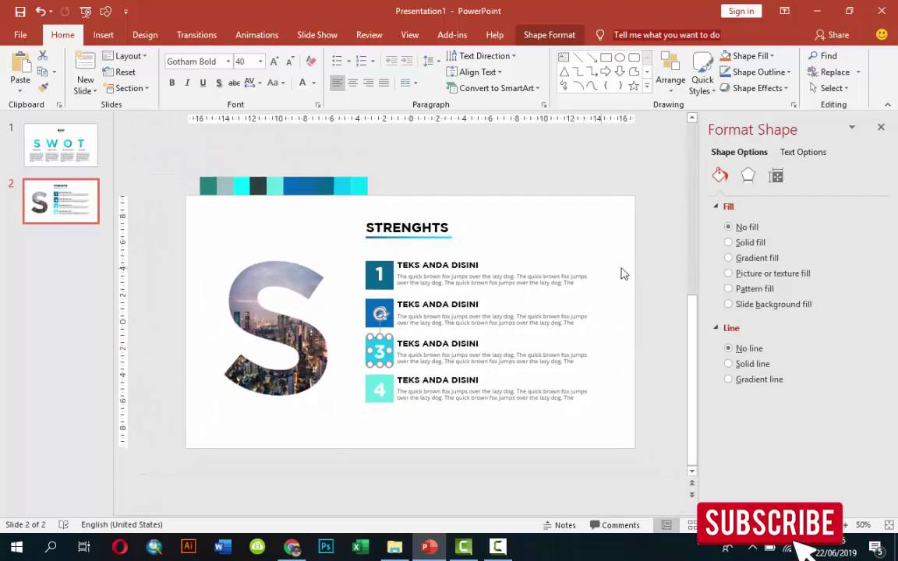
click(657, 272)
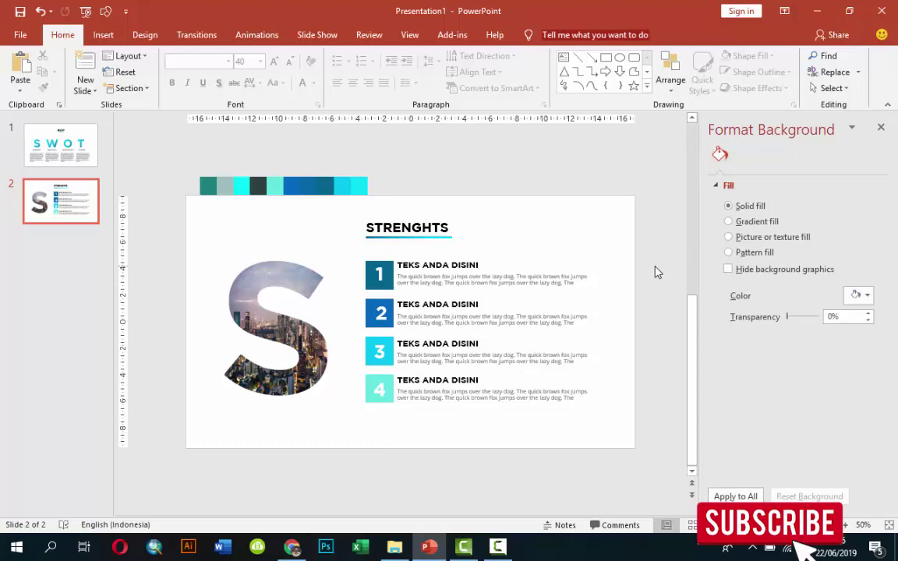
- Duplicate the STRENGHTS slide and delete the city-photo S from the copy
right_click(56, 208)
click(93, 271)
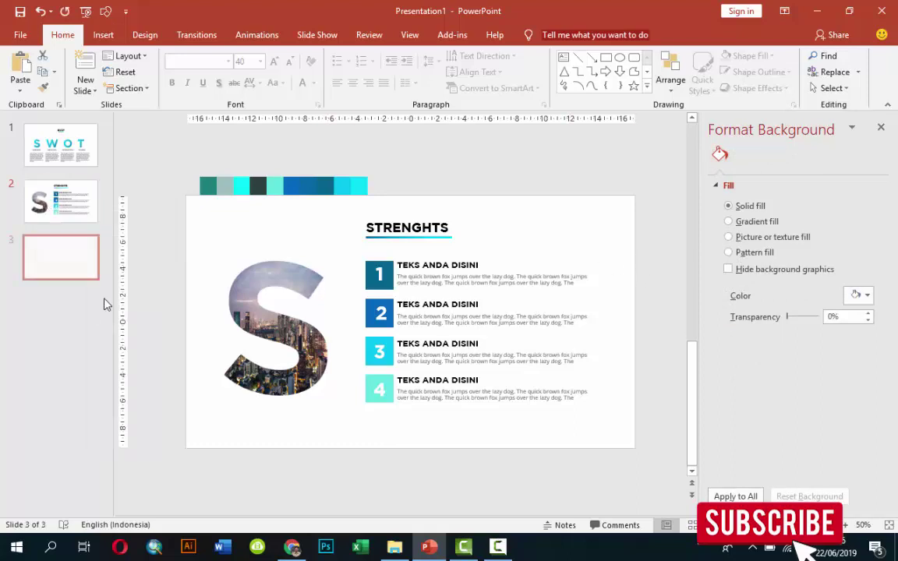
click(368, 209)
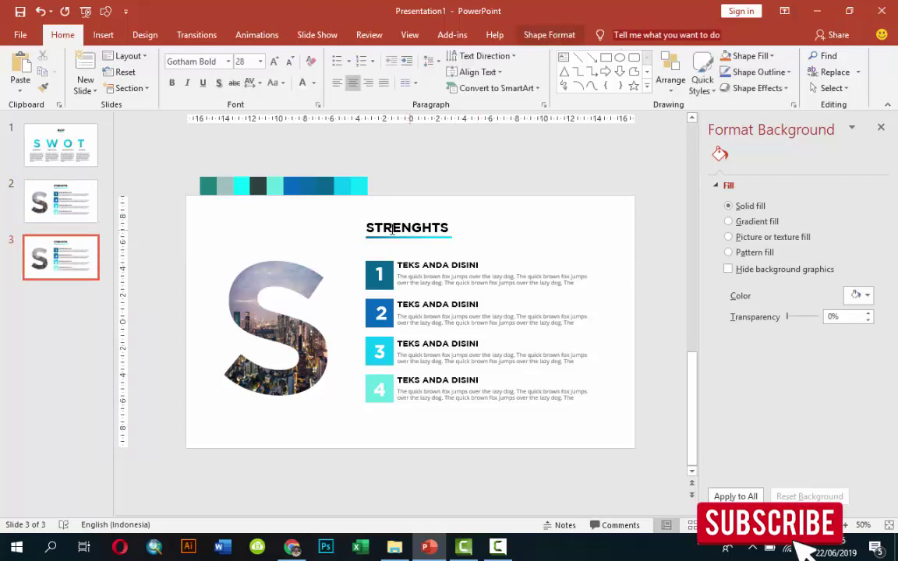
click(301, 281)
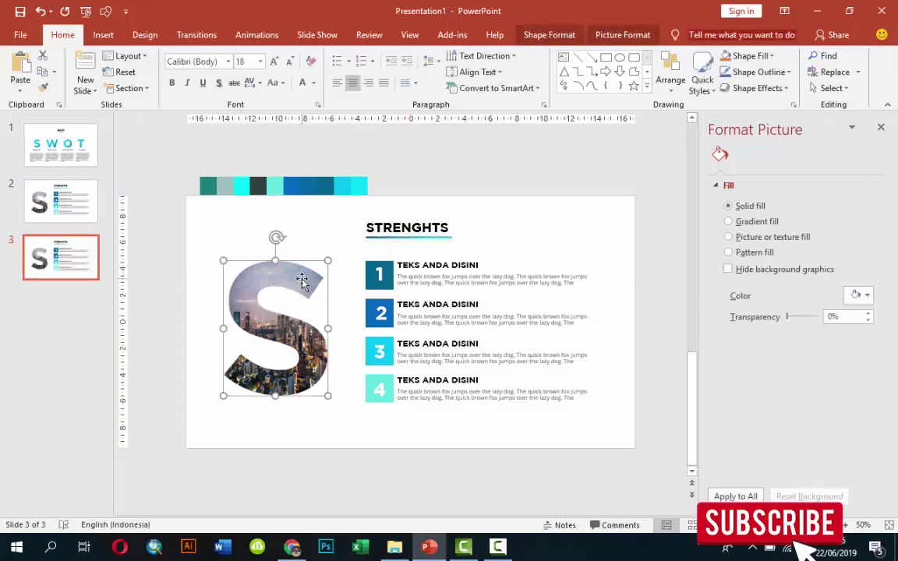
key(Delete)
- Replace the copy's STRENGHTS title with WEAKNESSES
click(372, 227)
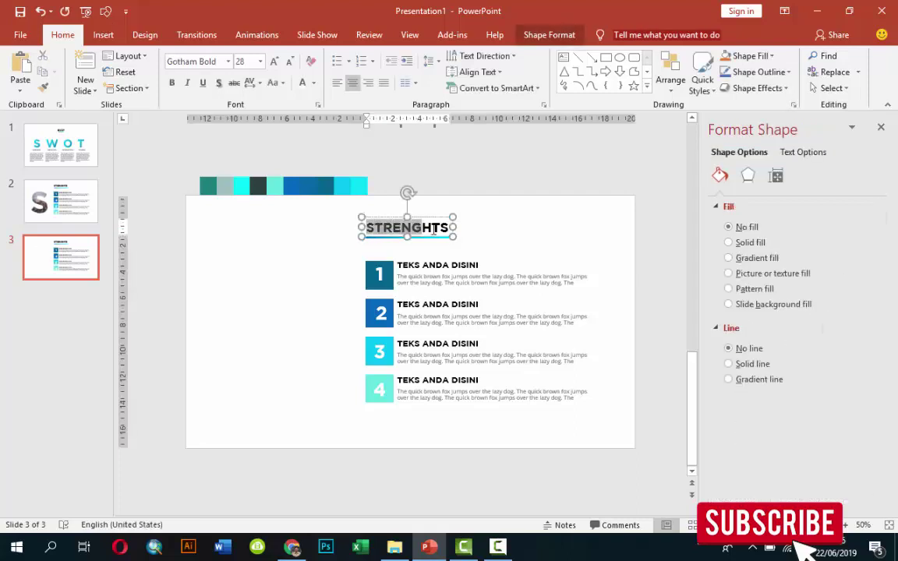
drag(368, 227, 448, 226)
text(WE)
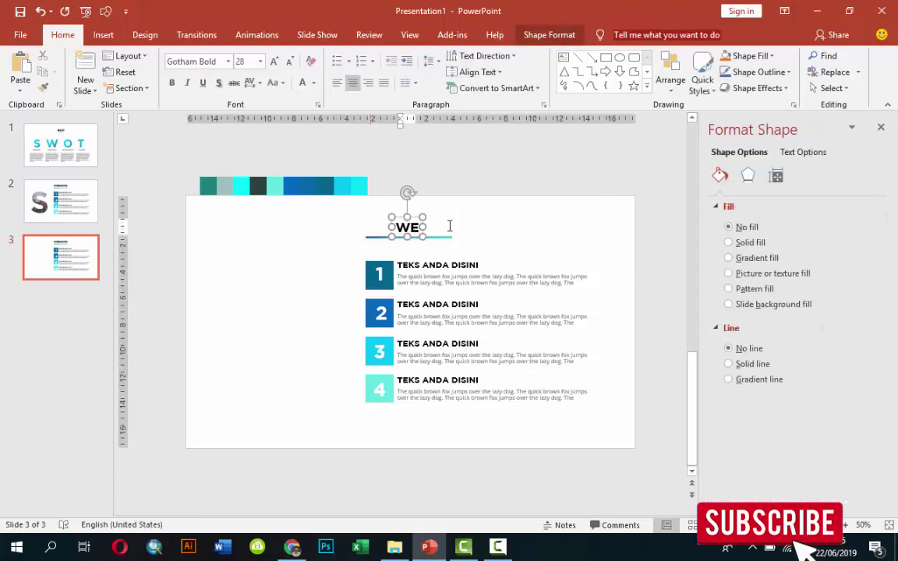
text(AKNESSES)
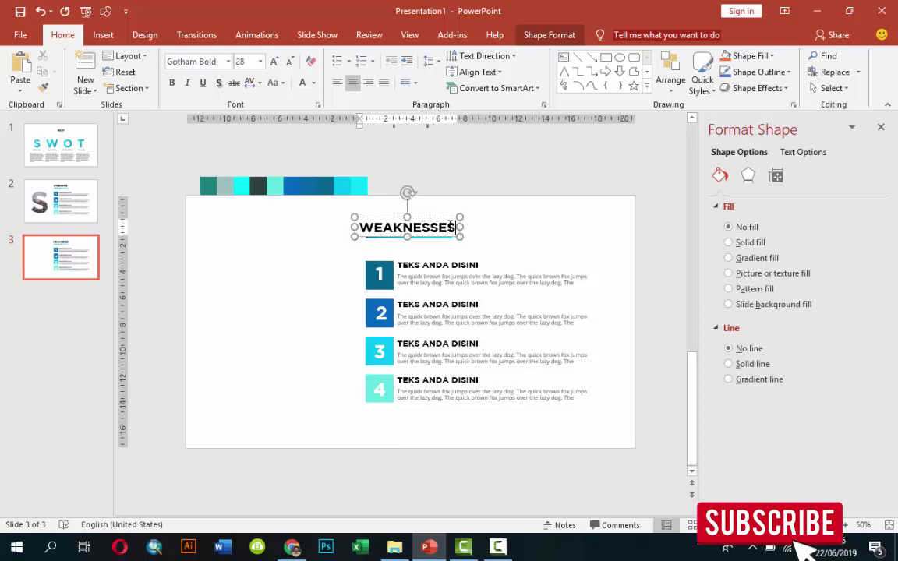
click(492, 235)
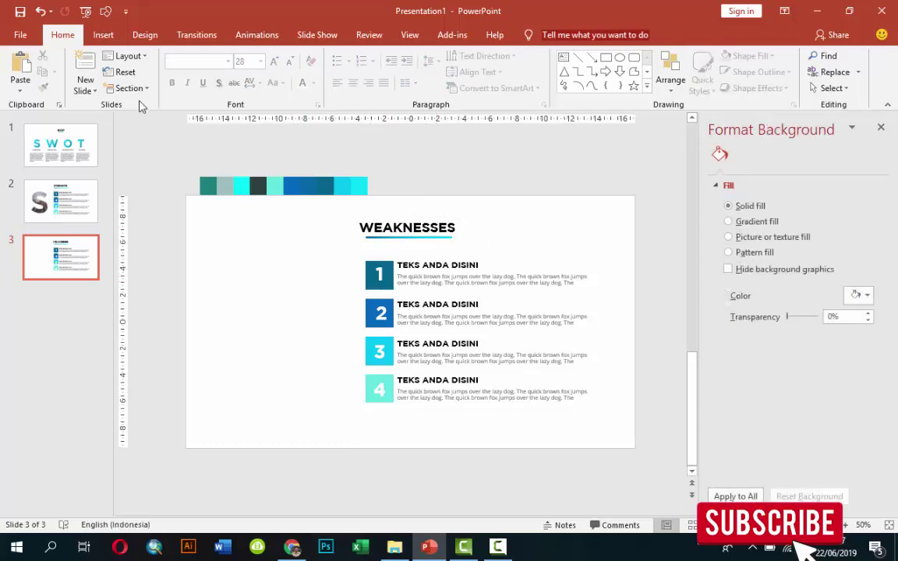
- Add a Gotham Bold W text box, sized 400 then 350 pt, left of the numbered list
click(104, 35)
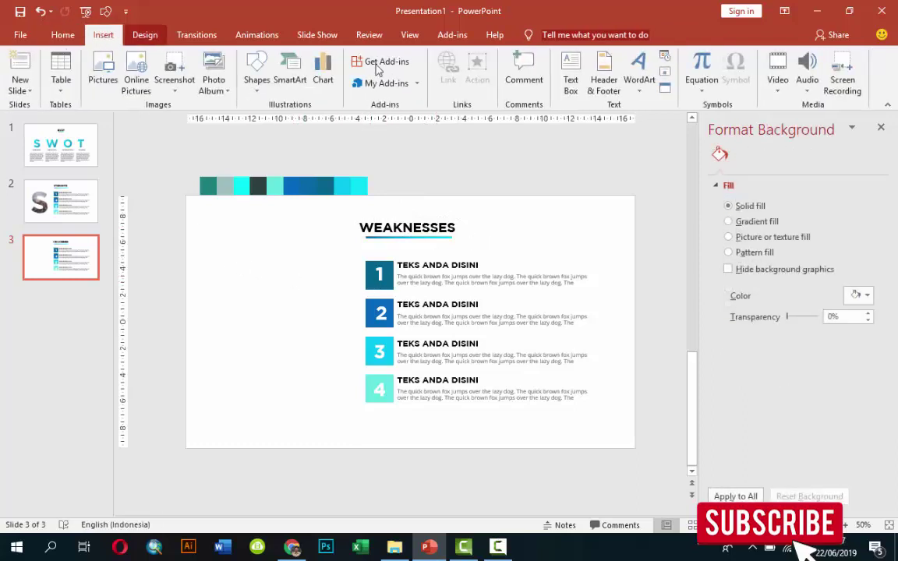
click(571, 74)
click(225, 295)
text(W)
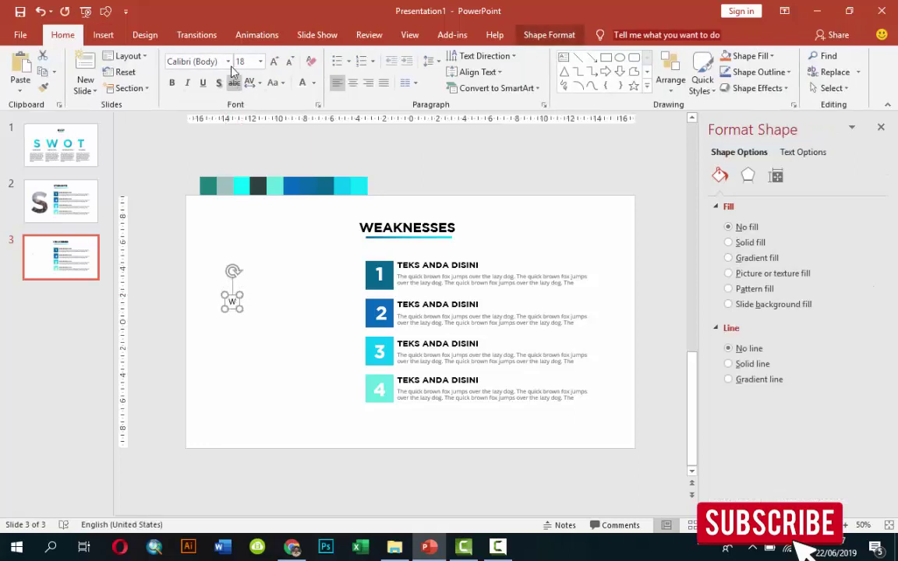
click(228, 61)
click(212, 145)
text(400)
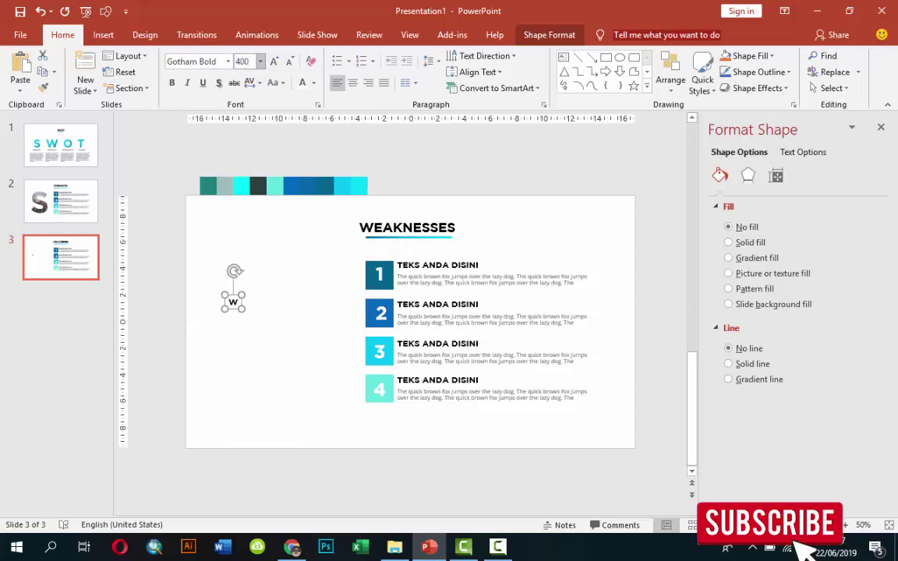
key(Return)
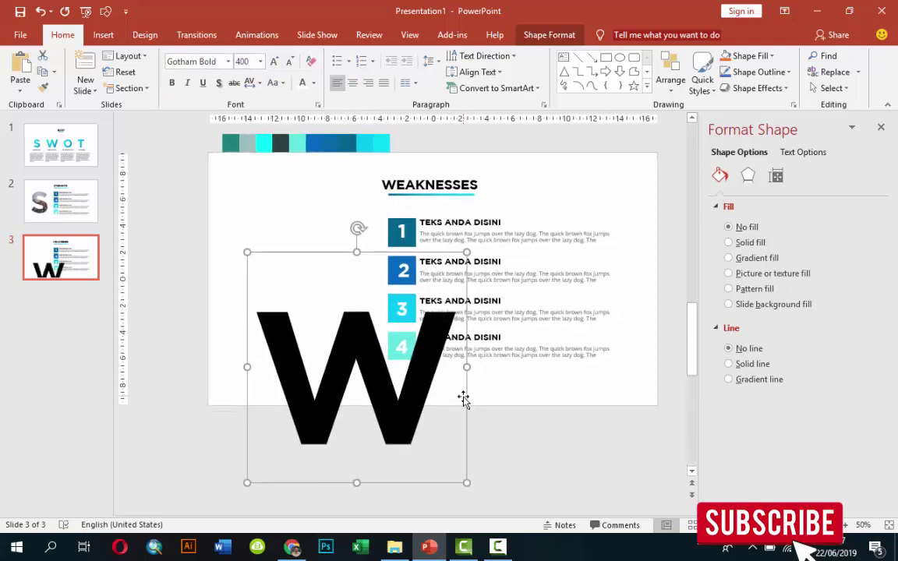
drag(438, 381, 397, 306)
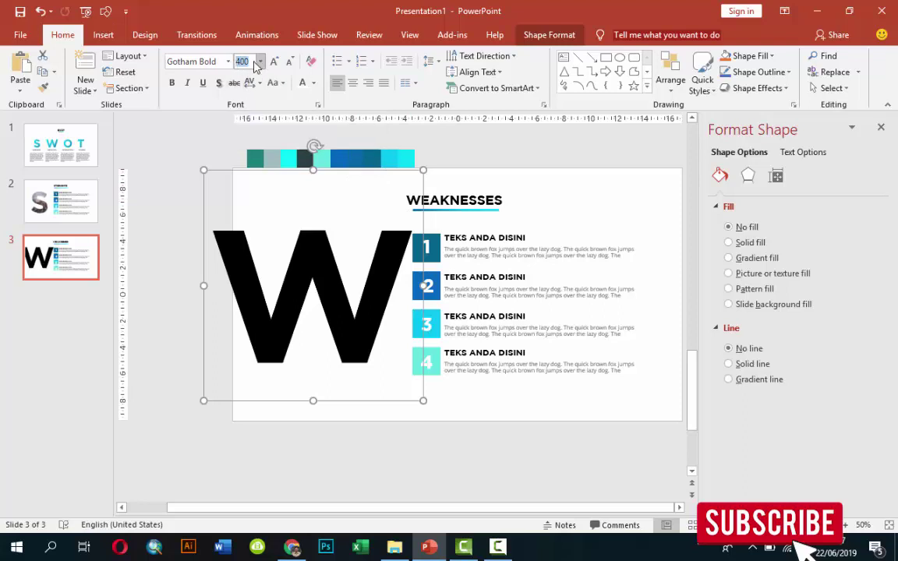
text(350)
key(Return)
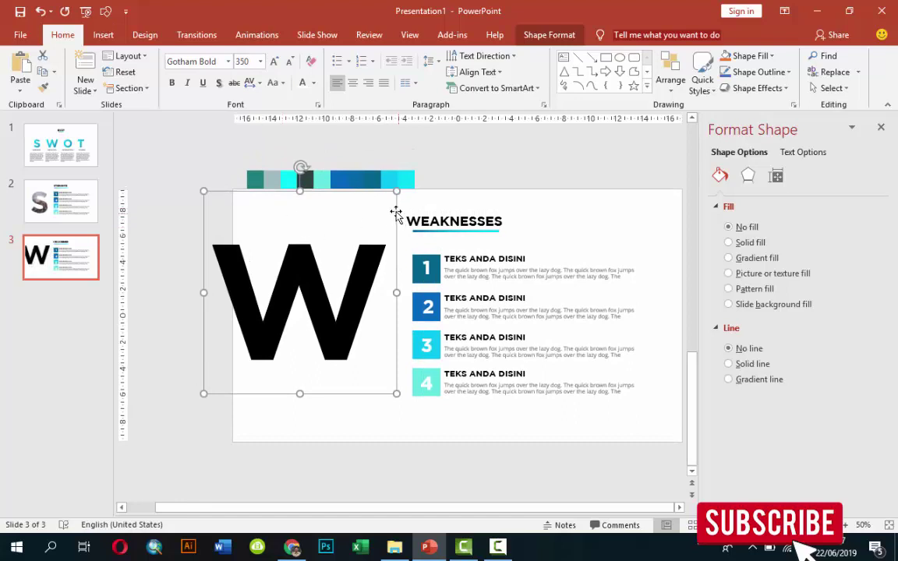
drag(396, 212, 418, 238)
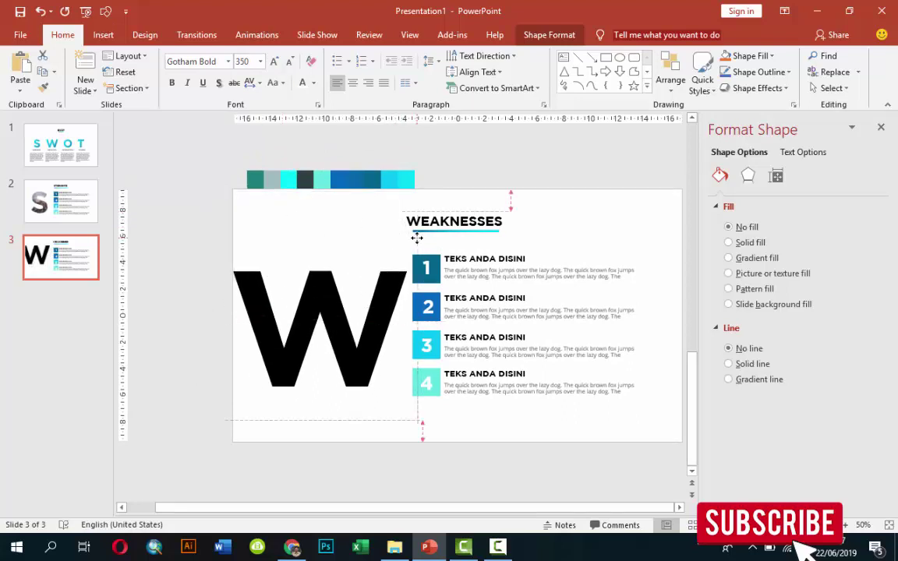
- Draw a rectangle covering the W and send it behind the letter
click(228, 208)
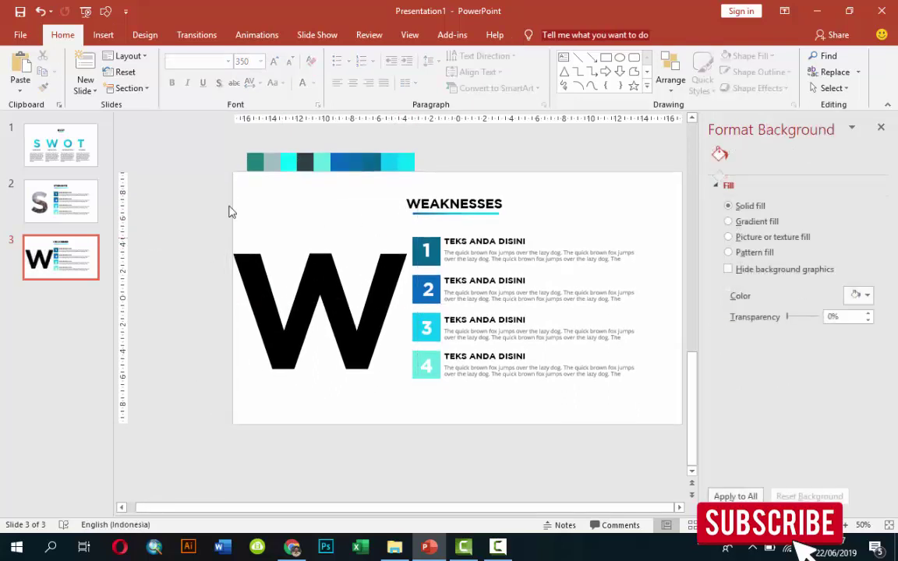
click(103, 34)
click(255, 71)
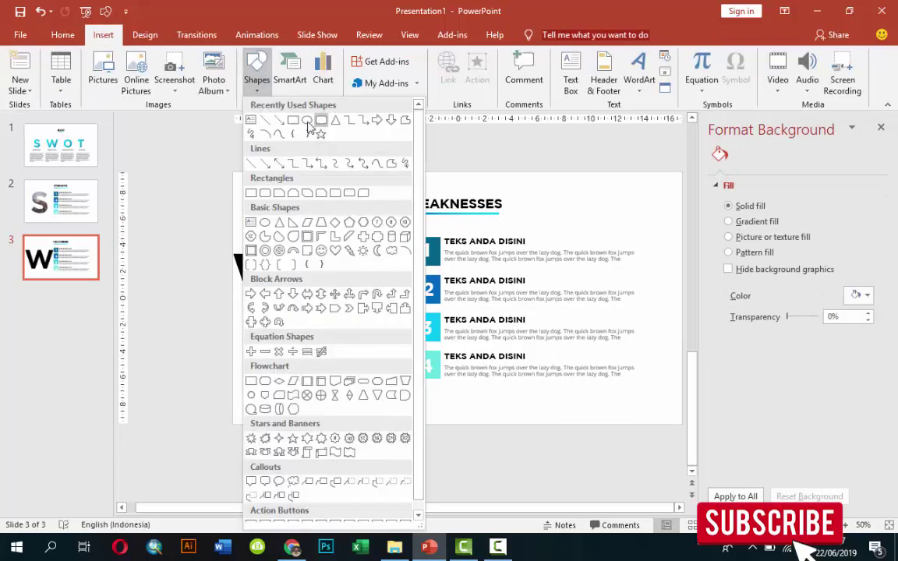
click(264, 111)
drag(205, 213, 416, 396)
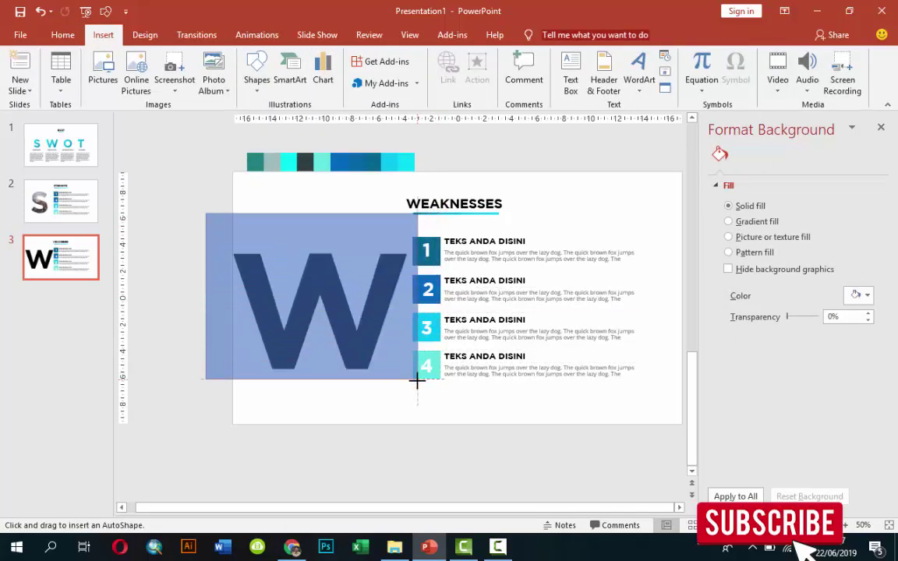
right_click(312, 328)
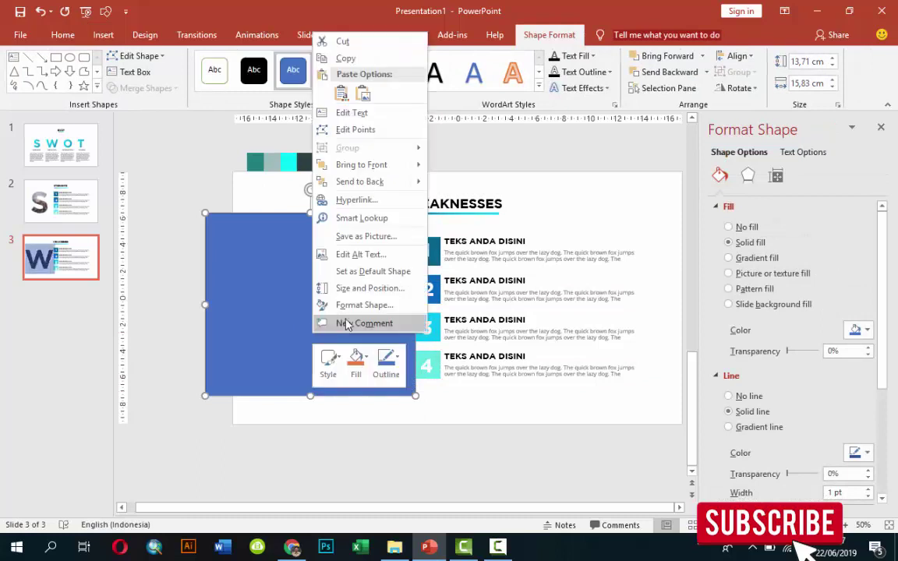
key(Escape)
key(ctrl+shift+bracketleft)
- Intersect the W with the rectangle, remove its outline and fill it with the city photo
click(292, 234)
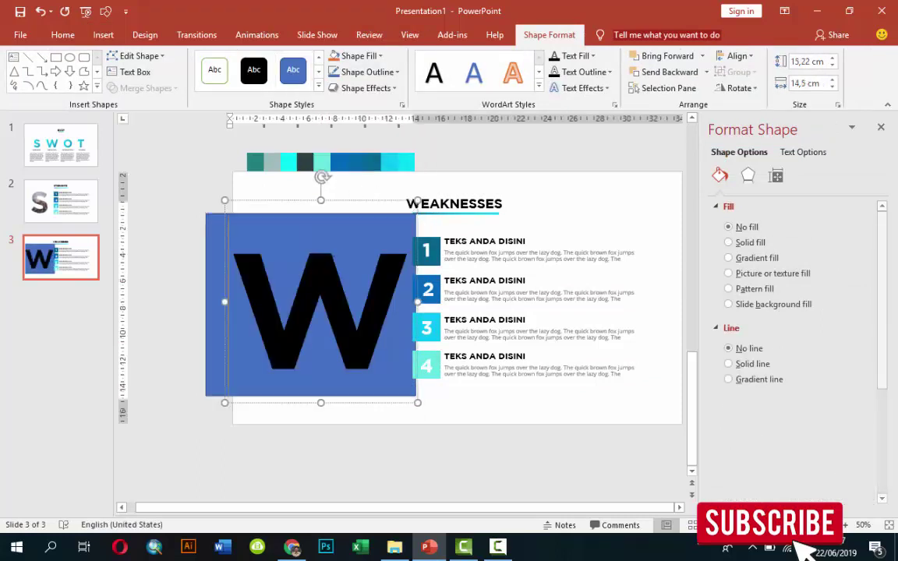
click(213, 264)
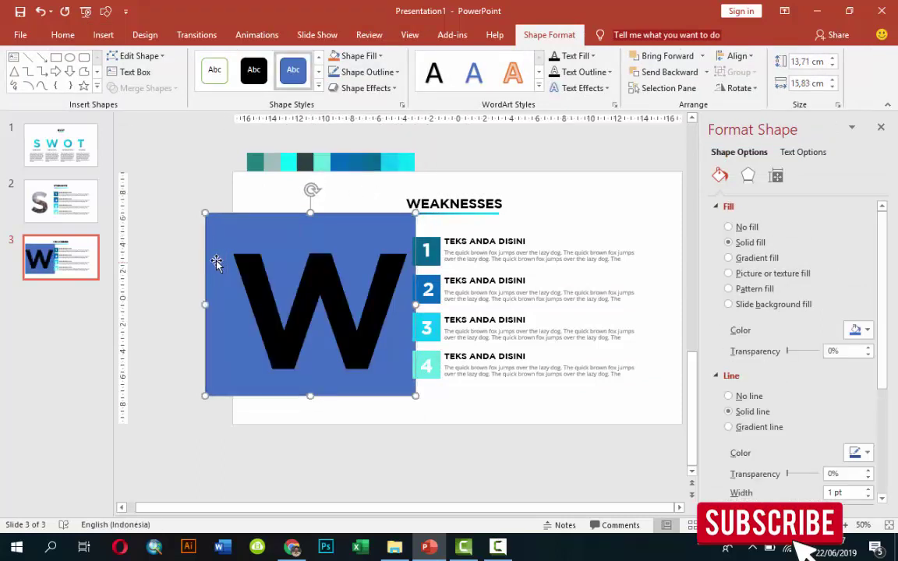
shift+click(319, 312)
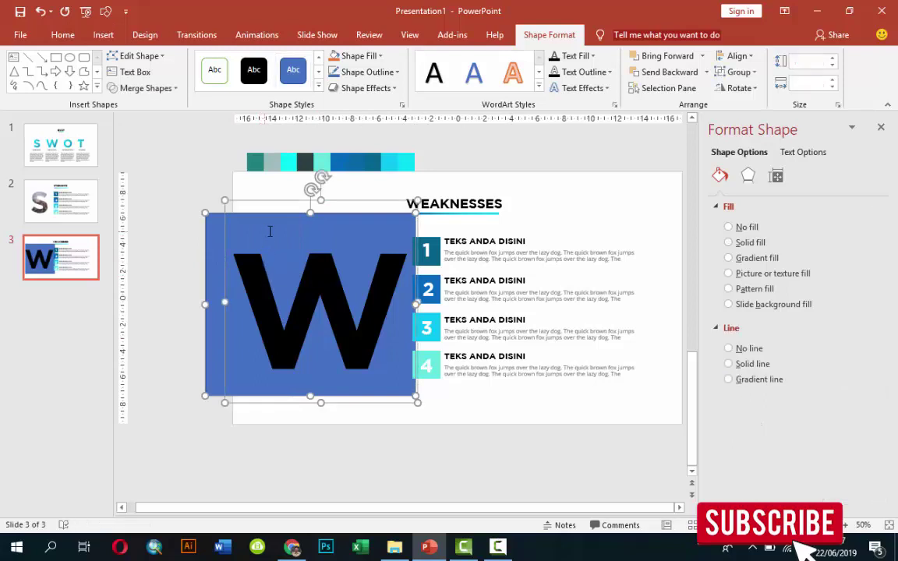
click(160, 88)
click(147, 159)
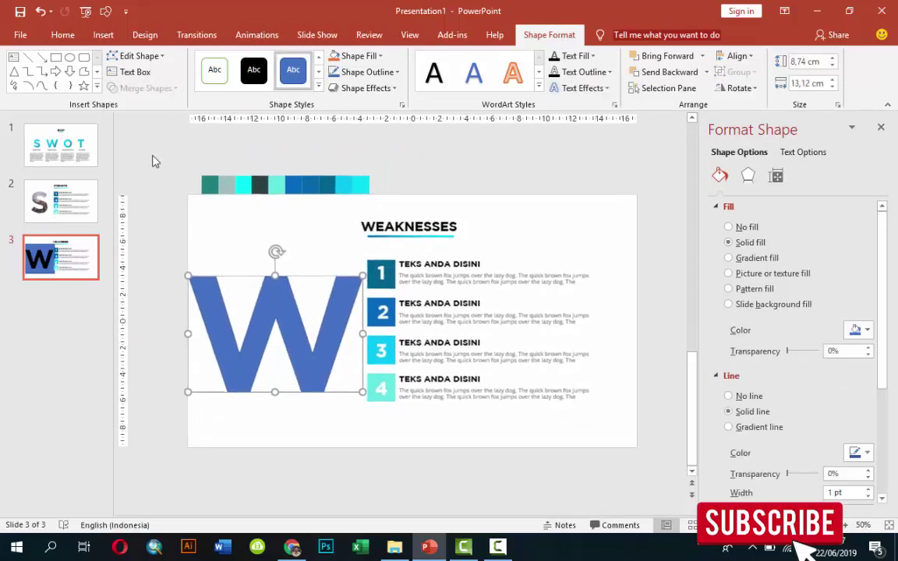
click(735, 396)
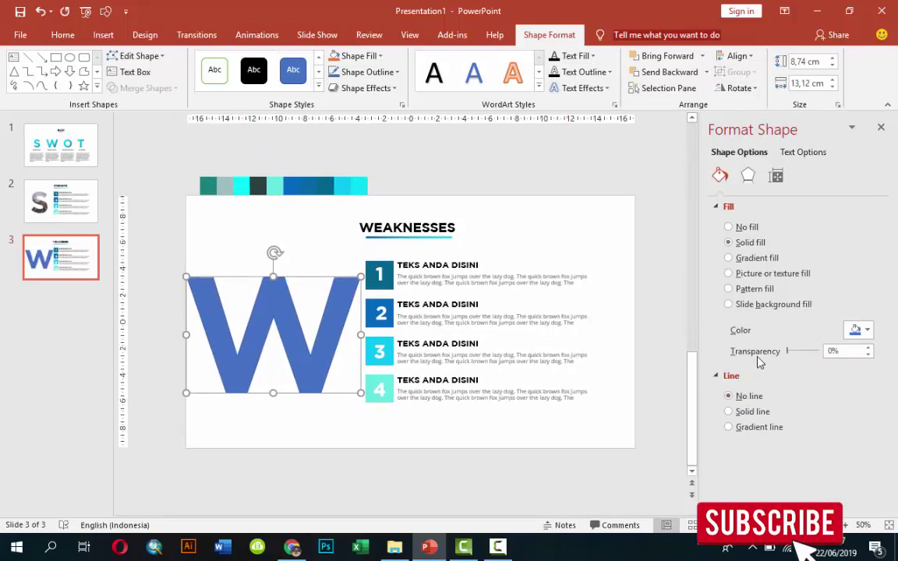
click(752, 276)
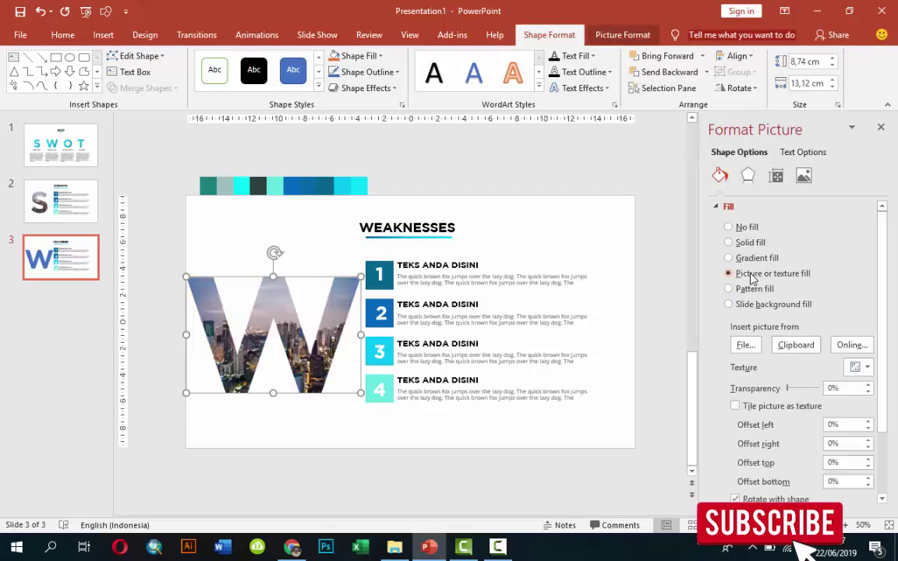
click(49, 195)
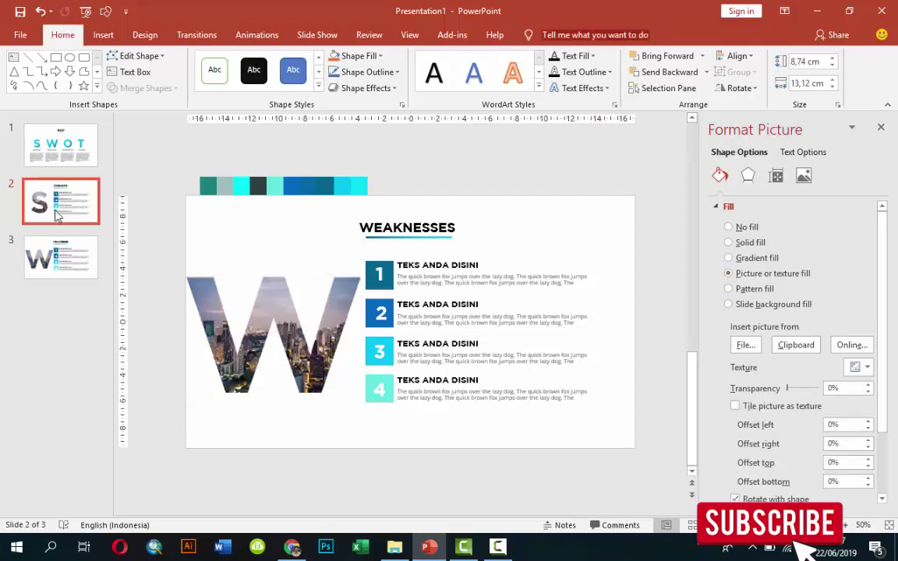
click(57, 258)
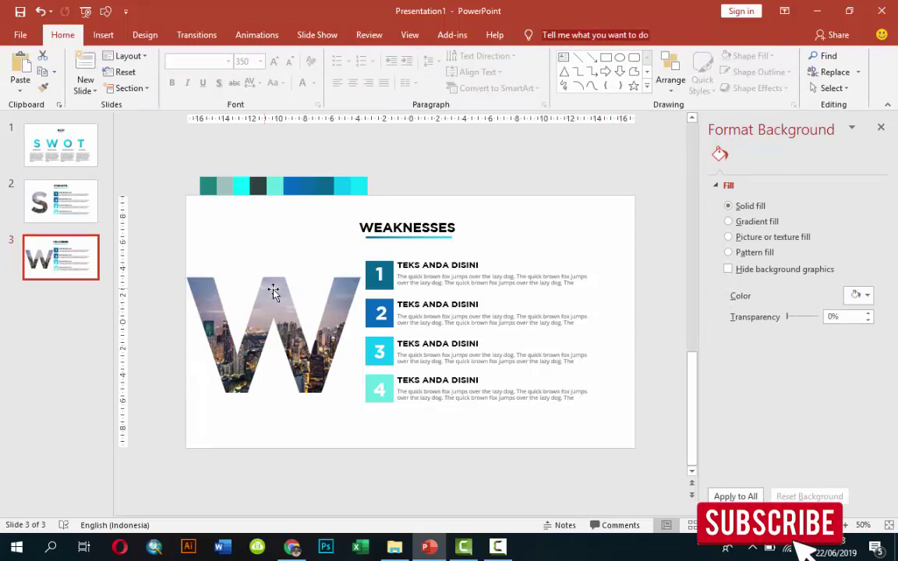
- Duplicate the WEAKNESSES slide and delete the city-photo W from the copy
right_click(72, 280)
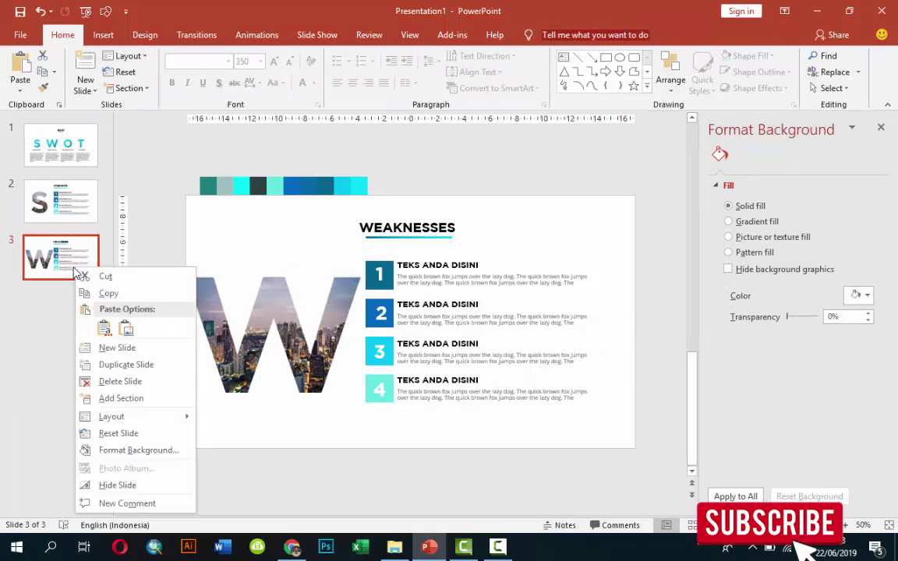
click(129, 365)
click(268, 324)
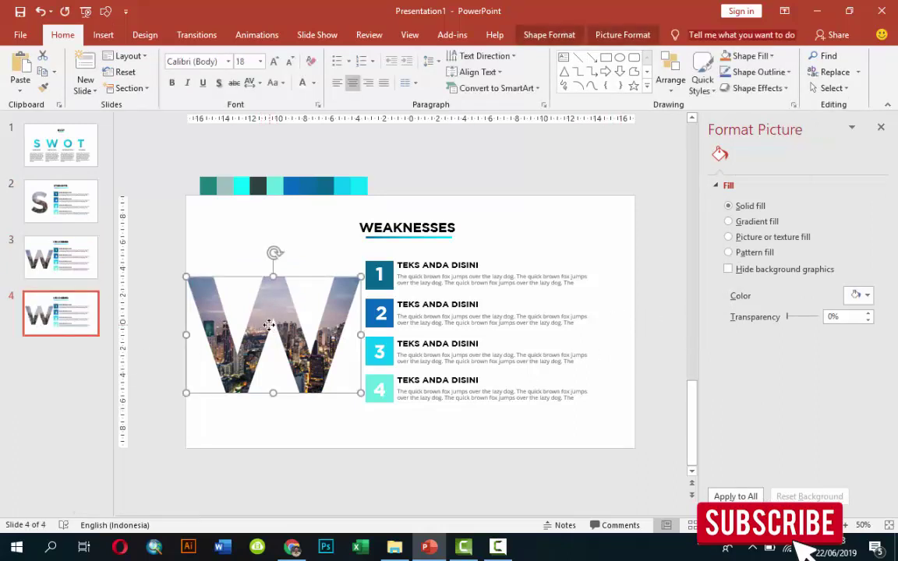
key(Delete)
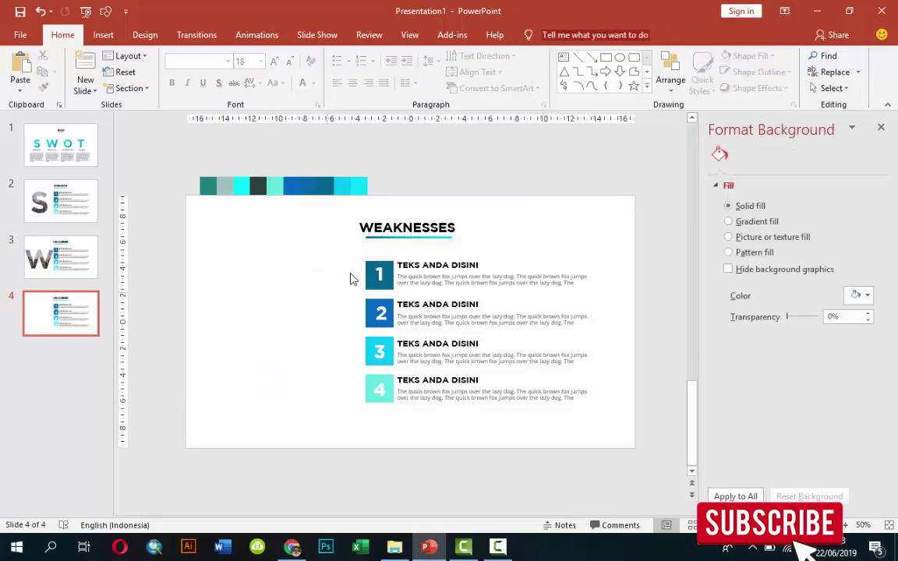
- Replace the copy's WEAKNESSES title with OPPORTUNITIES
click(366, 231)
drag(364, 229, 442, 232)
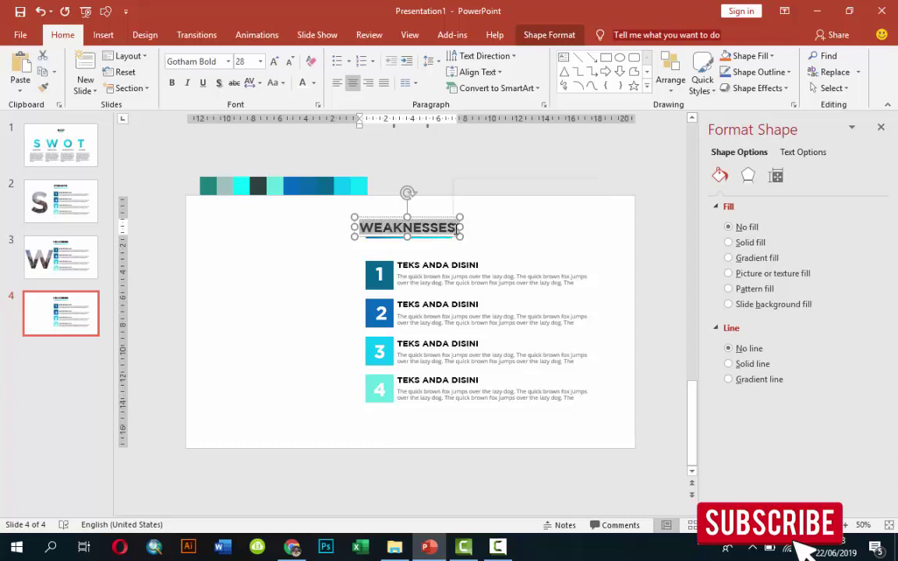
text(OPPORTU)
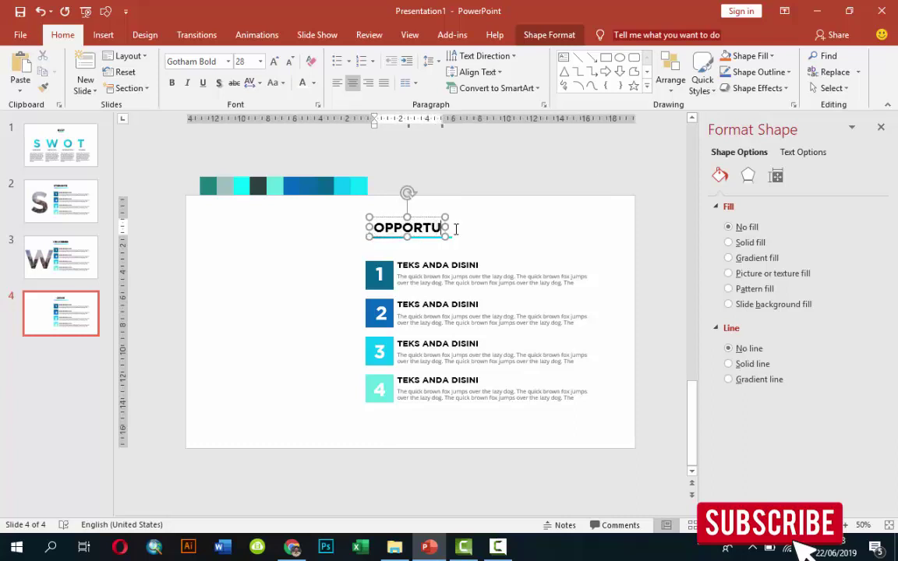
text(NITIES)
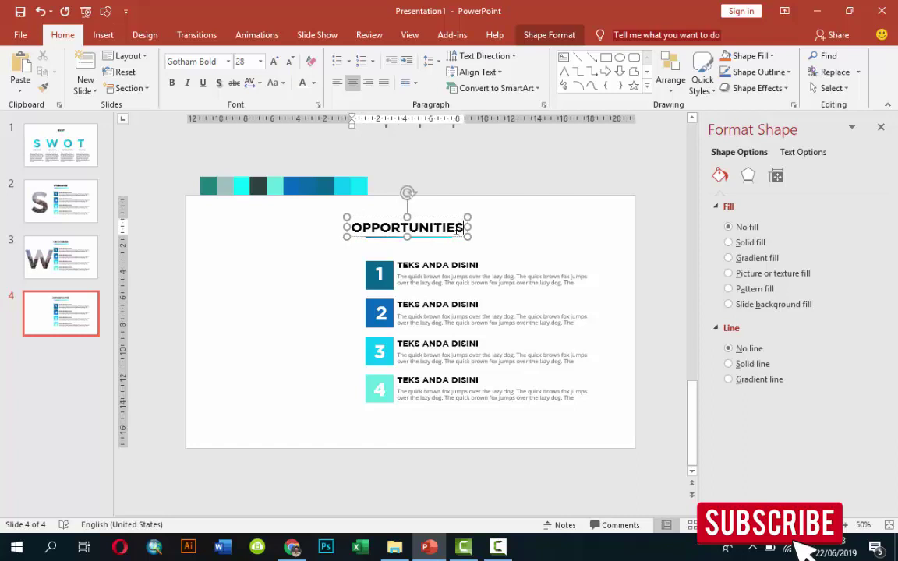
click(515, 226)
- Extend the gradient underline leftward to fit the longer OPPORTUNITIES title
click(378, 237)
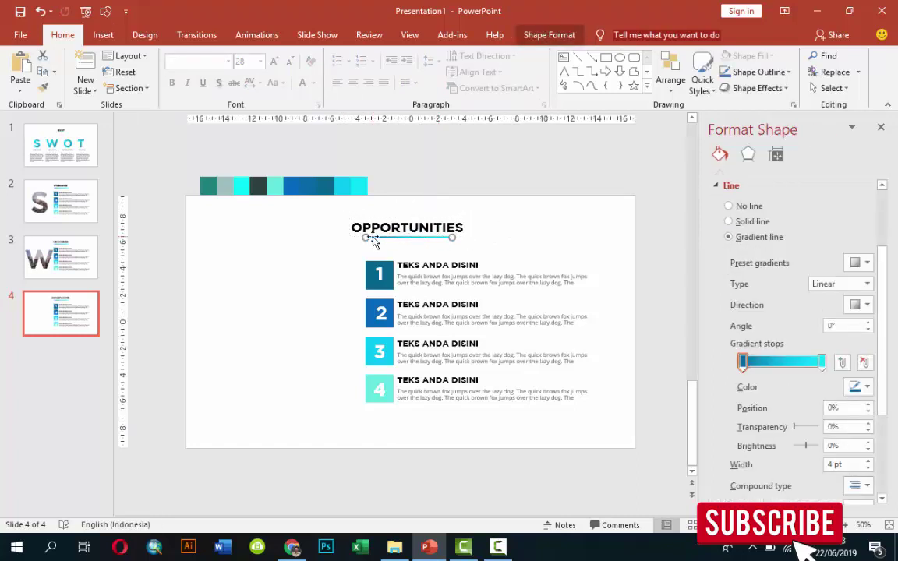
drag(365, 237, 357, 237)
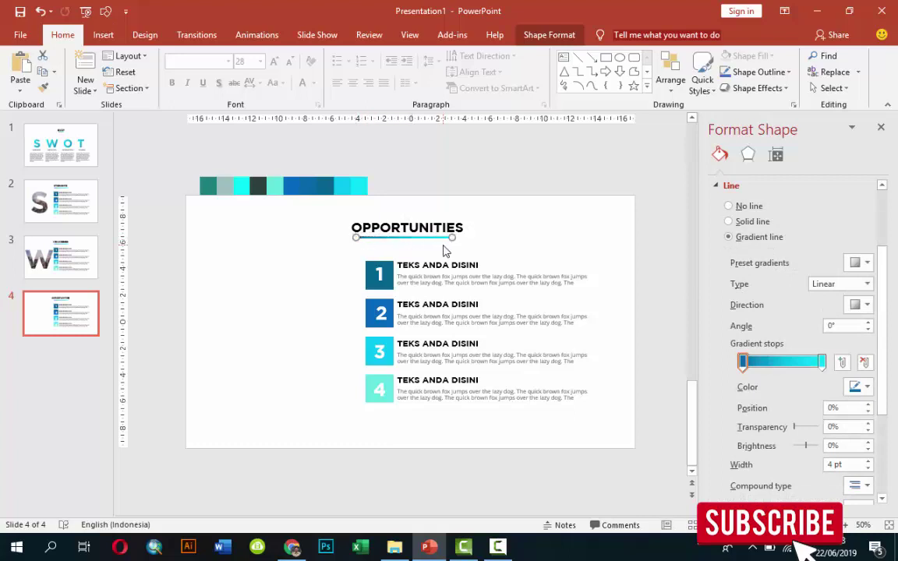
click(529, 243)
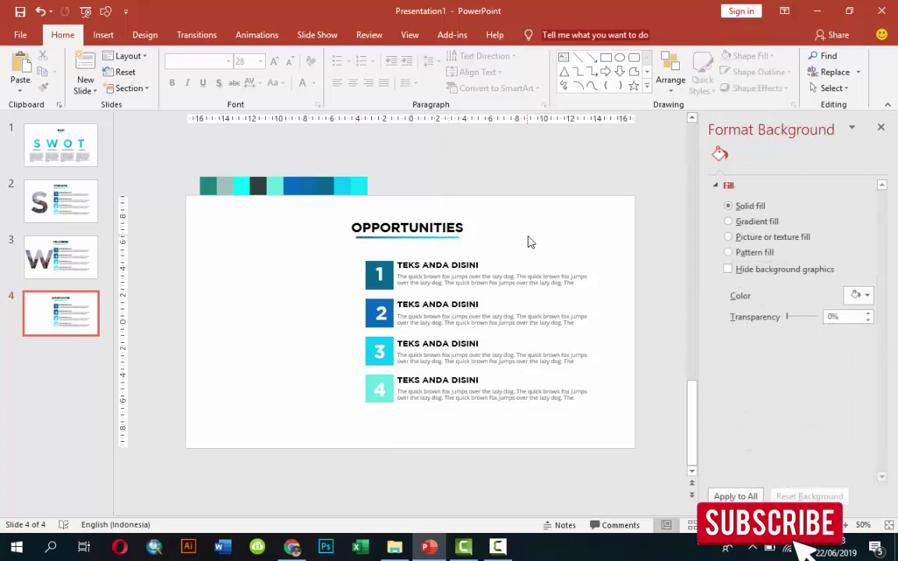
- Add a Gotham Bold 400 pt O text box left of the numbered list
click(102, 34)
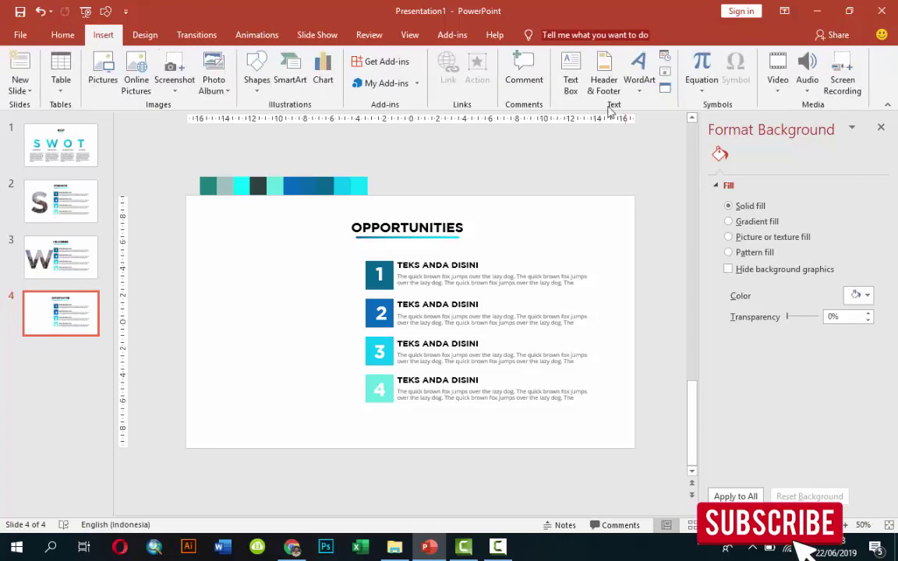
click(563, 86)
click(231, 310)
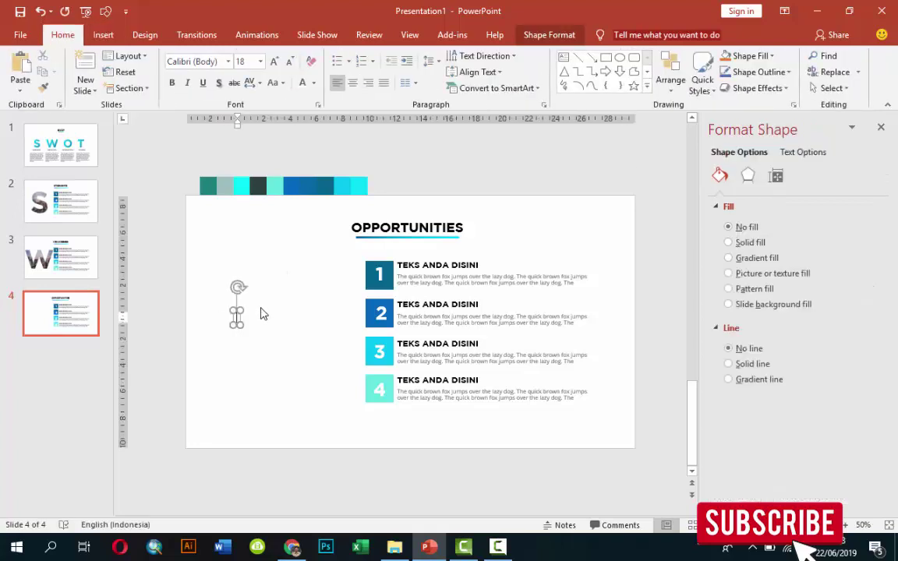
click(245, 312)
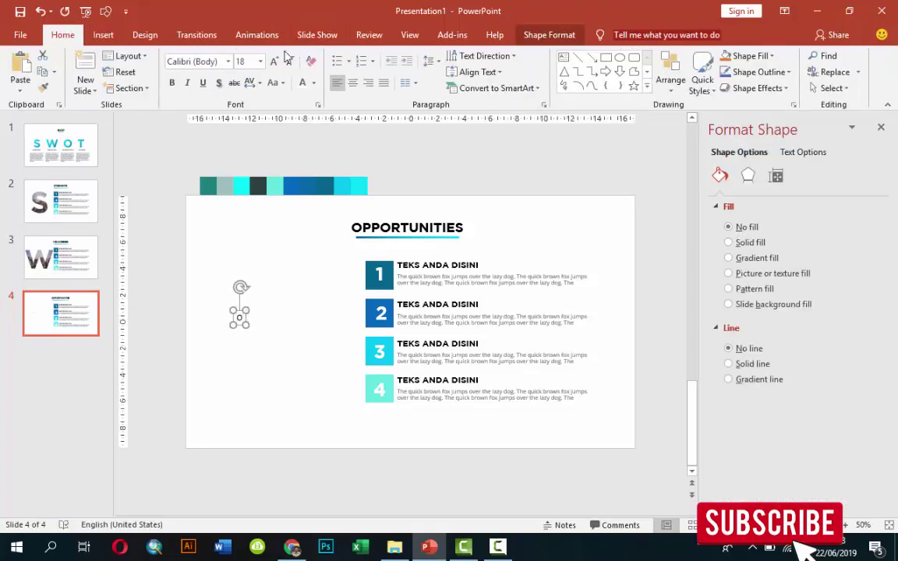
click(205, 60)
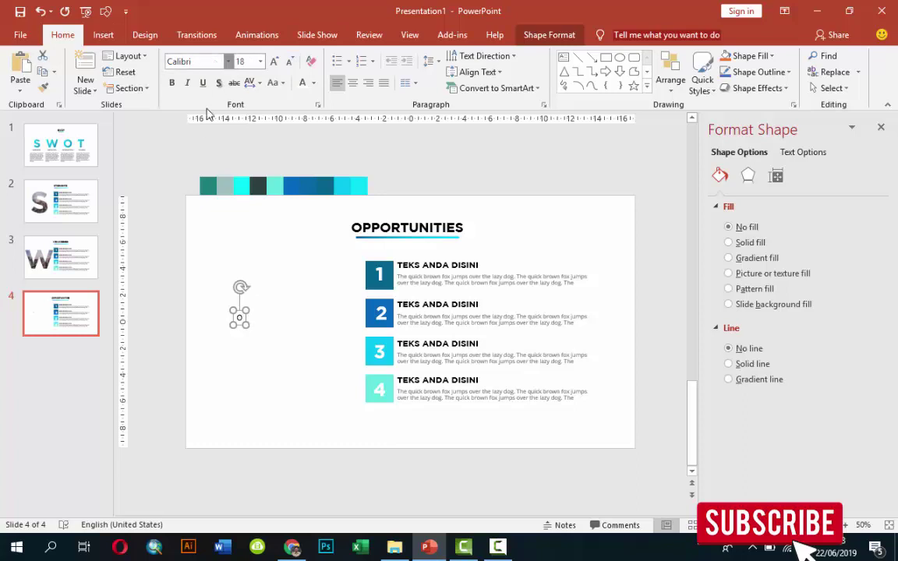
click(228, 61)
click(211, 145)
text(4)
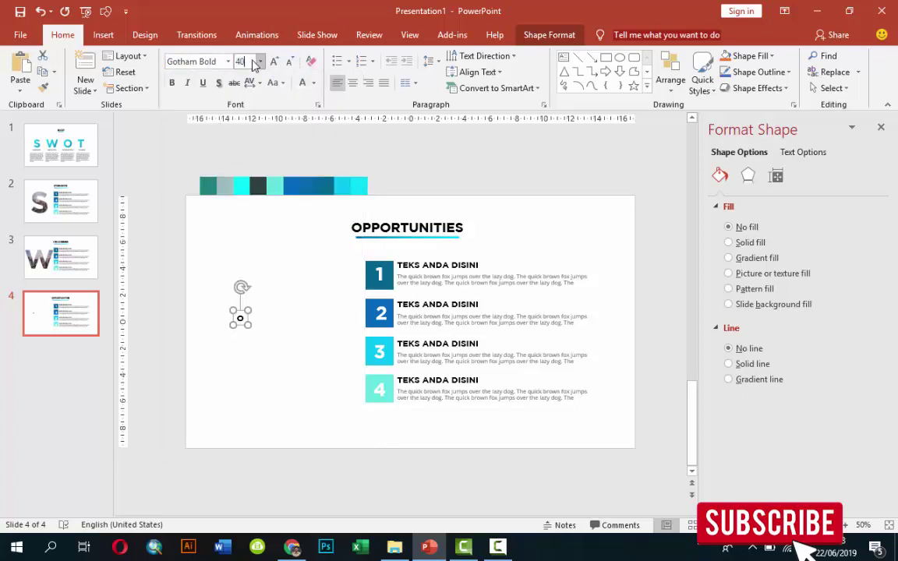
text(0)
key(Return)
mouse_move(378, 371)
mouse_down()
mouse_move(390, 374)
mouse_move(379, 298)
mouse_up()
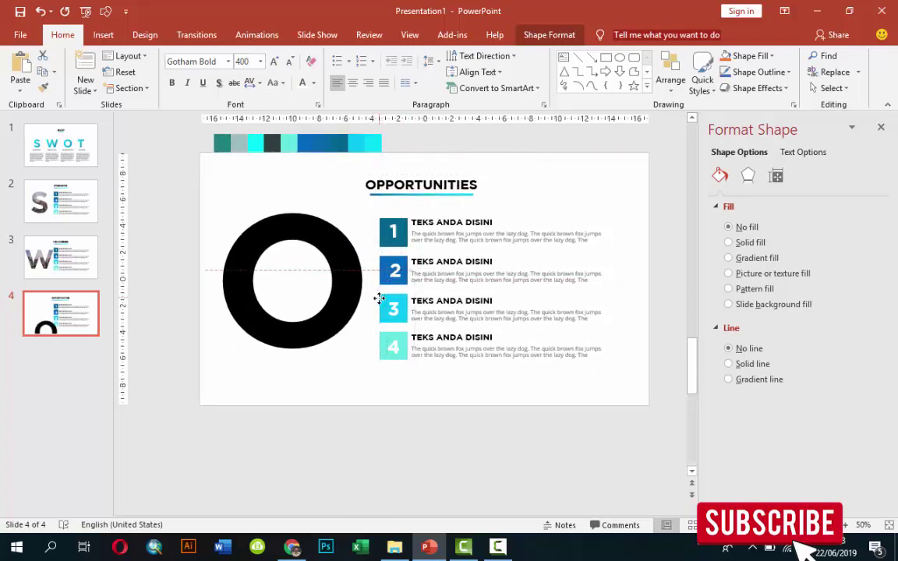
click(217, 248)
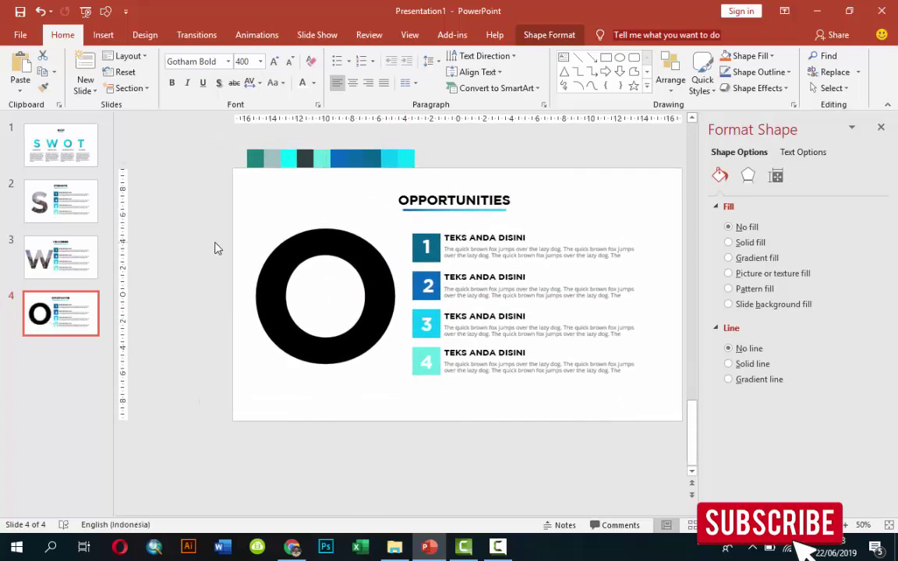
- Draw a rectangle covering the O and send it behind the letter
click(103, 35)
click(256, 69)
click(252, 108)
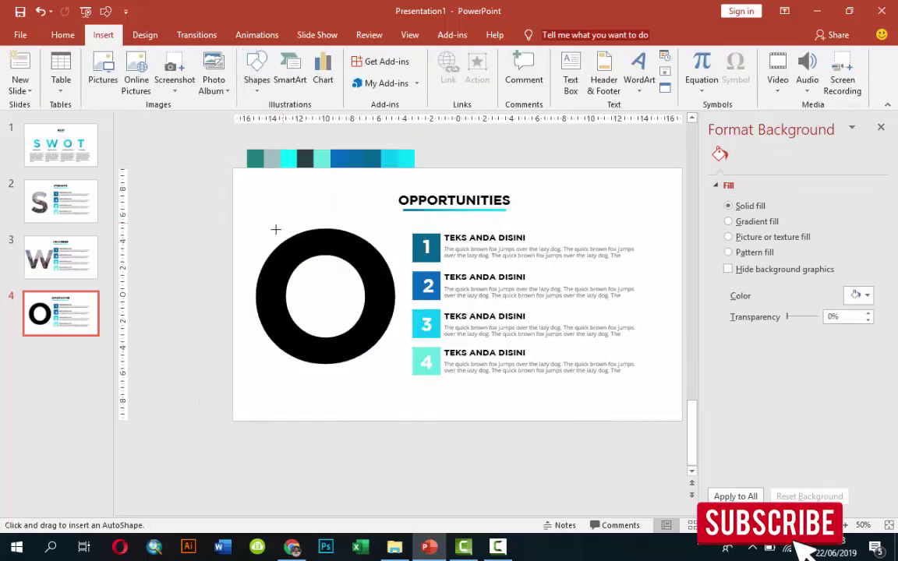
drag(232, 217, 405, 383)
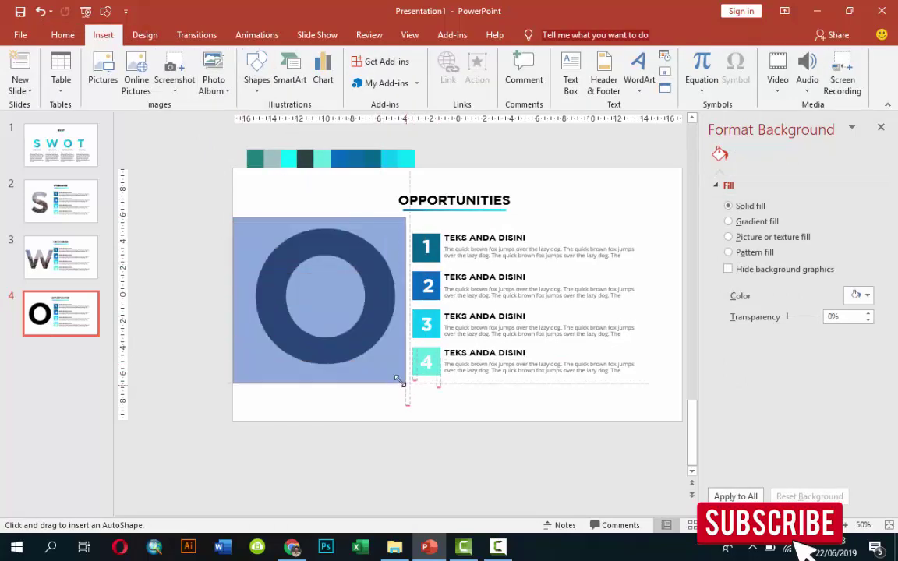
right_click(378, 373)
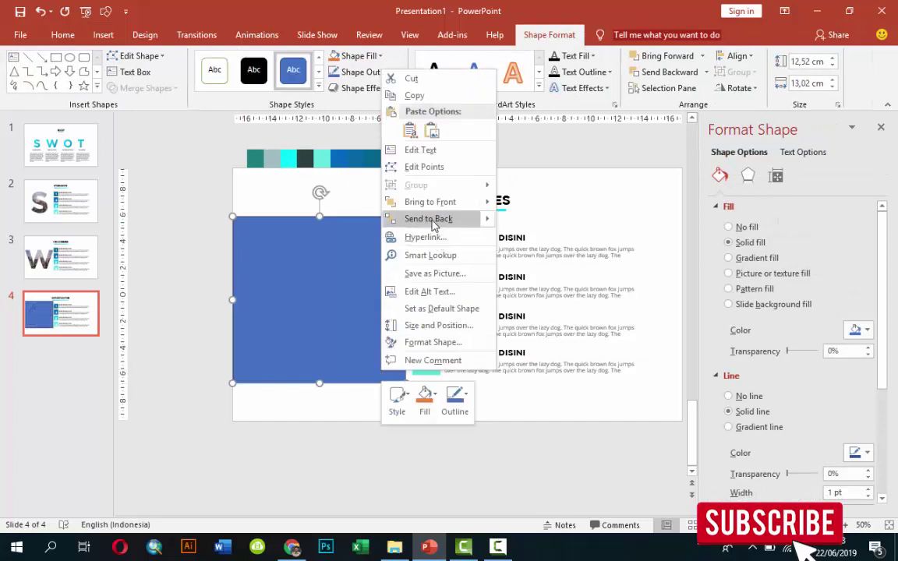
click(426, 221)
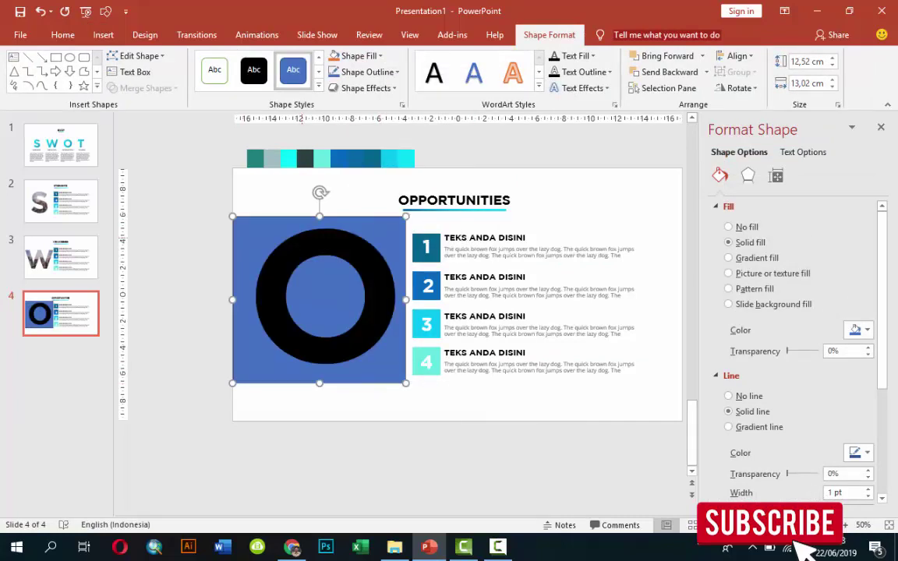
- Intersect the O with the rectangle, remove its outline and fill it with the city photo
shift+click(300, 236)
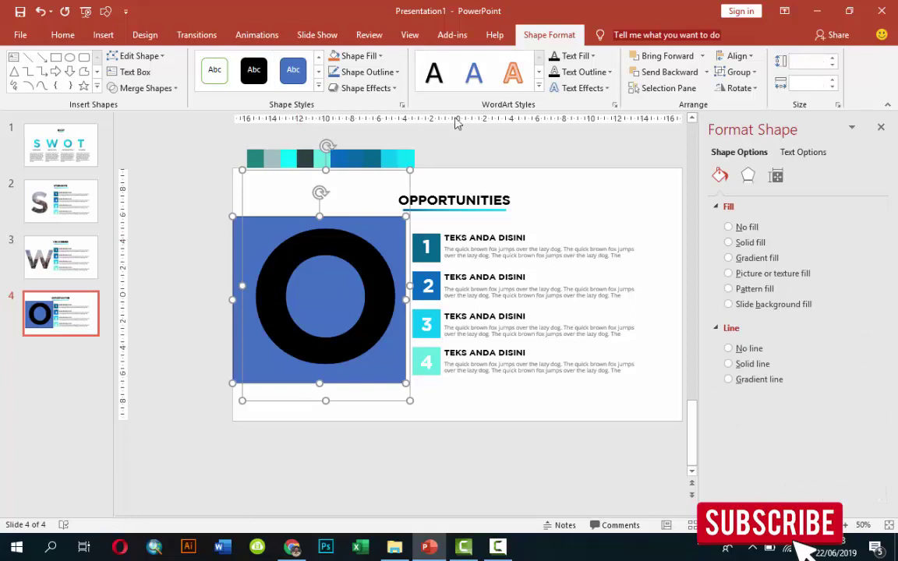
click(146, 88)
click(140, 155)
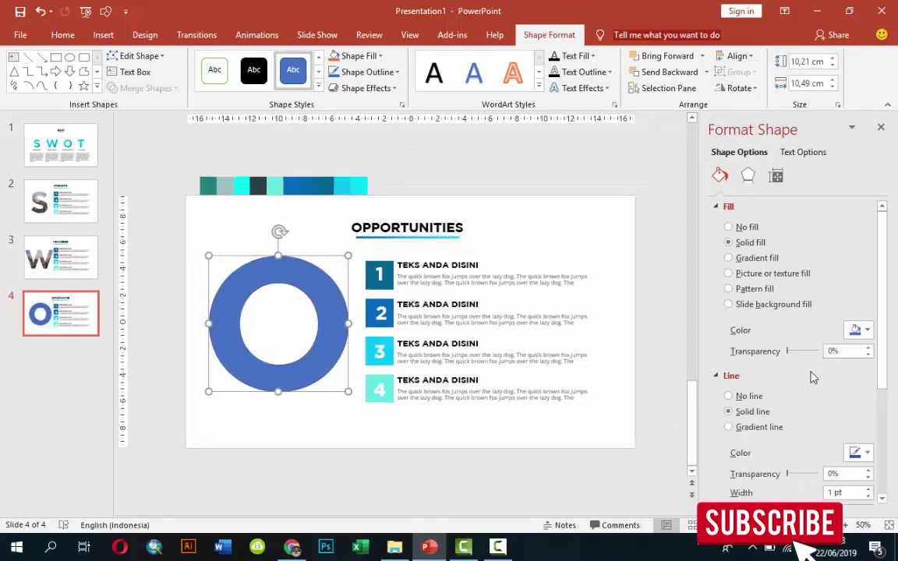
click(729, 397)
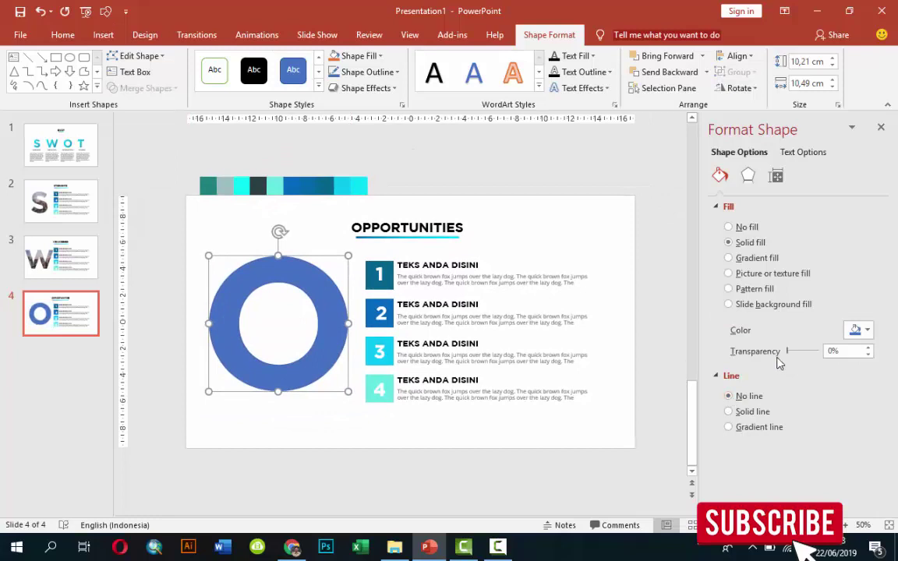
click(772, 275)
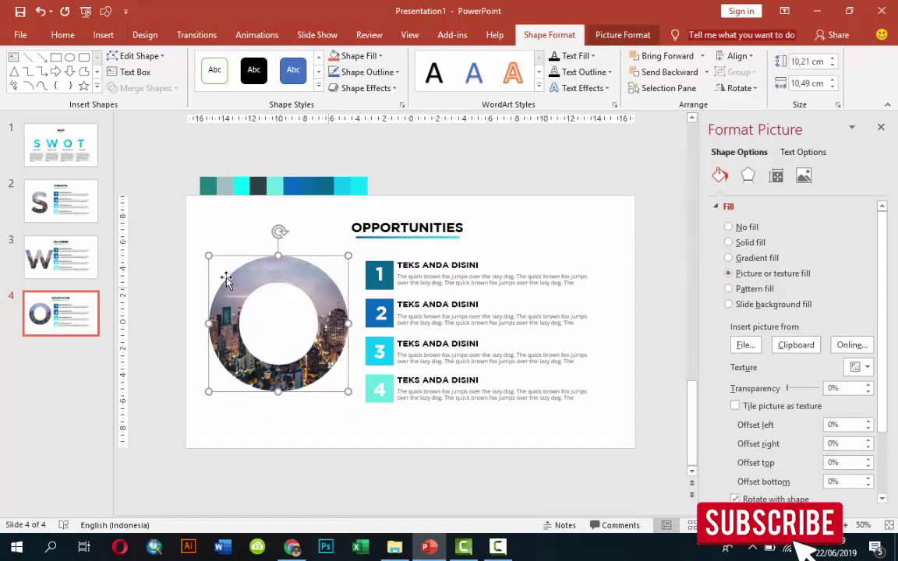
click(66, 261)
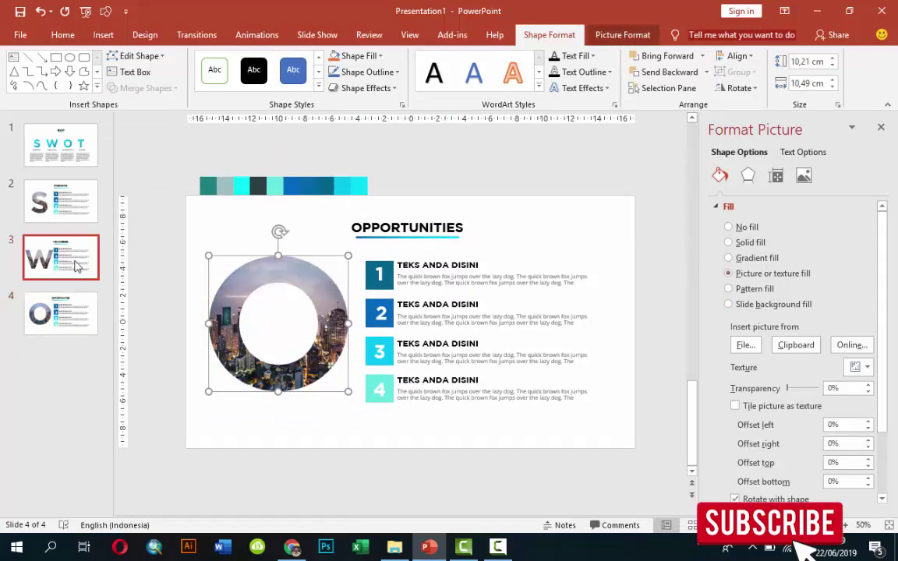
click(62, 308)
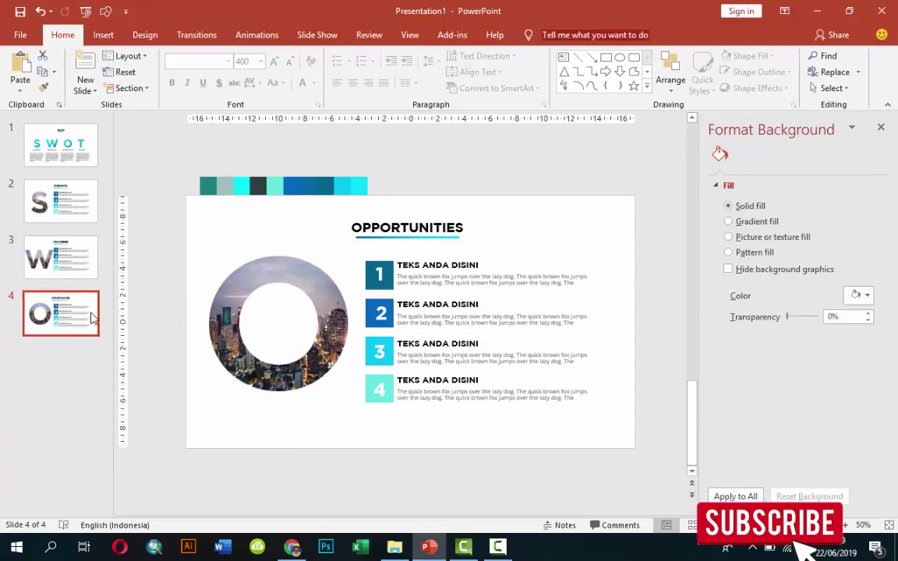
- Duplicate slide 4 as slide 5 and delete its city-photo O
right_click(38, 308)
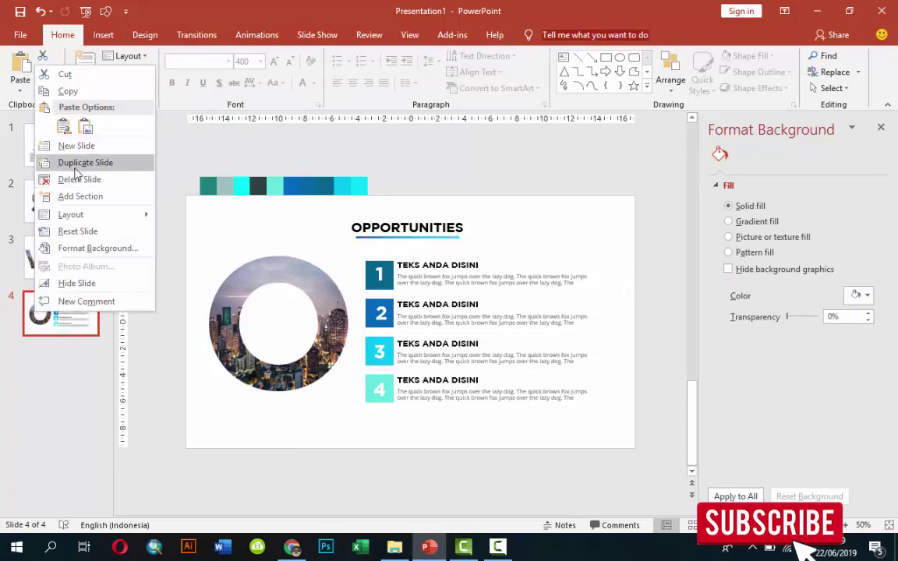
click(46, 163)
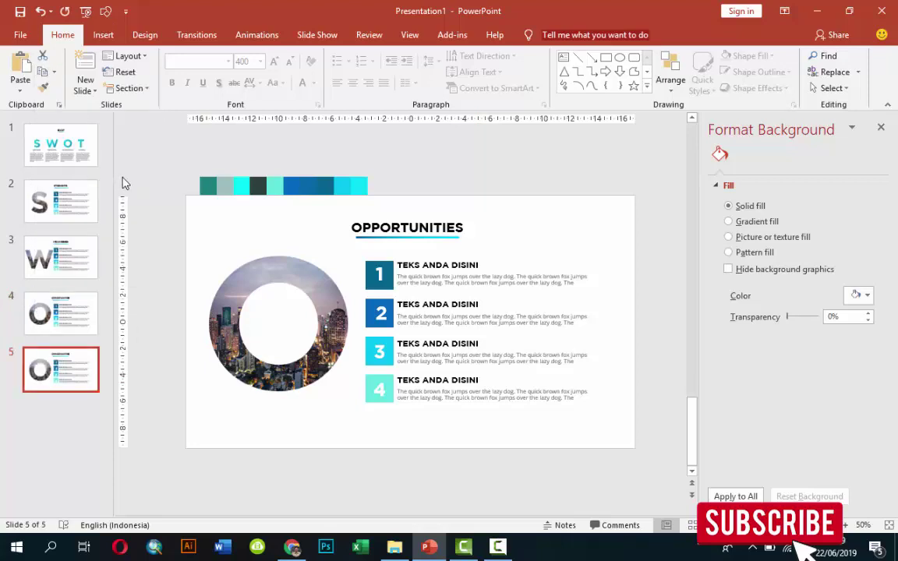
click(236, 297)
key(Delete)
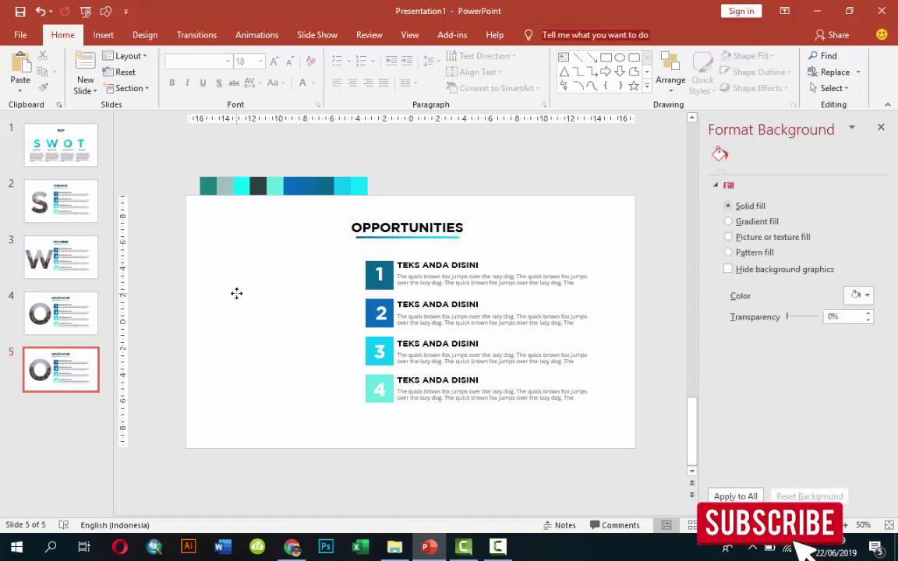
- Retitle slide 5 THREATS and centre the gradient underline beneath it
click(362, 227)
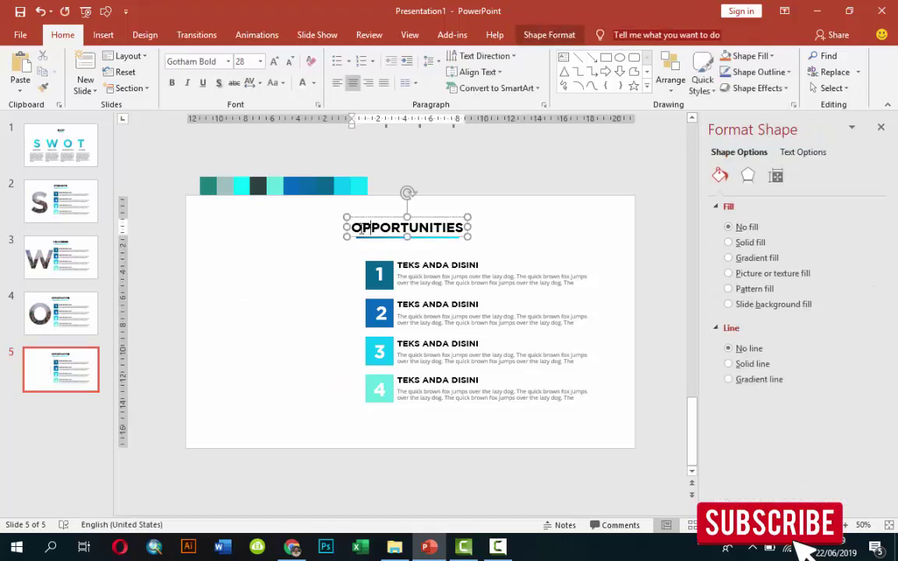
drag(355, 228, 468, 227)
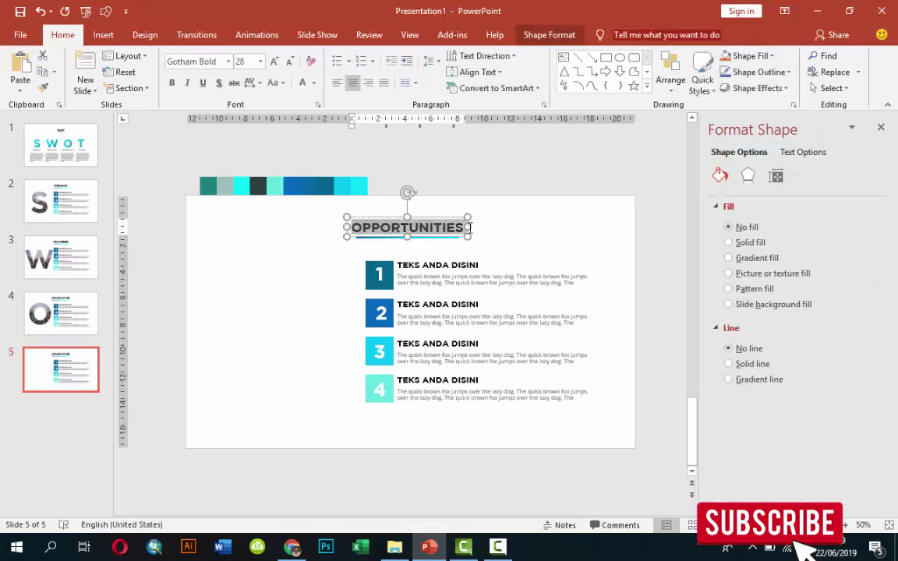
text(THREATS)
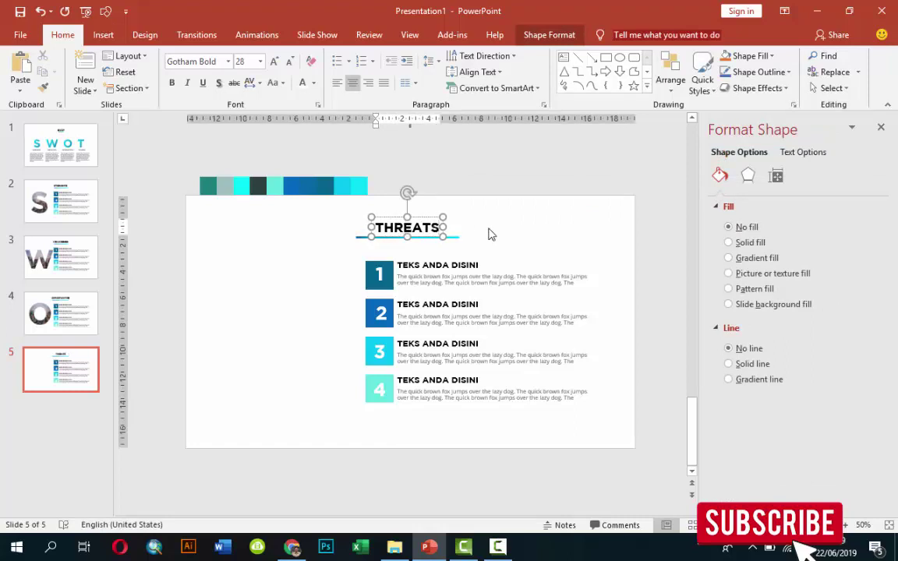
click(457, 237)
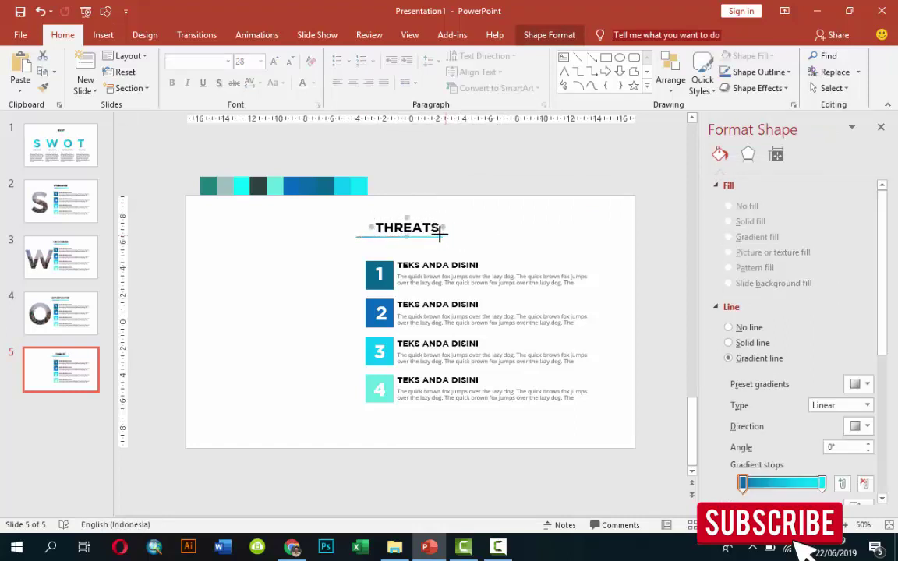
drag(419, 234, 417, 238)
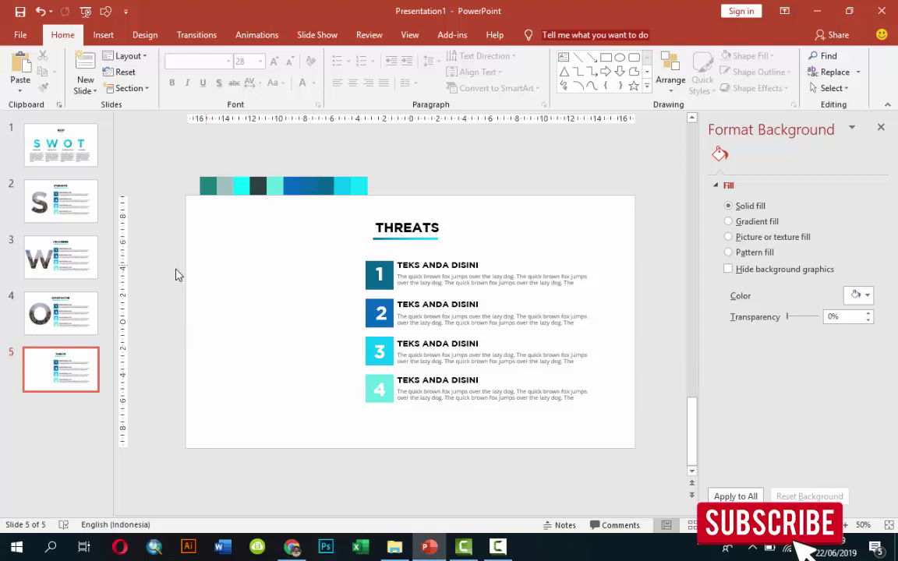
- Insert a Gotham Bold 400 pt T text box and move it beside the numbered list
click(103, 34)
click(569, 74)
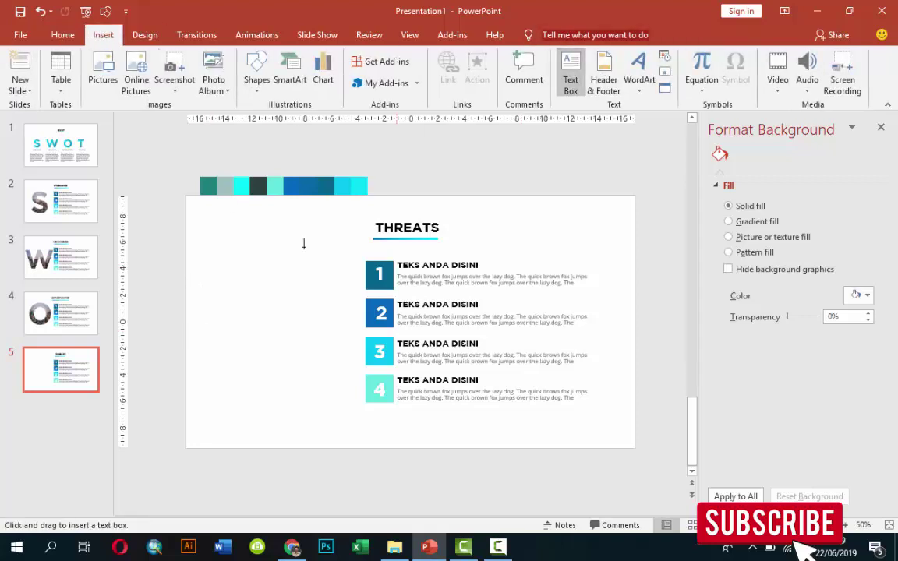
click(250, 306)
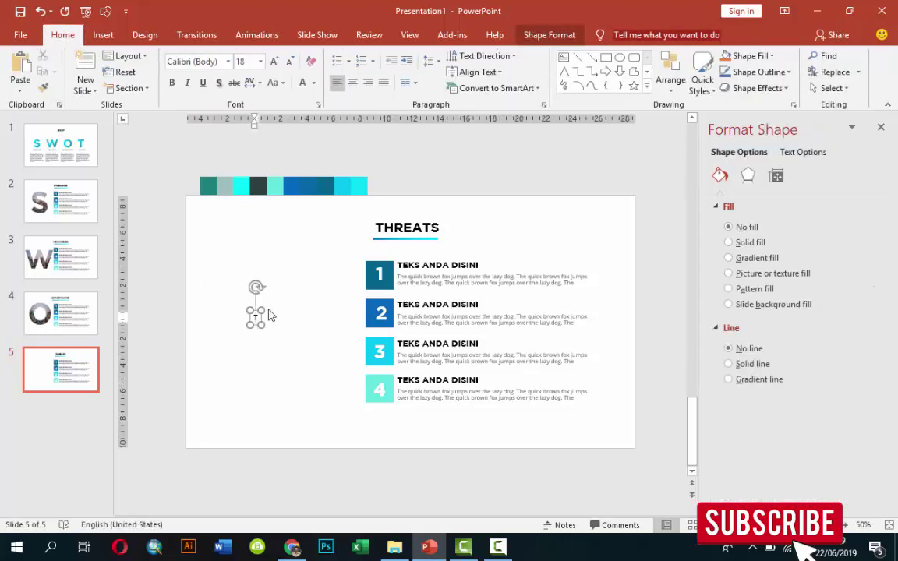
click(228, 61)
click(220, 144)
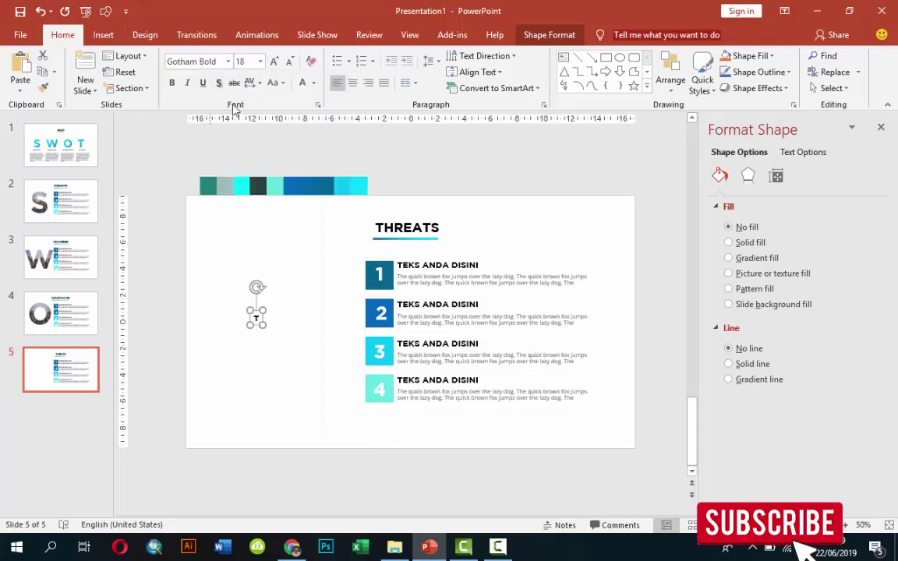
click(248, 62)
text(400)
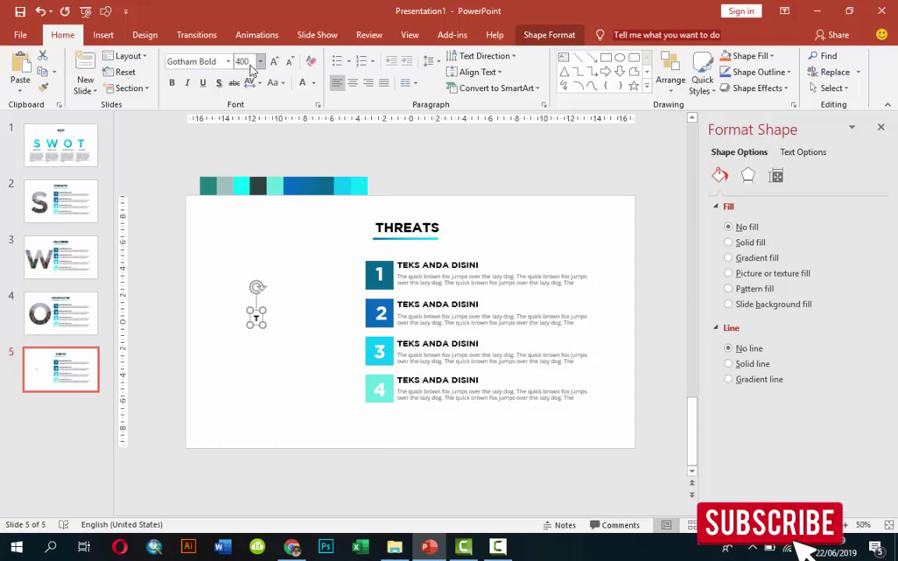
key(Return)
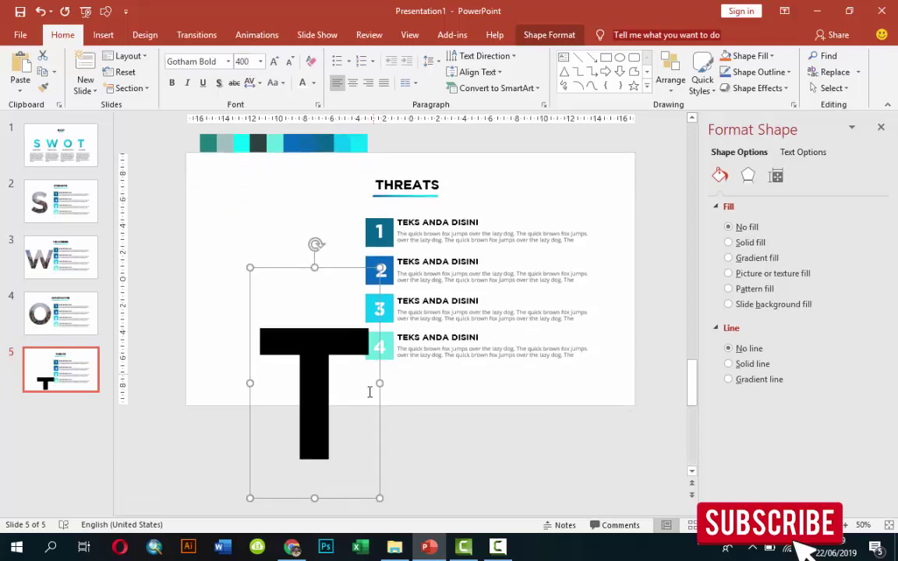
mouse_move(335, 364)
mouse_down()
mouse_move(350, 349)
mouse_move(339, 298)
mouse_up()
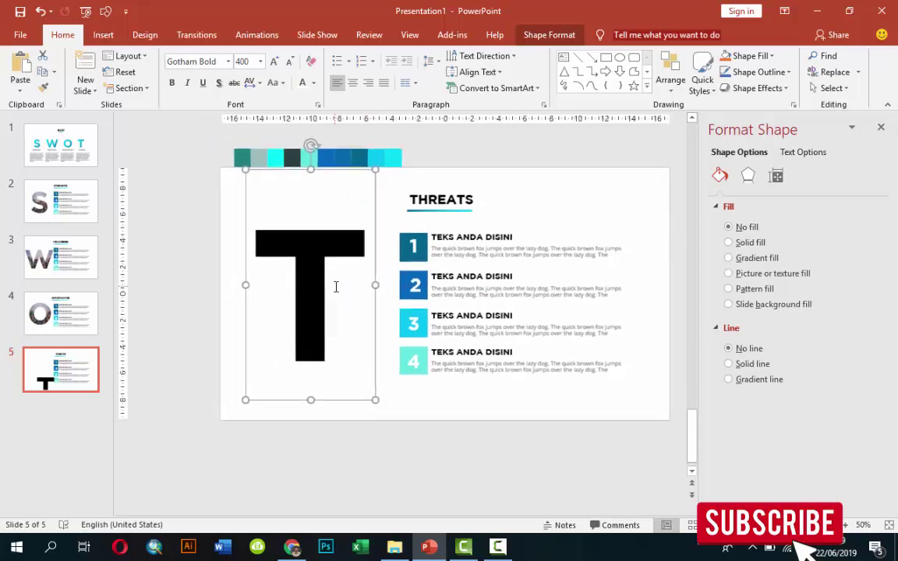
- Draw a rectangle covering the T and send it behind the letter
click(103, 34)
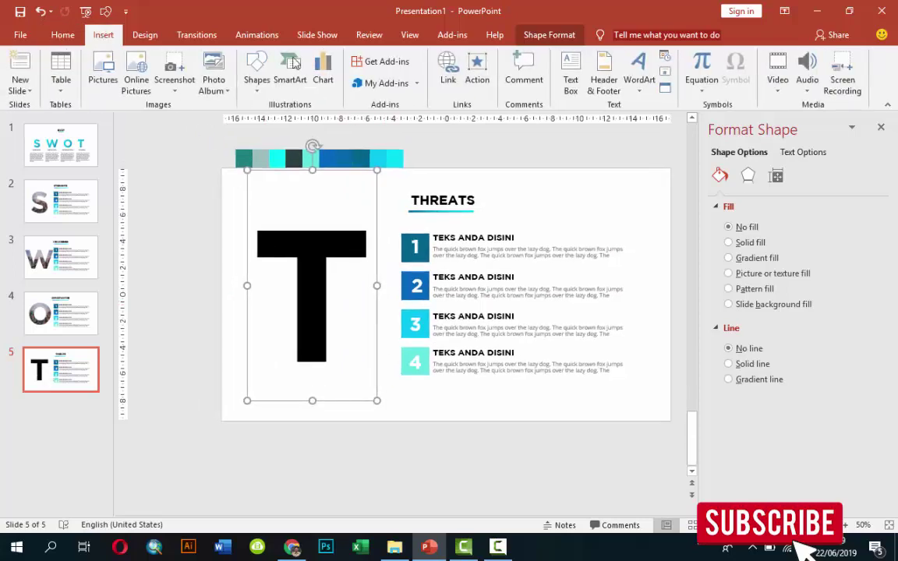
click(263, 95)
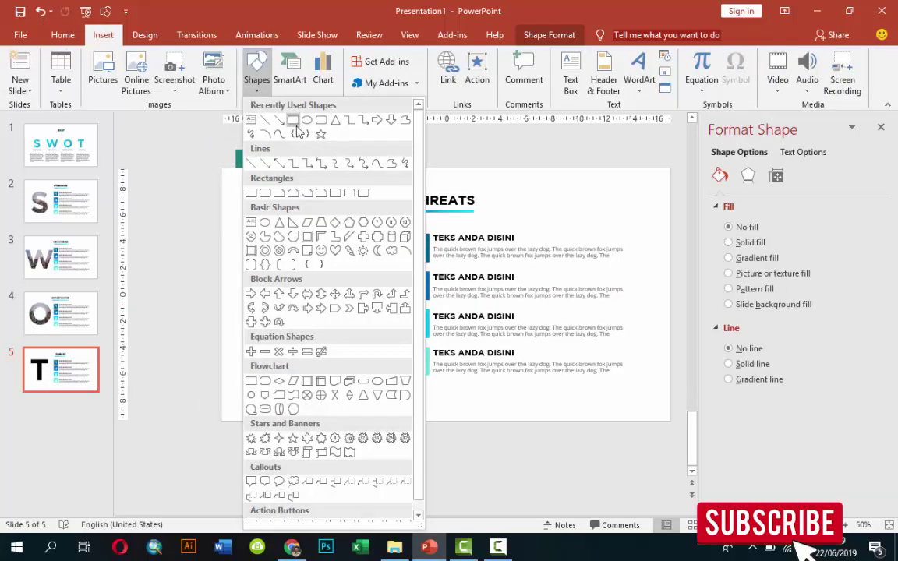
click(265, 119)
drag(232, 211, 392, 399)
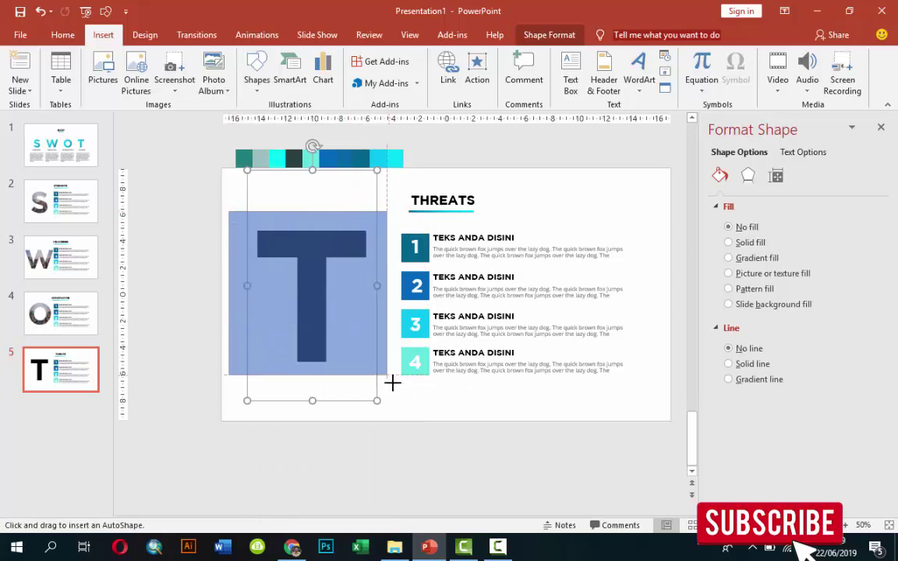
right_click(345, 347)
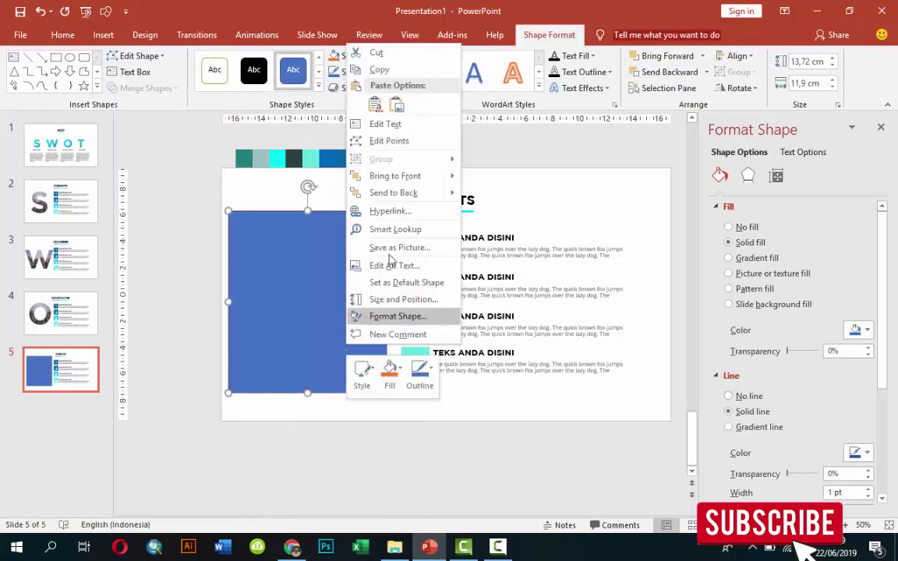
click(401, 178)
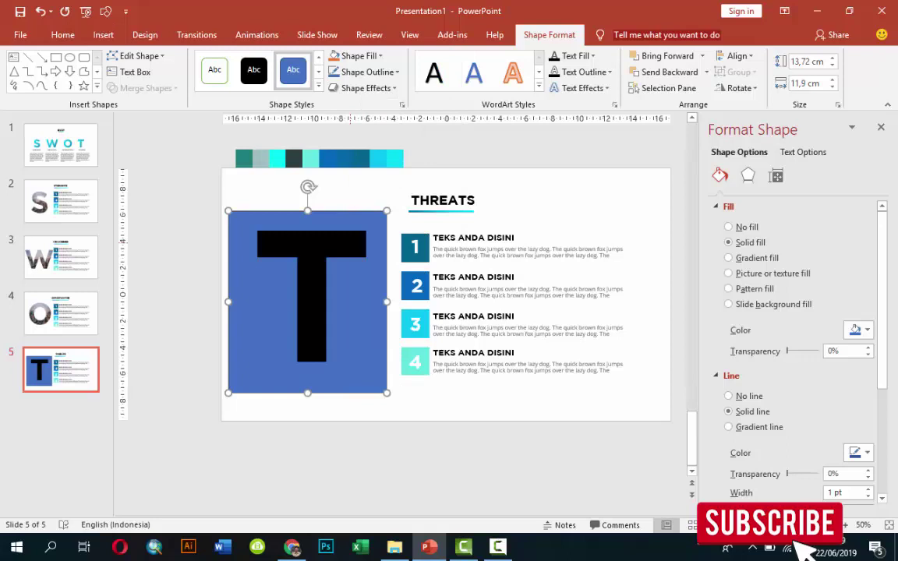
- Merge the T with the rectangle, remove its outline and fill it with the city photo
shift+click(370, 240)
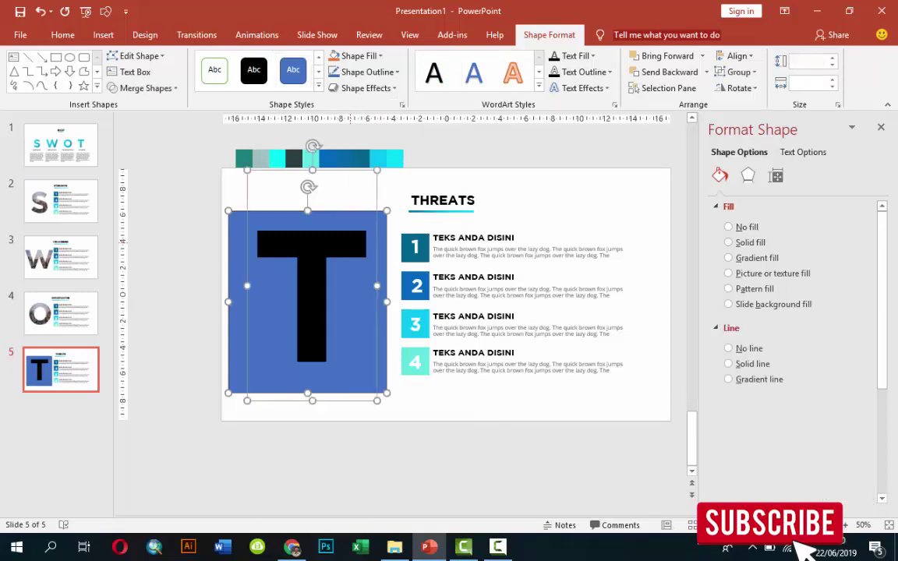
click(146, 88)
click(142, 157)
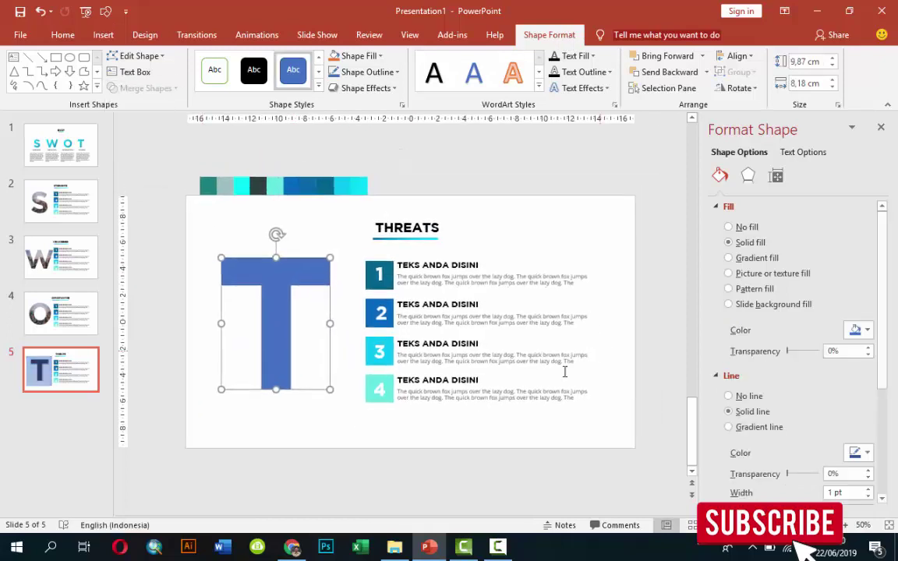
click(753, 399)
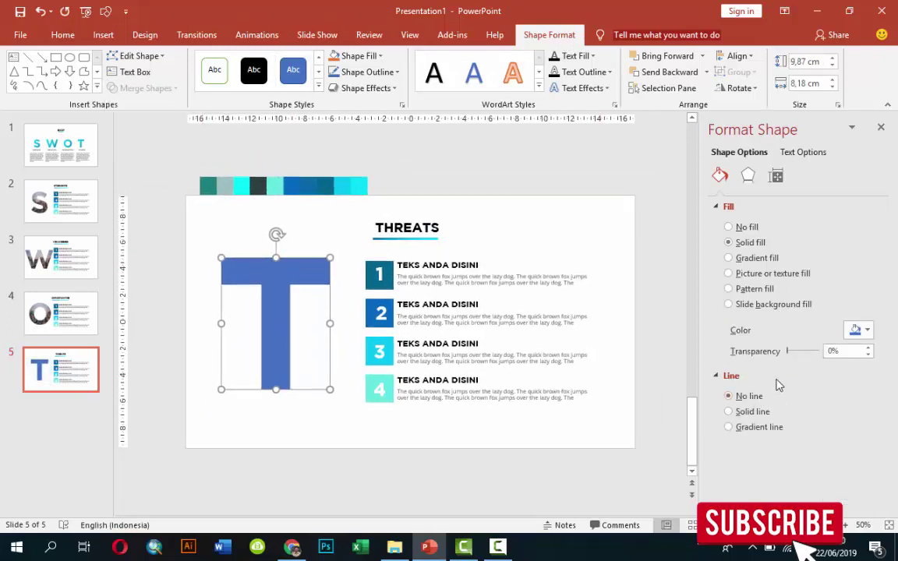
click(772, 273)
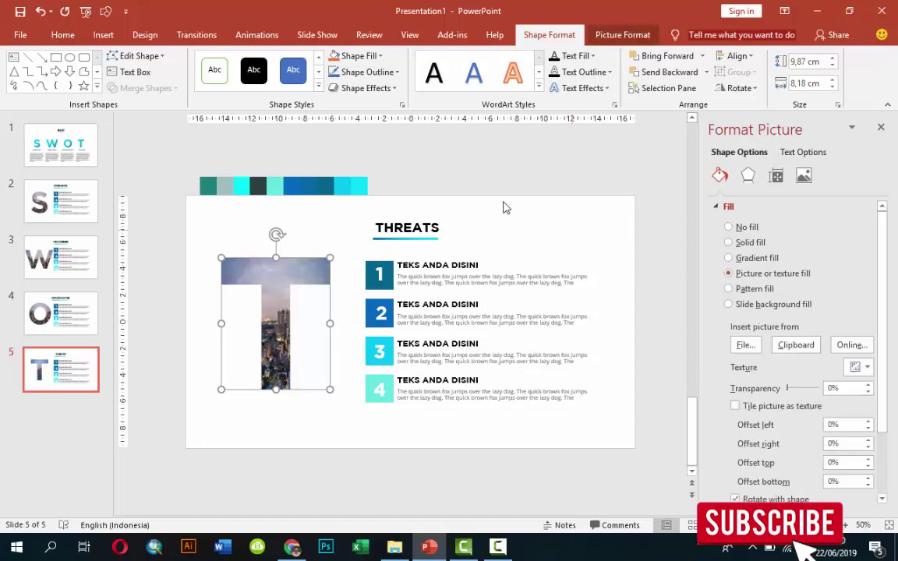
click(226, 170)
drag(166, 151, 415, 207)
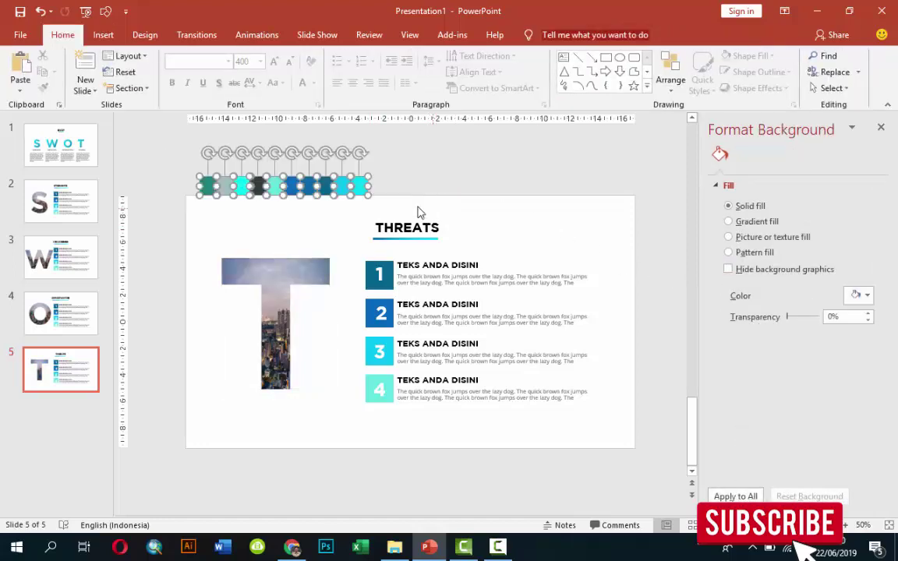
- Delete the colour square strip from the THREATS, OPPORTUNITIES, STRENGHTS and WEAKNESSES slides, then start the slideshow from slide 1
key(Delete)
click(60, 313)
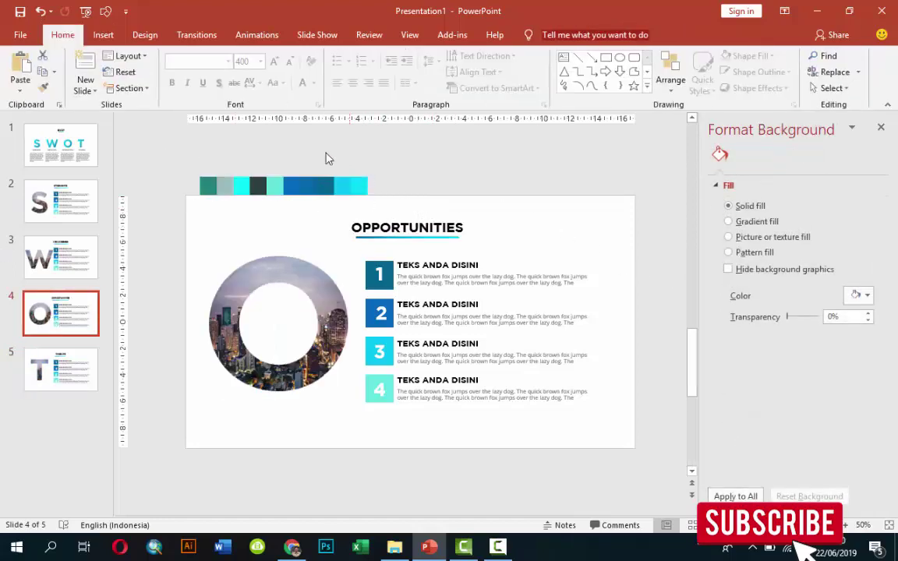
drag(156, 134, 437, 204)
key(Delete)
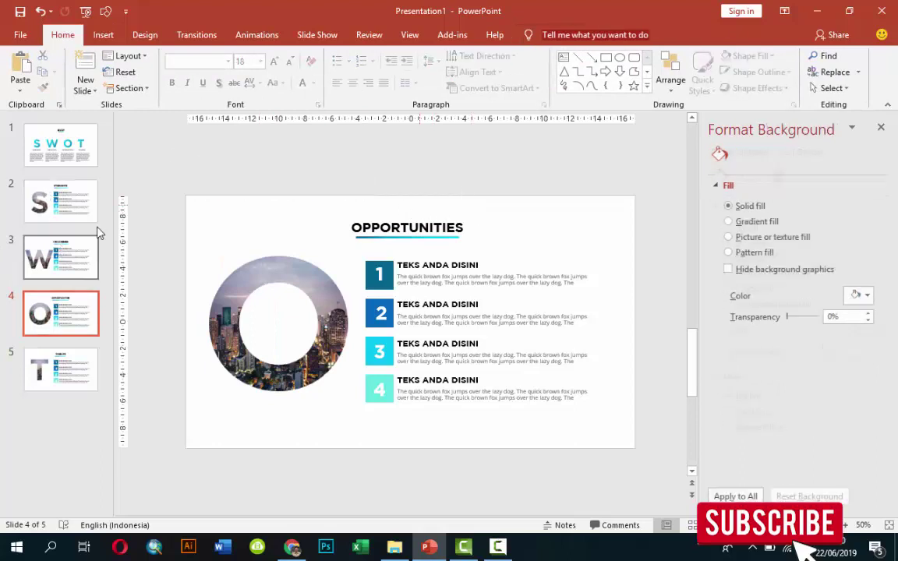
click(74, 242)
click(69, 193)
drag(166, 148, 362, 196)
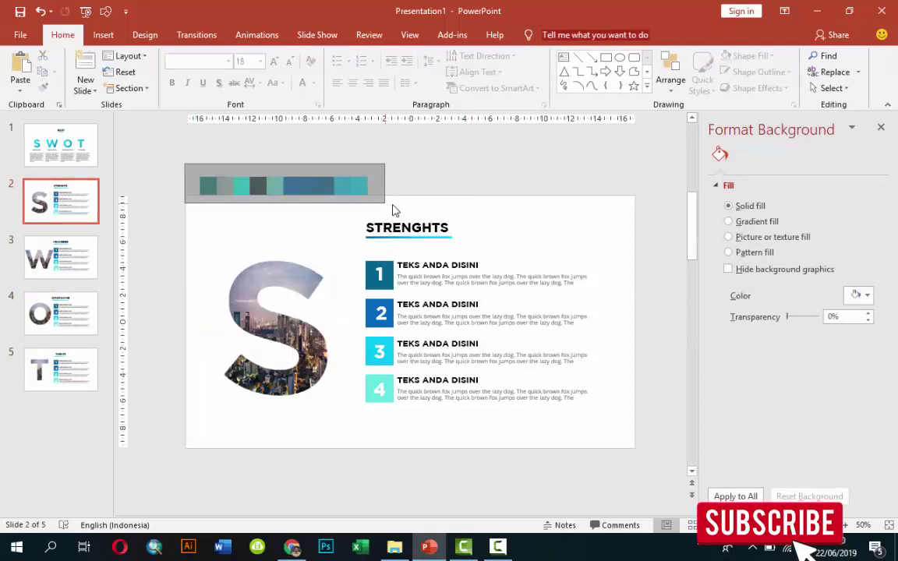
key(Delete)
click(52, 237)
drag(162, 150, 380, 206)
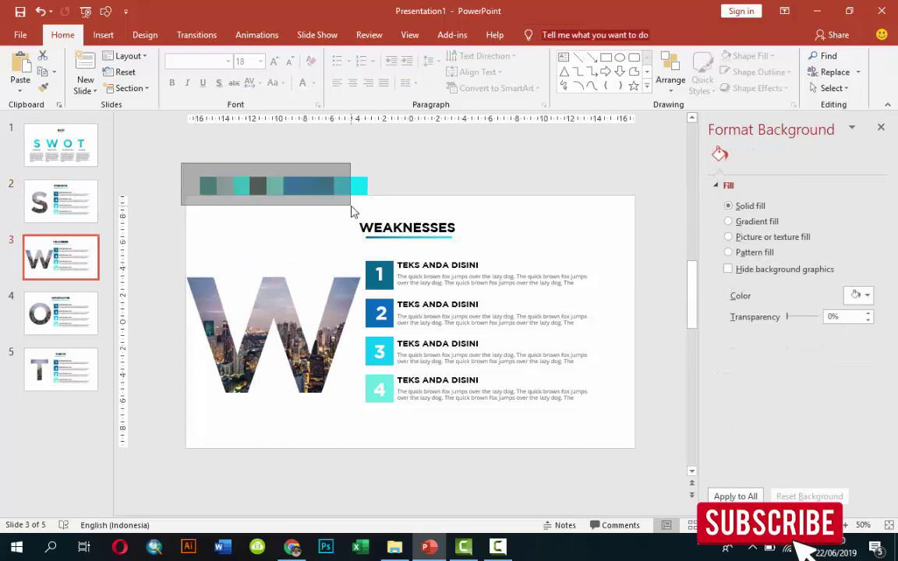
key(Delete)
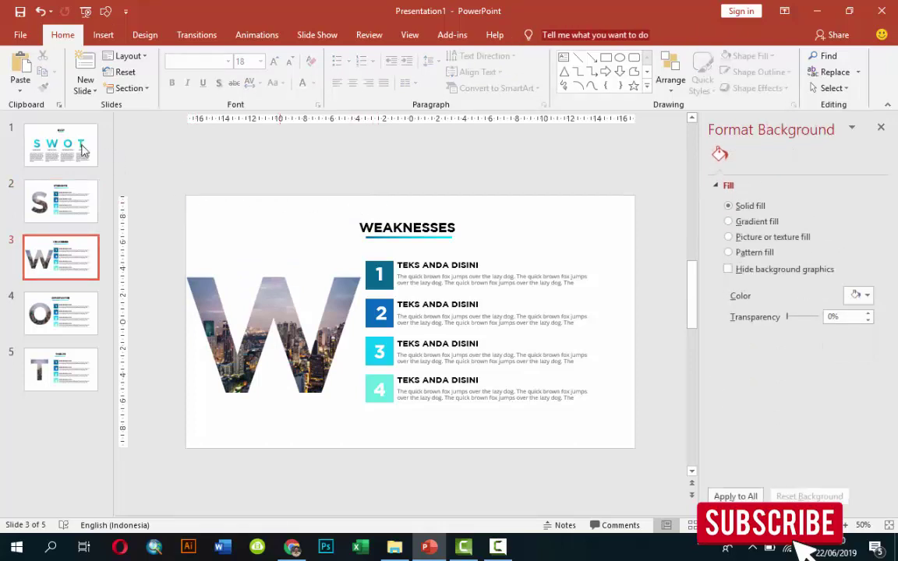
click(74, 138)
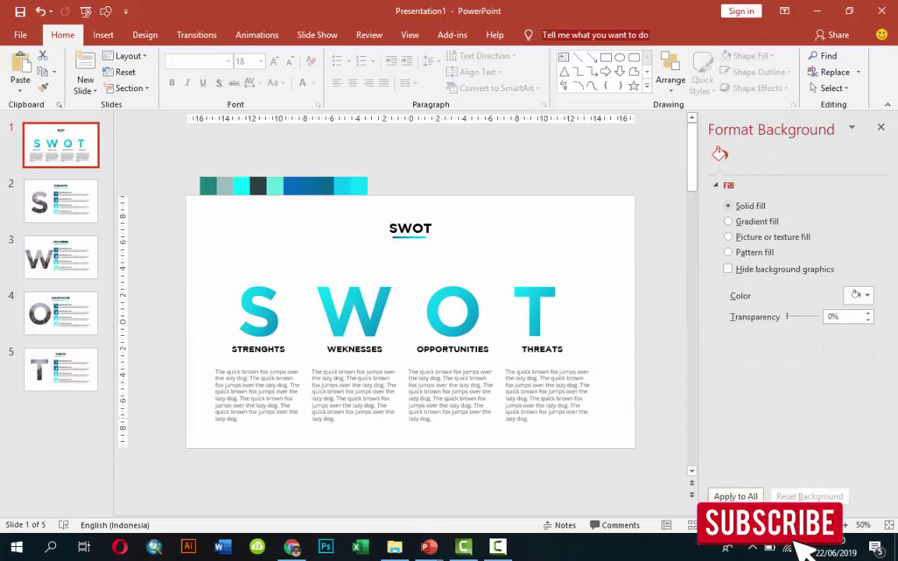
key(F5)
- Advance through the STRENGHTS, WEAKNESSES, OPPORTUNITIES and THREATS slides, then exit the show
click(580, 269)
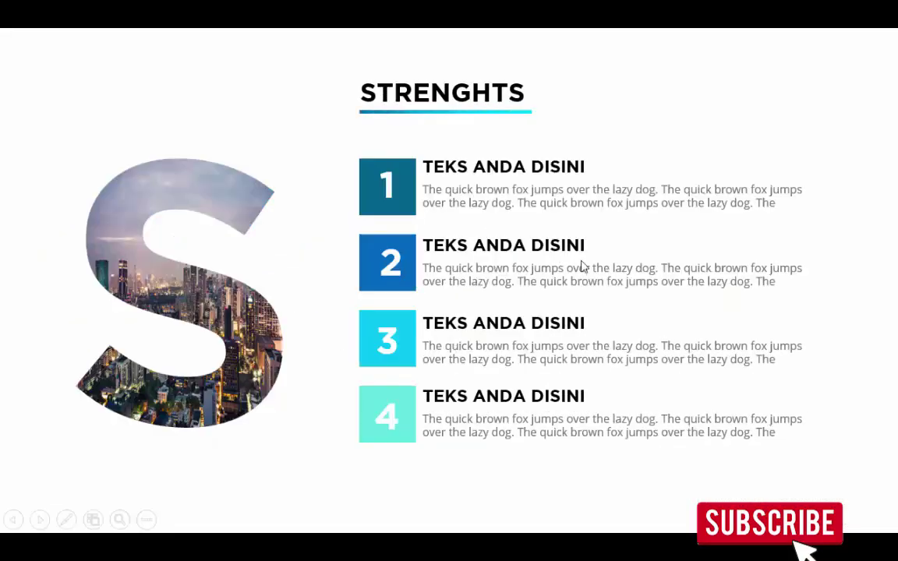
click(581, 266)
click(580, 266)
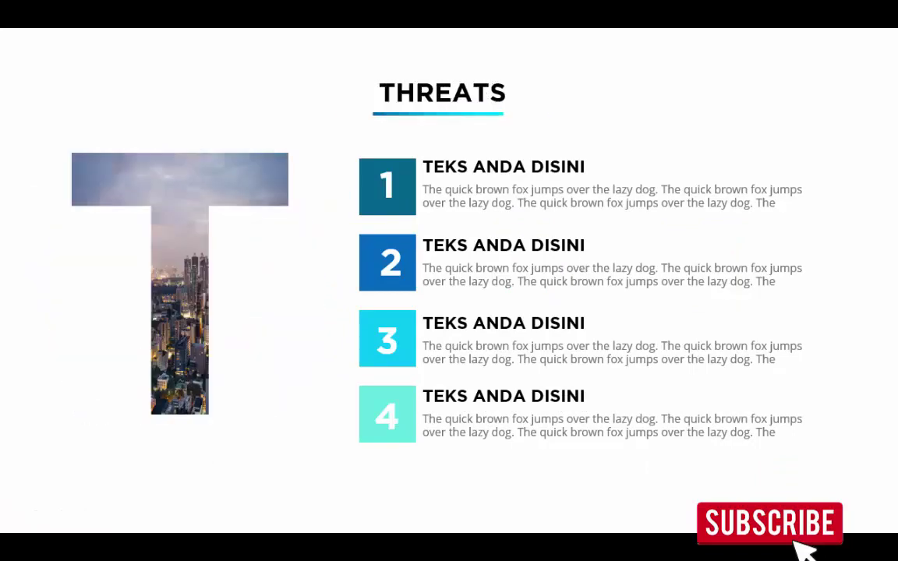
click(588, 268)
click(588, 268)
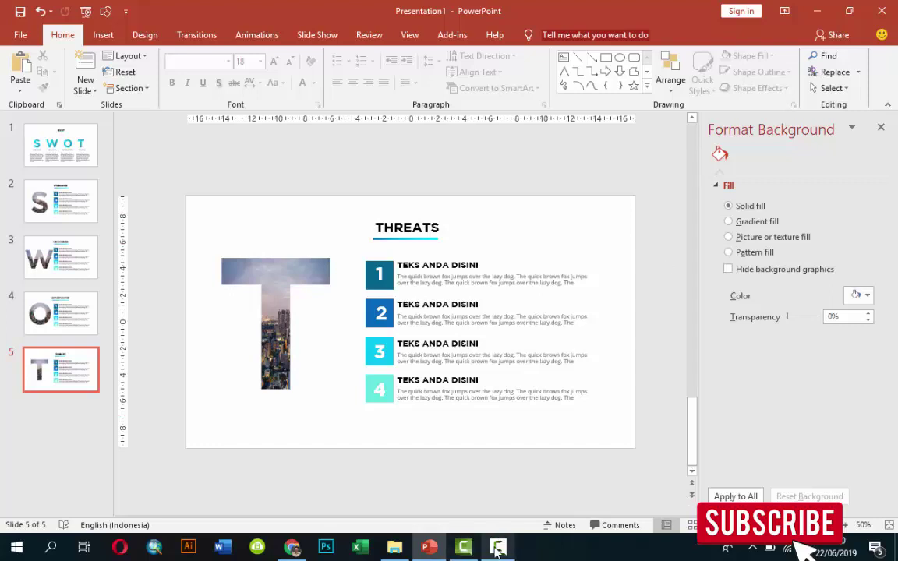
click(796, 546)
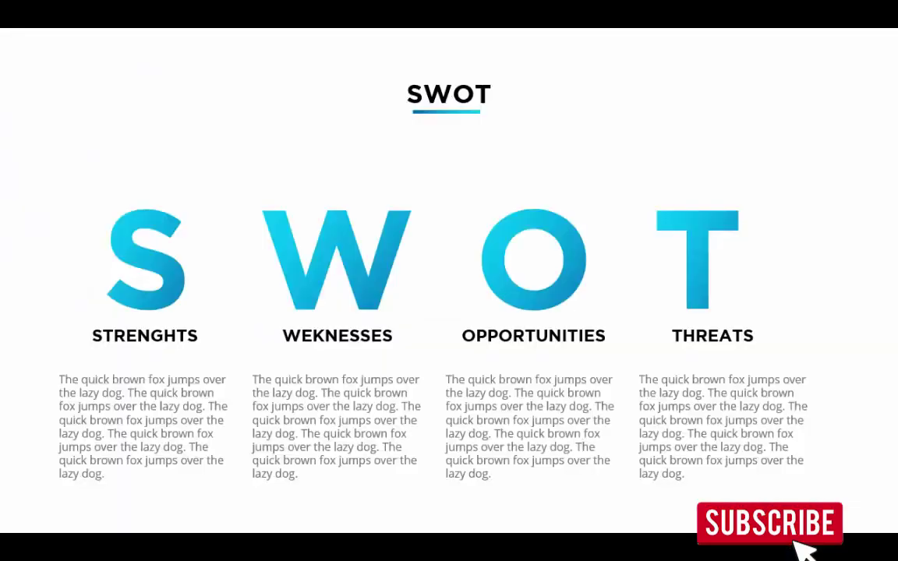